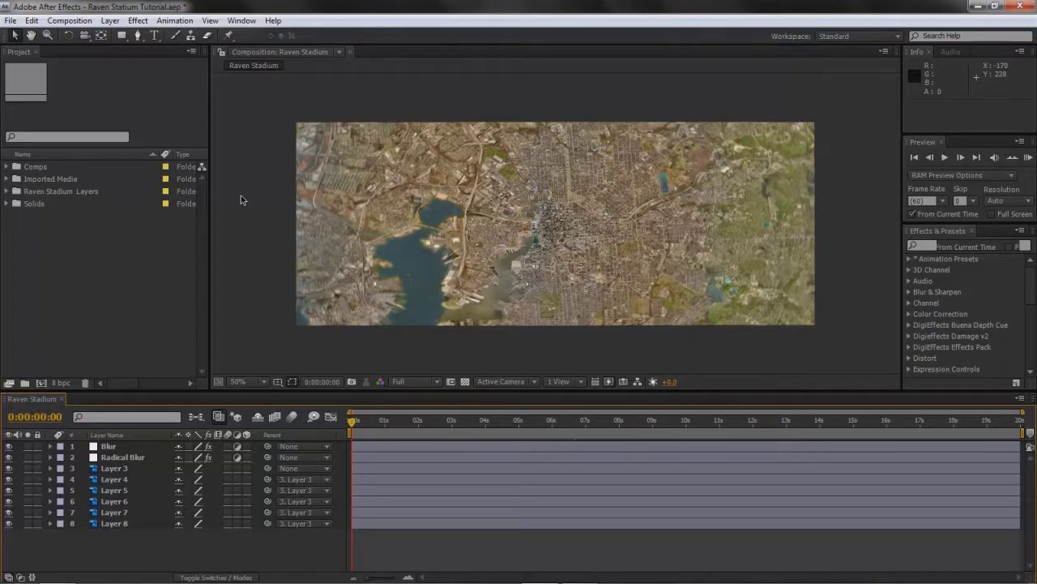
# - Browse Grid.png and Line Scan Timelapse.wmv in the Imported Media folder
pyautogui.click(118, 270)
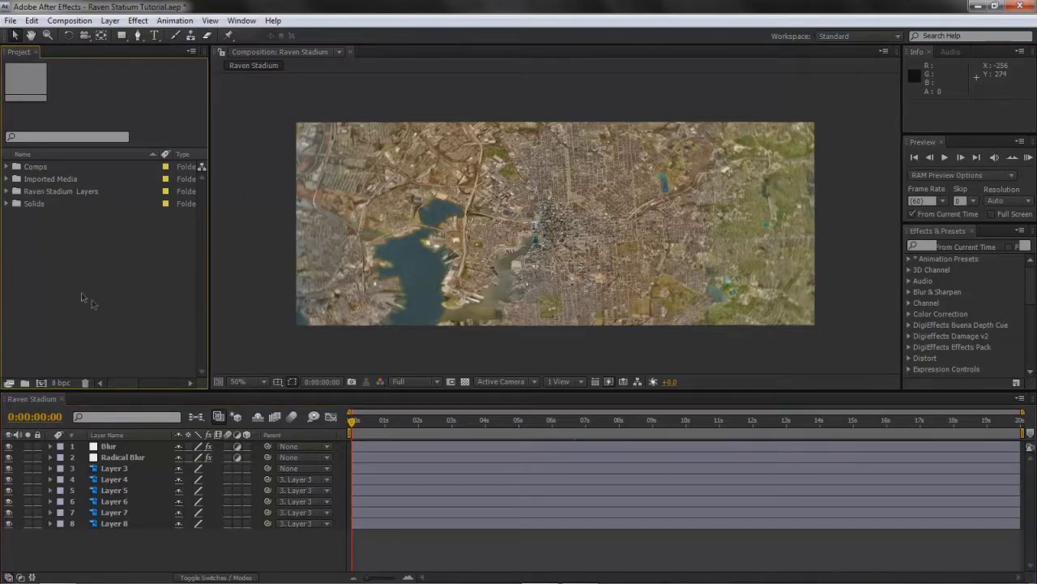
pyautogui.click(7, 179)
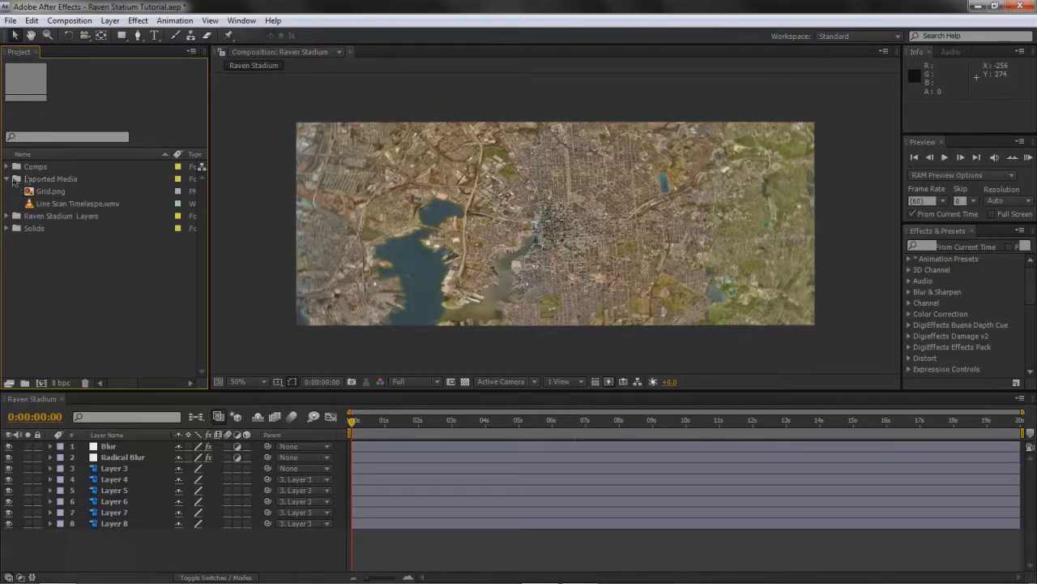
pyautogui.click(38, 180)
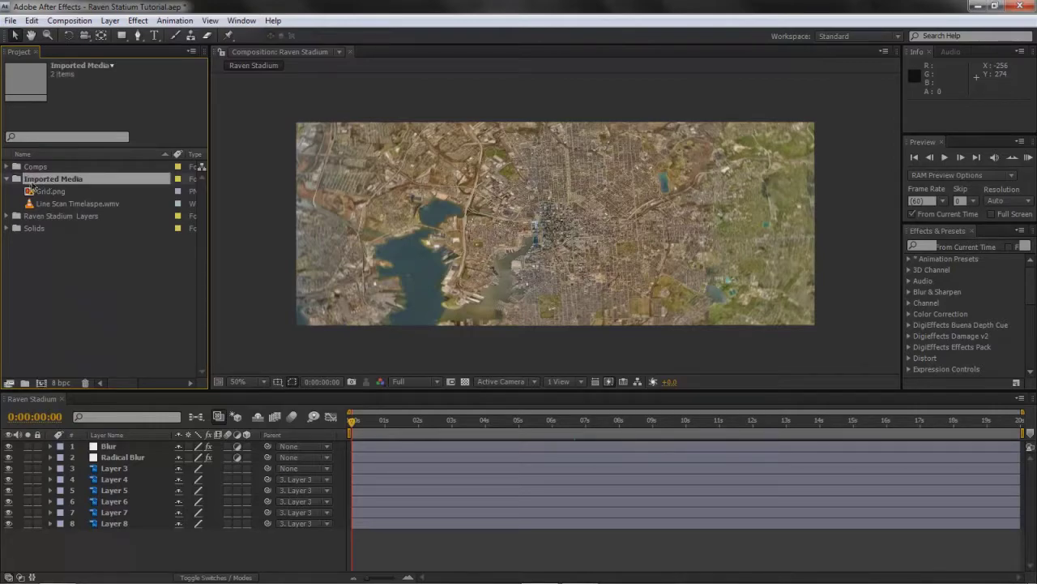
pyautogui.click(49, 192)
pyautogui.click(59, 203)
pyautogui.click(54, 192)
pyautogui.click(60, 202)
pyautogui.click(42, 294)
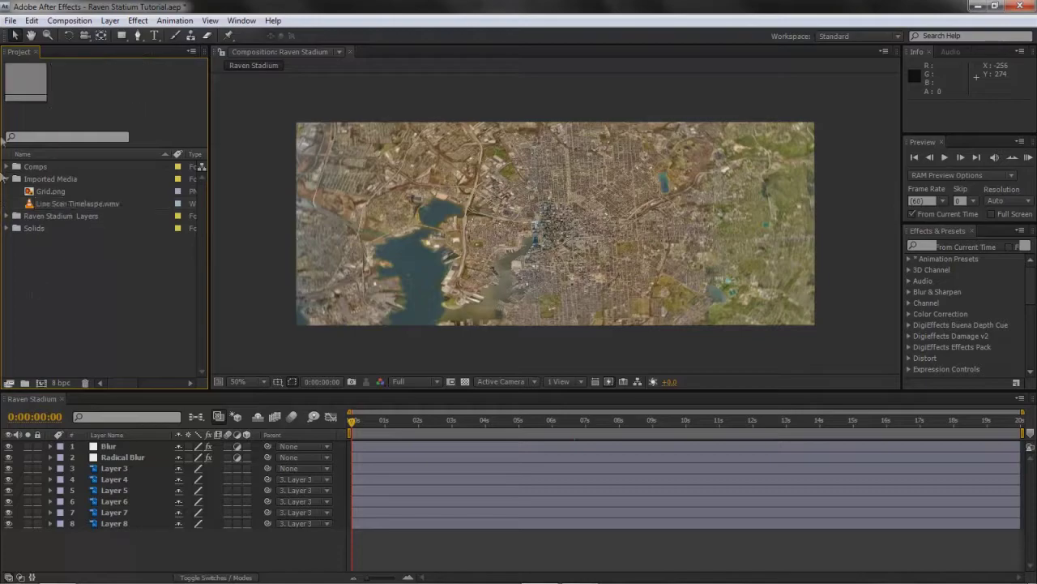
pyautogui.click(7, 179)
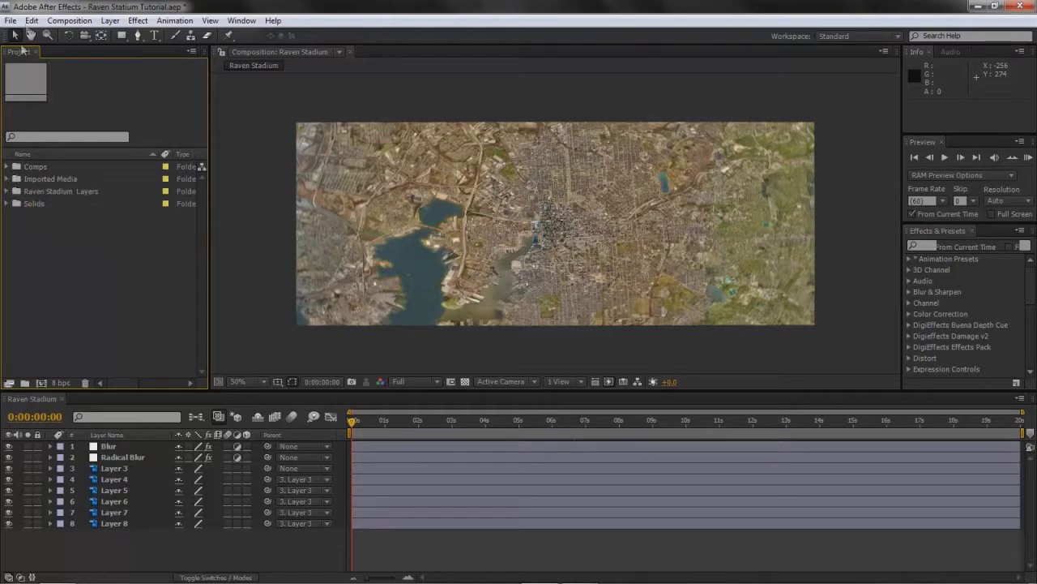
# - Create a 1280×720 composition named Main Comp lasting 10 seconds
pyautogui.click(69, 20)
pyautogui.click(84, 35)
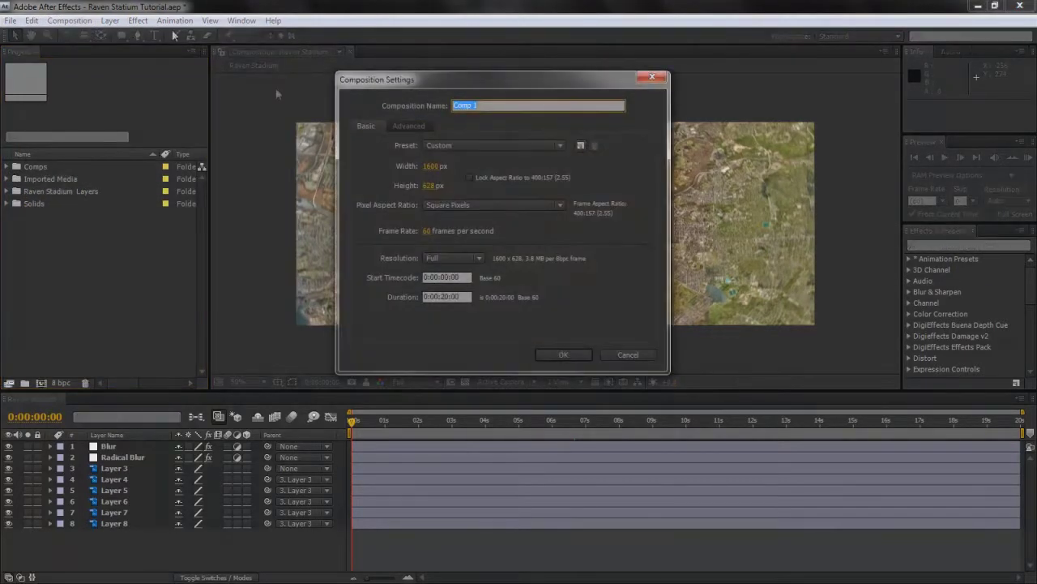
pyautogui.click(435, 166)
pyautogui.write('1280')
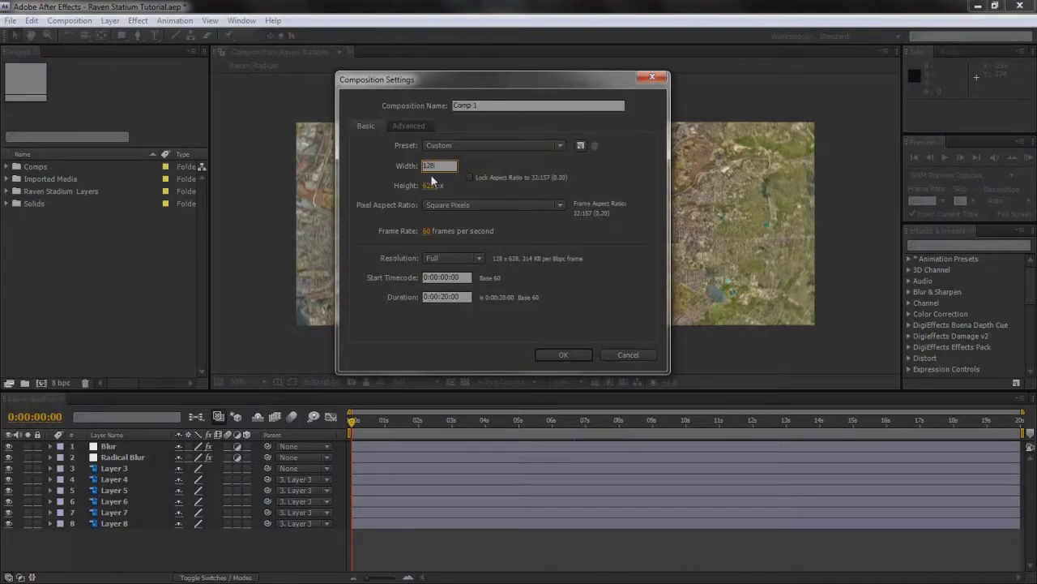
pyautogui.click(431, 185)
pyautogui.write('720')
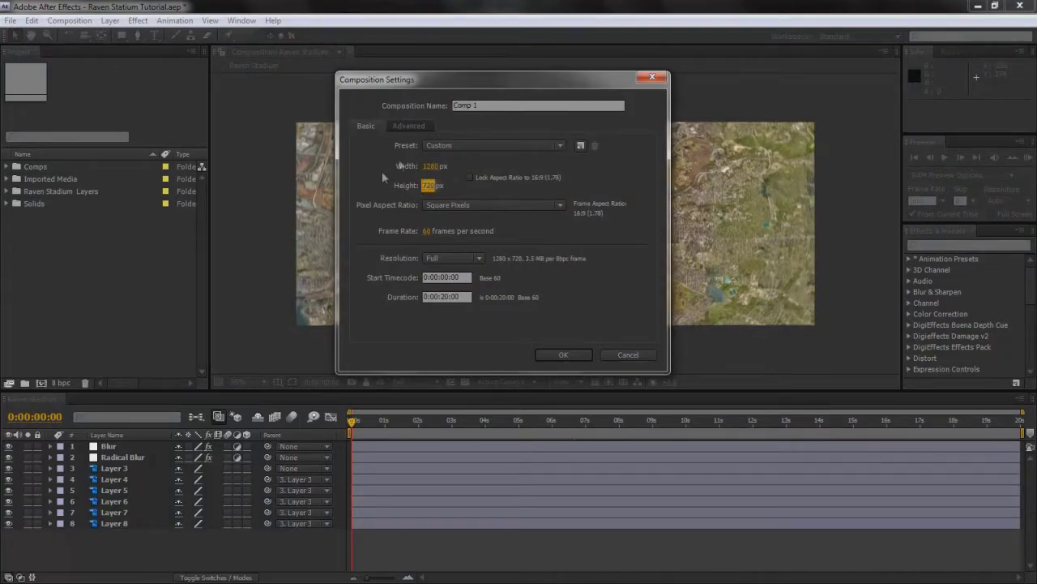
pyautogui.press('Tab')
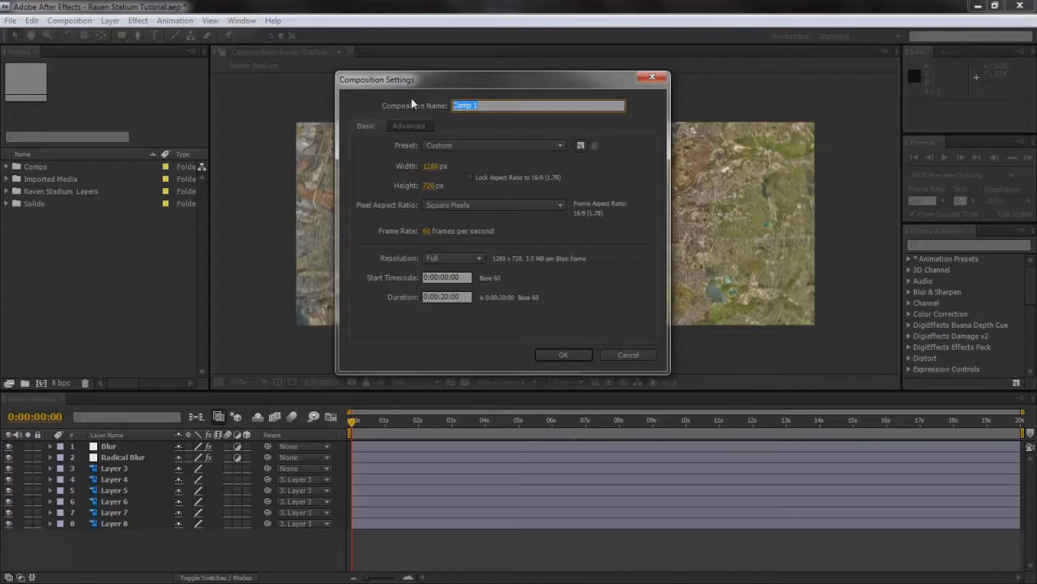
pyautogui.write('Main Comp')
pyautogui.click(446, 296)
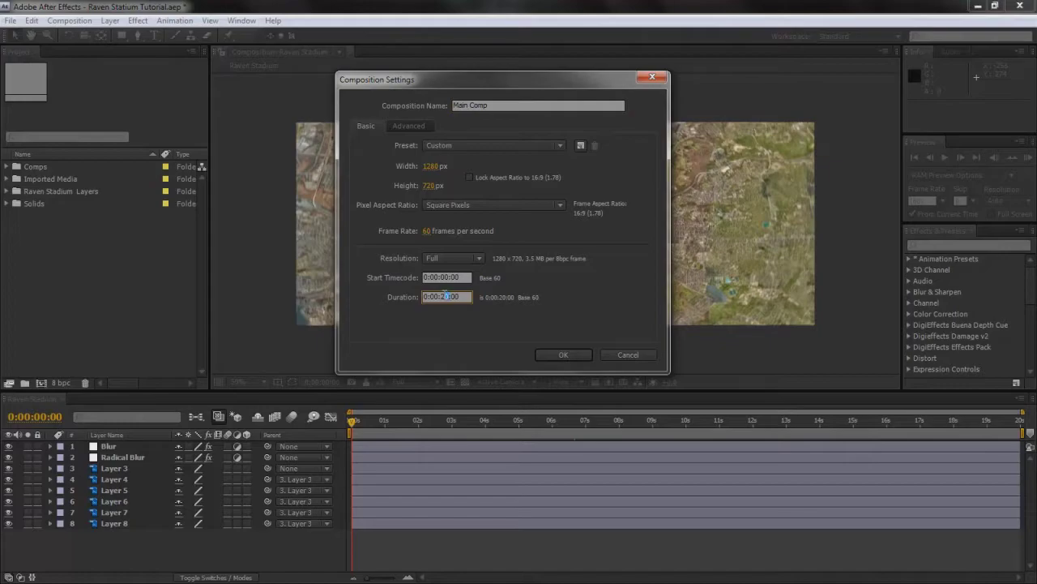
pyautogui.write('10')
pyautogui.click(378, 299)
pyautogui.click(548, 355)
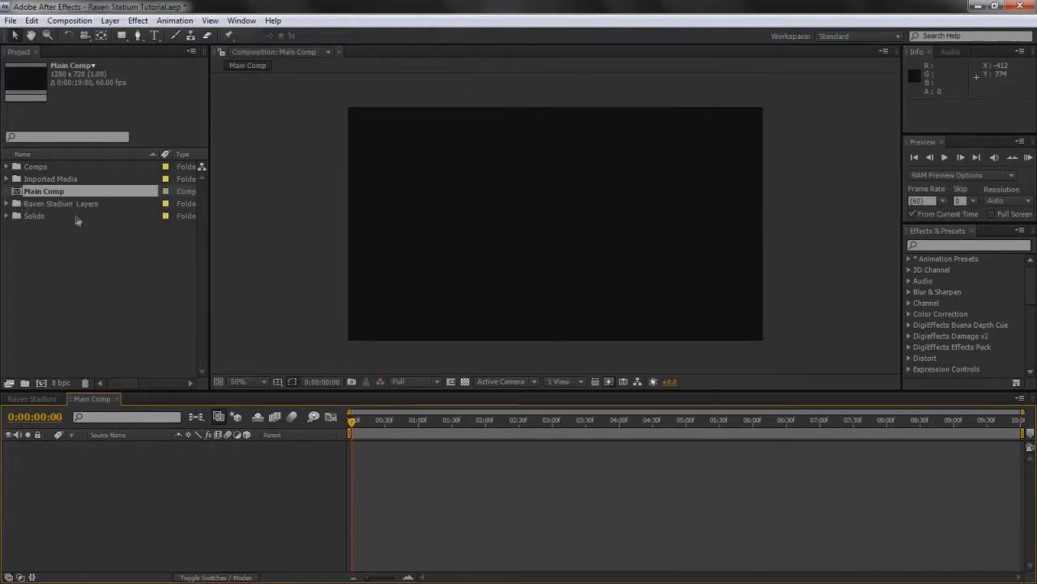
# - Move Main Comp into the Comps folder
pyautogui.moveTo(33, 191); pyautogui.dragTo(31, 170)
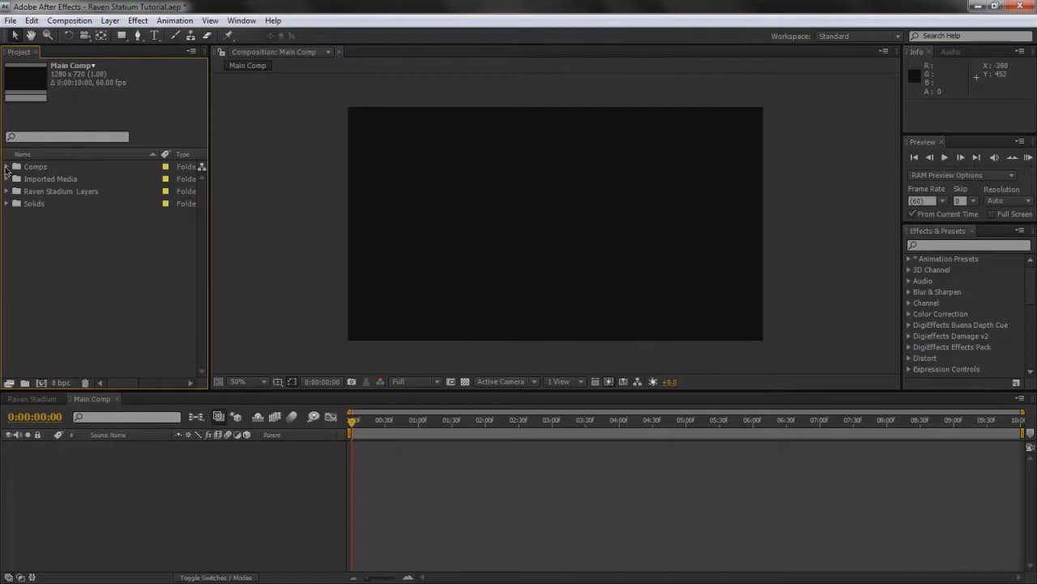
pyautogui.click(6, 167)
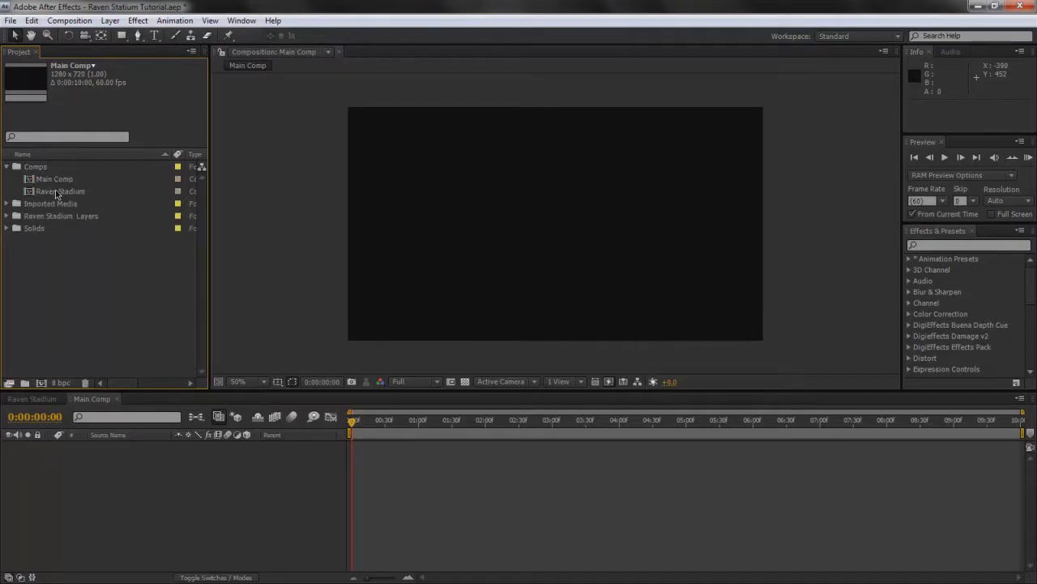
pyautogui.click(16, 194)
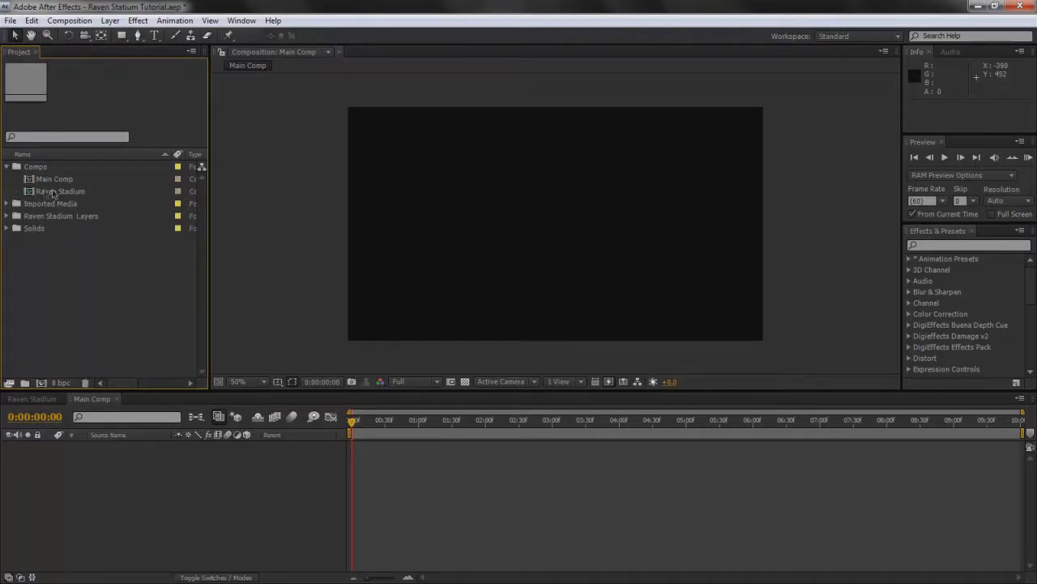
# - Add the Raven Stadium comp to Main Comp and stretch it to fill the frame
pyautogui.moveTo(47, 193); pyautogui.dragTo(155, 509)
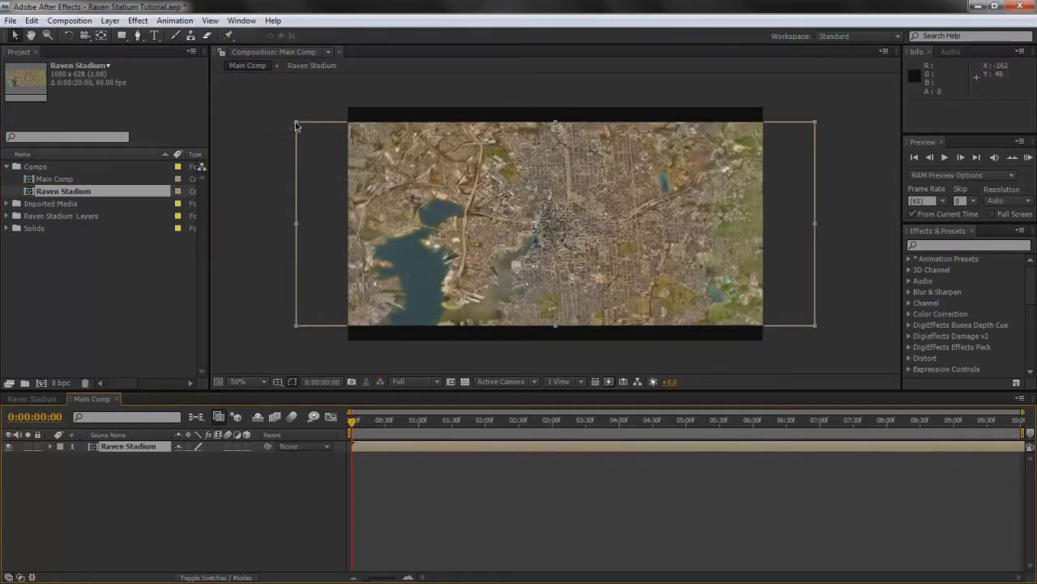
pyautogui.moveTo(295, 121); pyautogui.dragTo(349, 112)
pyautogui.click(284, 326)
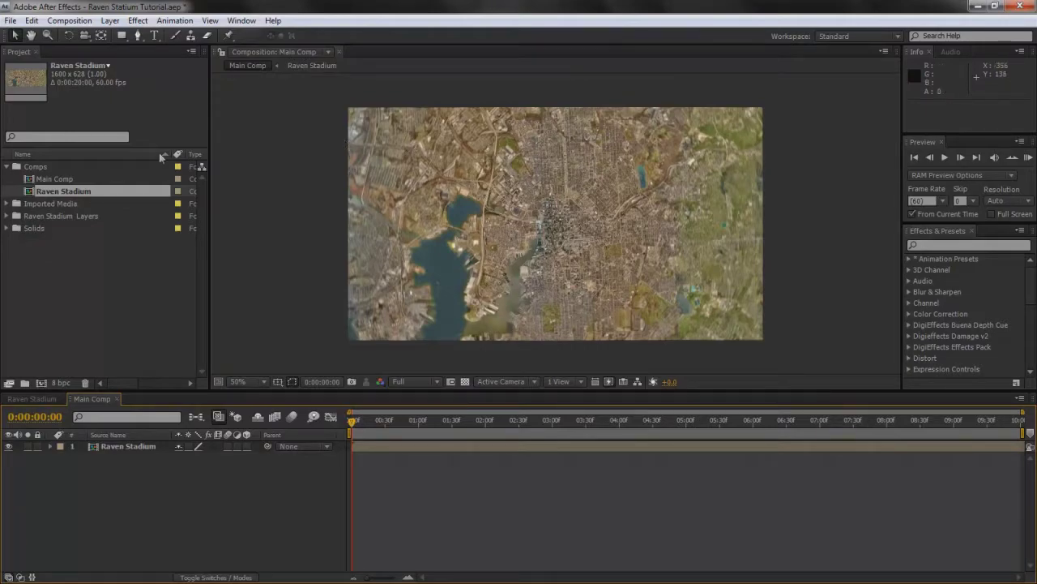
# - Add Grid.png and Line Scan Timelapse.wmv from Imported Media above Raven Stadium
pyautogui.click(7, 166)
pyautogui.click(6, 179)
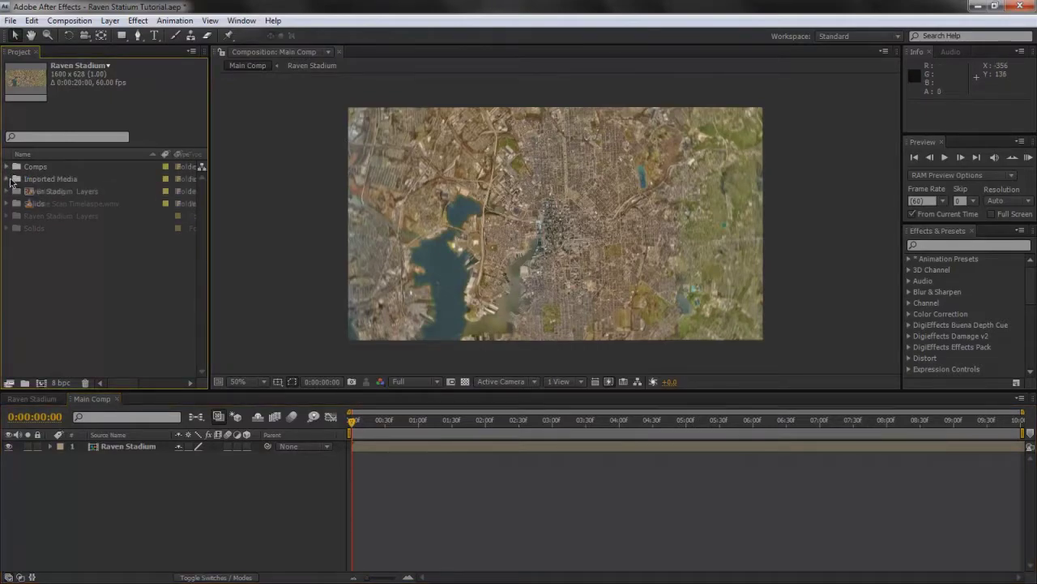
pyautogui.moveTo(50, 191); pyautogui.dragTo(127, 450)
pyautogui.moveTo(77, 203); pyautogui.dragTo(162, 448)
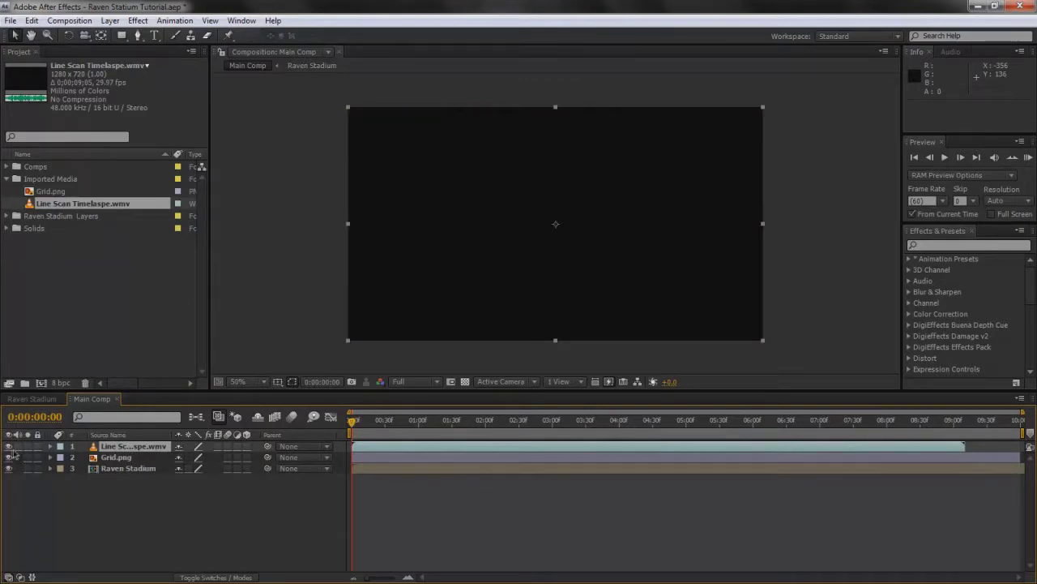
# - Hide the Line Scan Timelapse and Grid.png layers
pyautogui.click(9, 447)
pyautogui.click(9, 457)
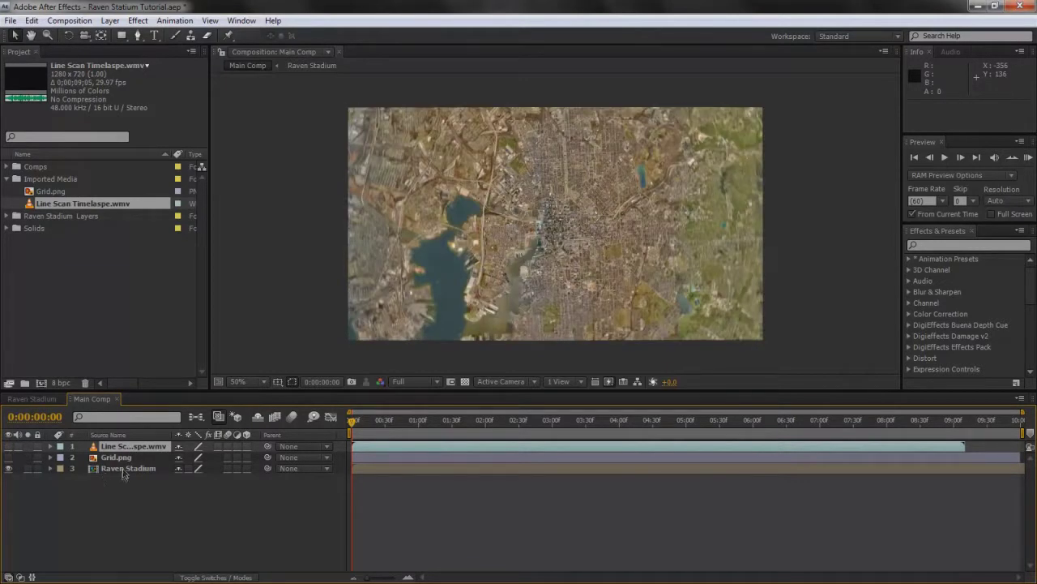
pyautogui.click(122, 469)
pyautogui.click(117, 507)
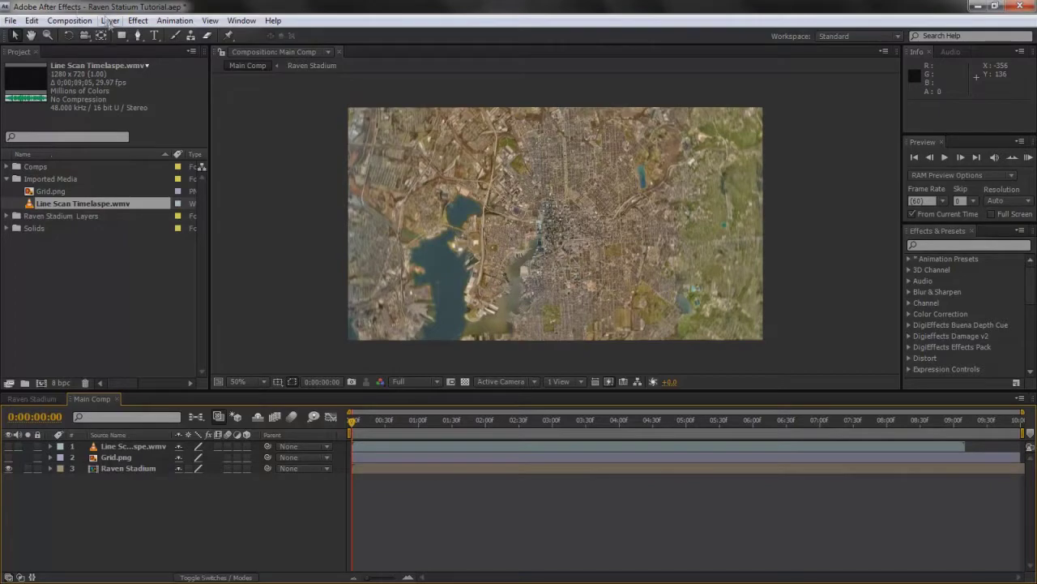
pyautogui.click(110, 21)
# - Add a new adjustment layer and name it Brightness
pyautogui.moveTo(312, 35)
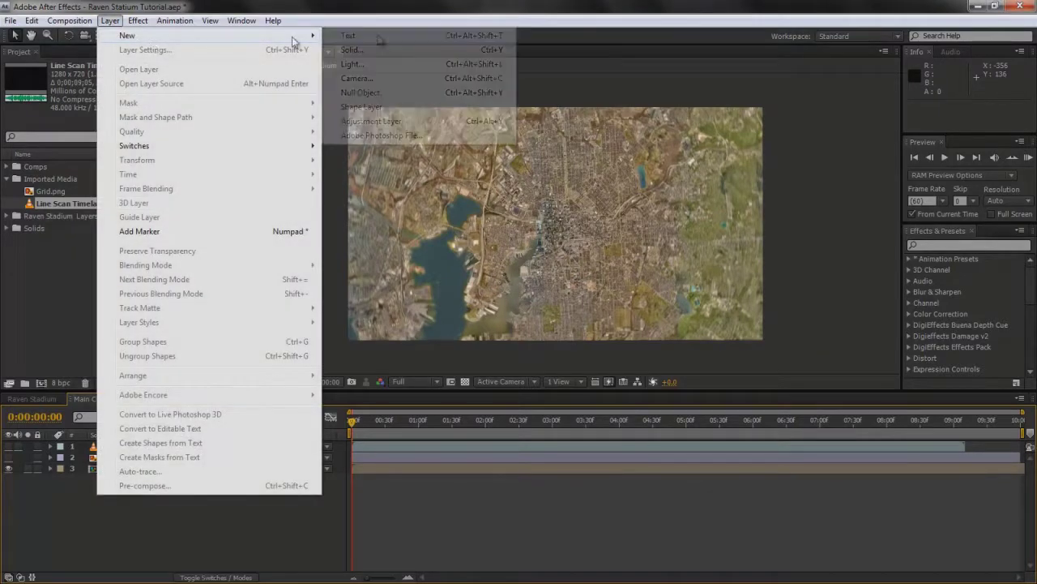
pyautogui.click(367, 125)
pyautogui.press('Return')
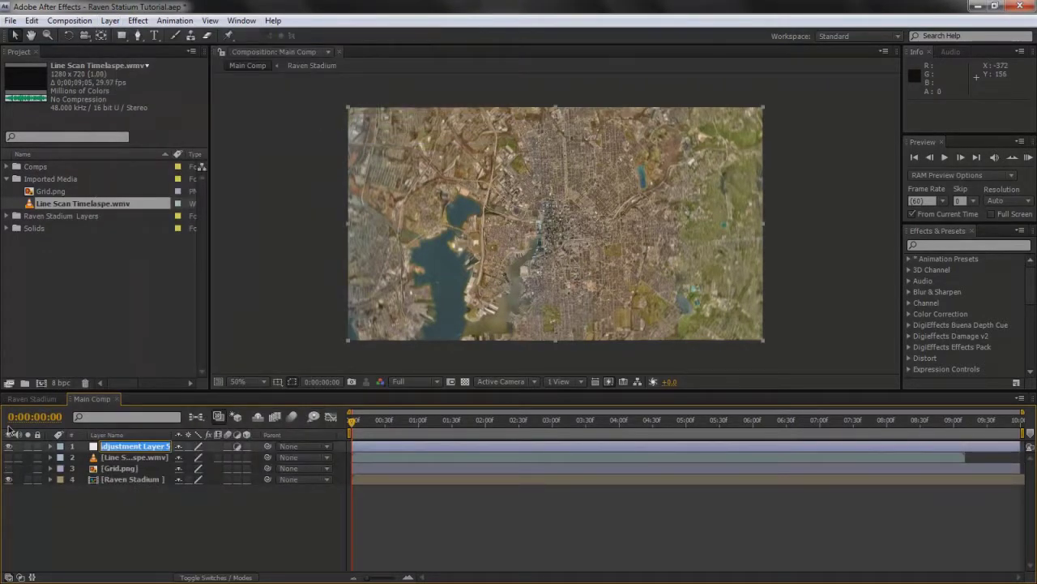
pyautogui.write('Brightness')
pyautogui.click(86, 501)
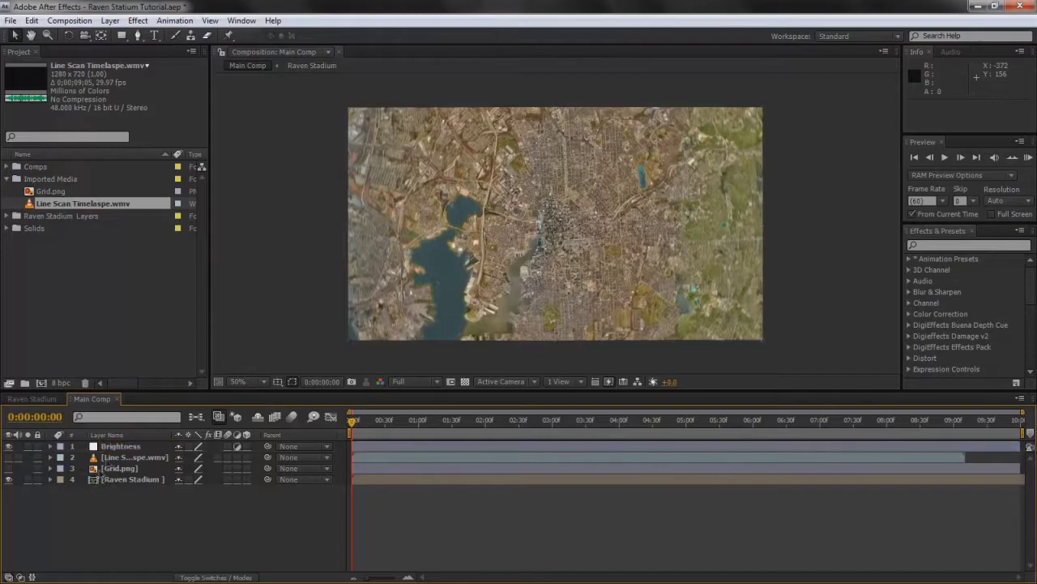
pyautogui.click(111, 448)
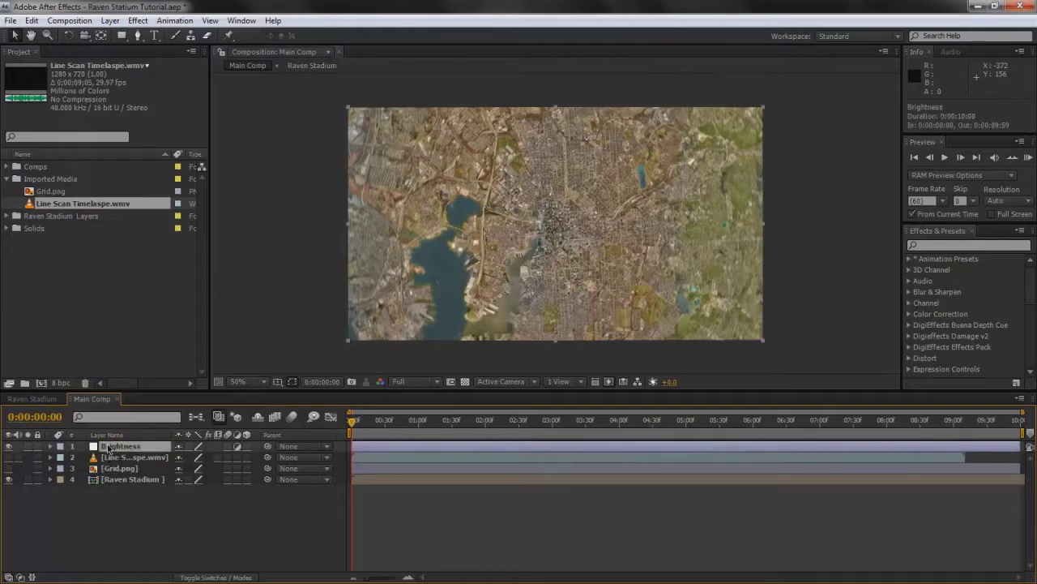
# - Apply Brightness & Contrast to the Brightness layer with brightness -20 and contrast 10
pyautogui.click(929, 243)
pyautogui.write('brigh')
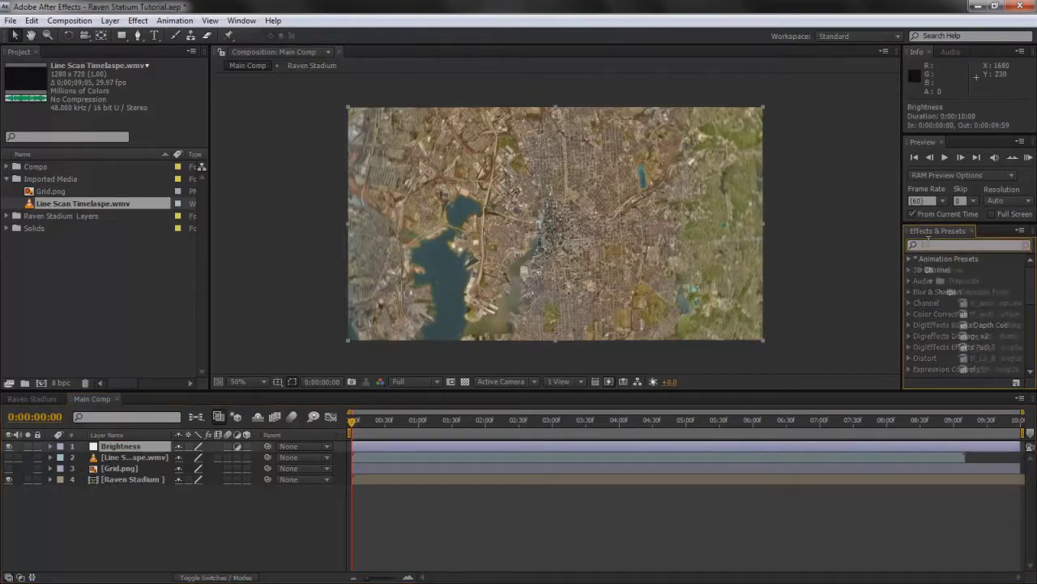
pyautogui.write('t')
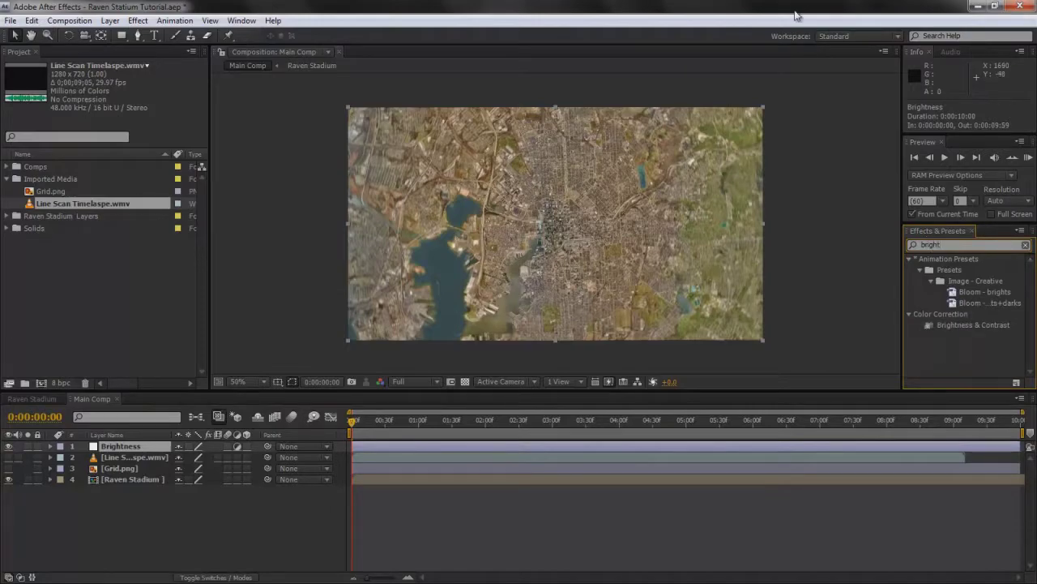
pyautogui.moveTo(975, 325); pyautogui.dragTo(123, 448)
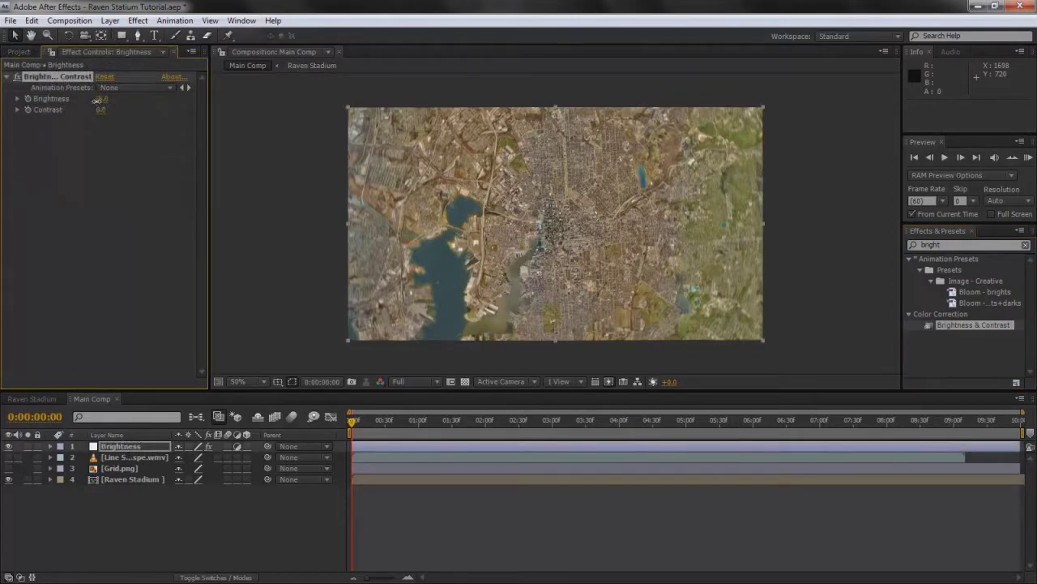
pyautogui.moveTo(98, 99); pyautogui.dragTo(94, 99)
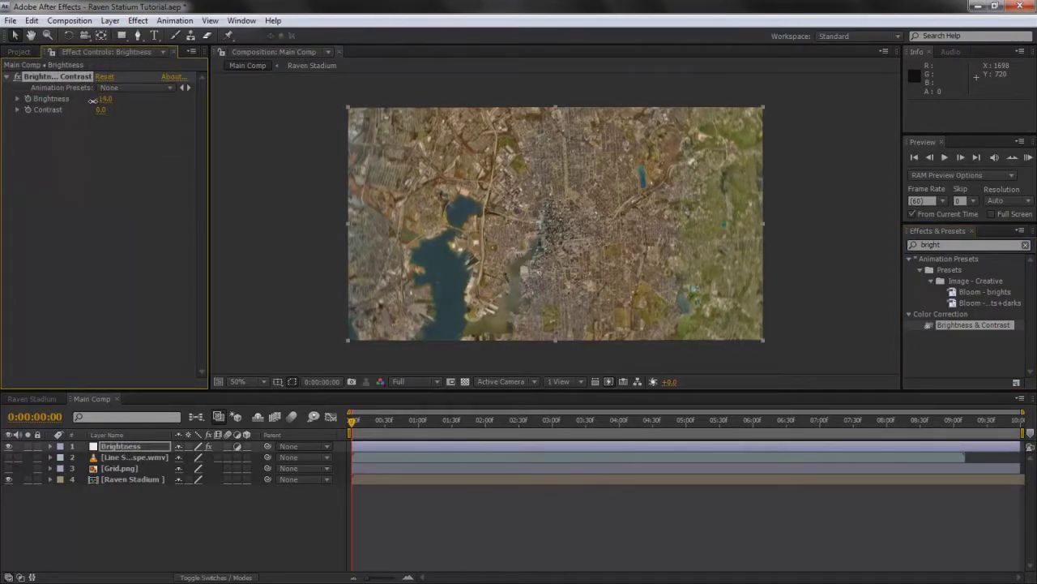
pyautogui.moveTo(88, 101); pyautogui.dragTo(88, 101)
pyautogui.click(104, 99)
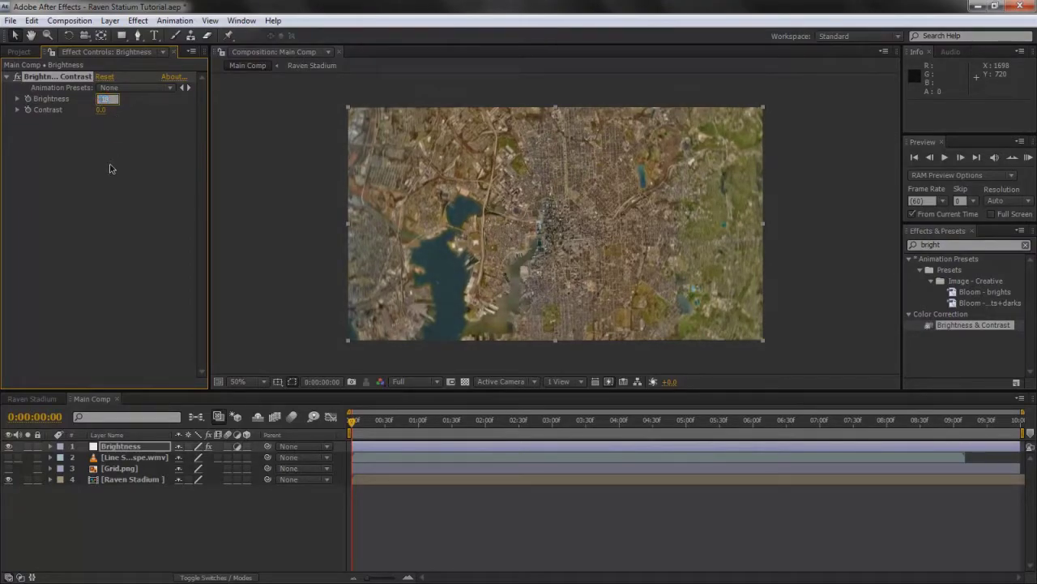
pyautogui.write('-20')
pyautogui.press('Return')
pyautogui.click(101, 110)
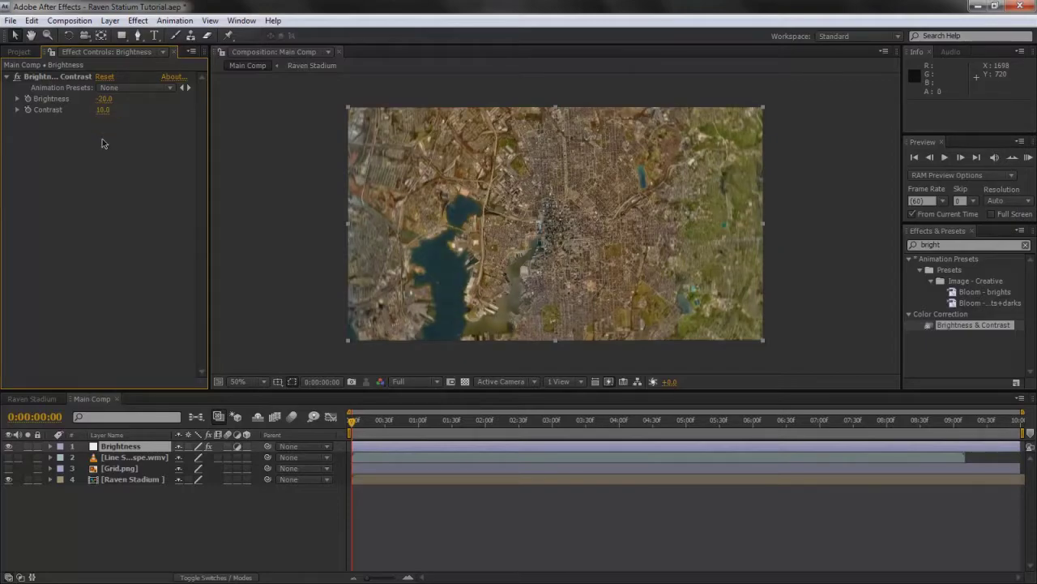
pyautogui.click(123, 501)
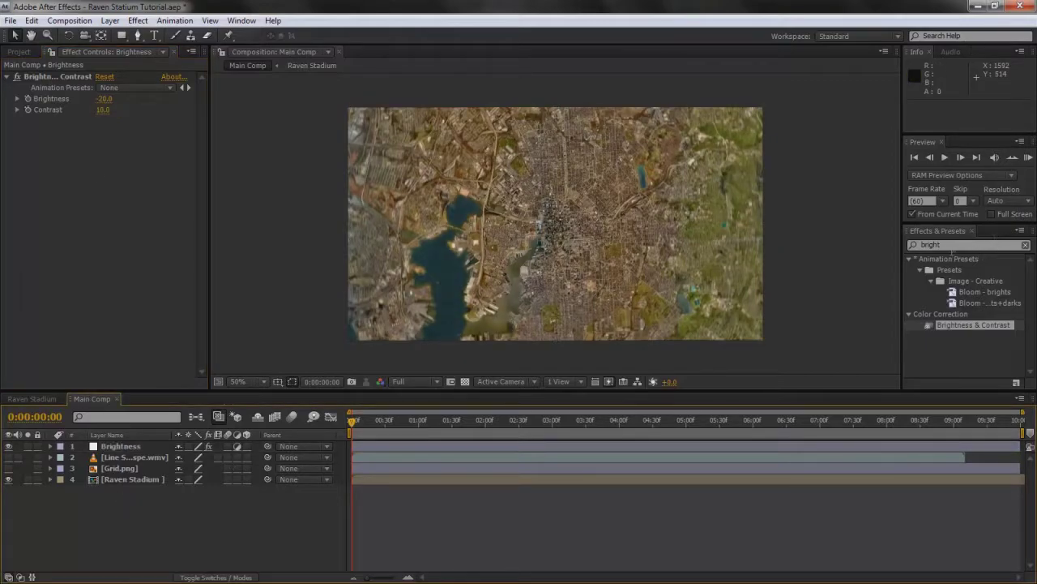
pyautogui.click(950, 245)
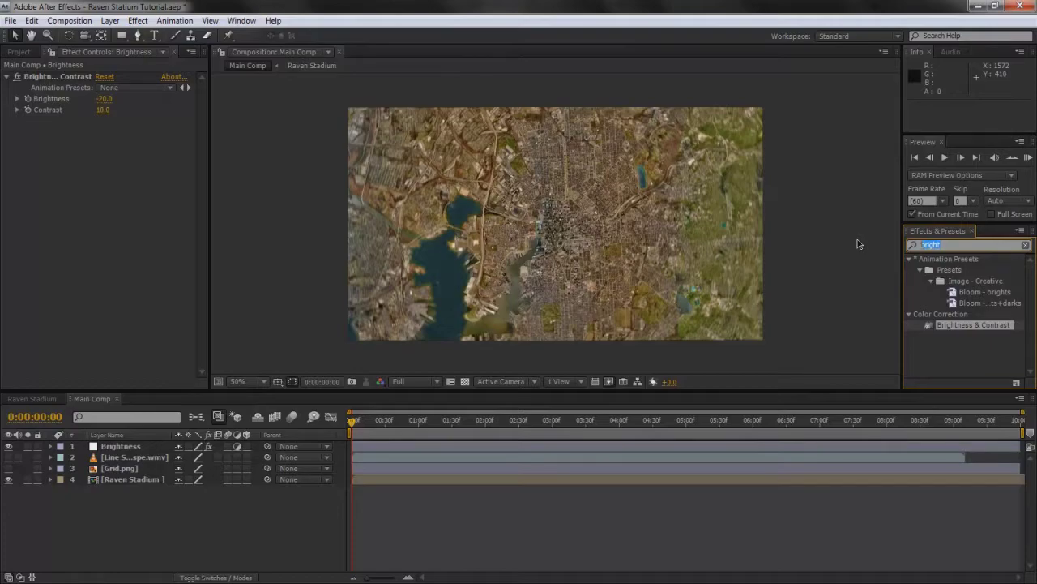
# - Add a new adjustment layer named CC Toner at the top of Main Comp
pyautogui.click(109, 20)
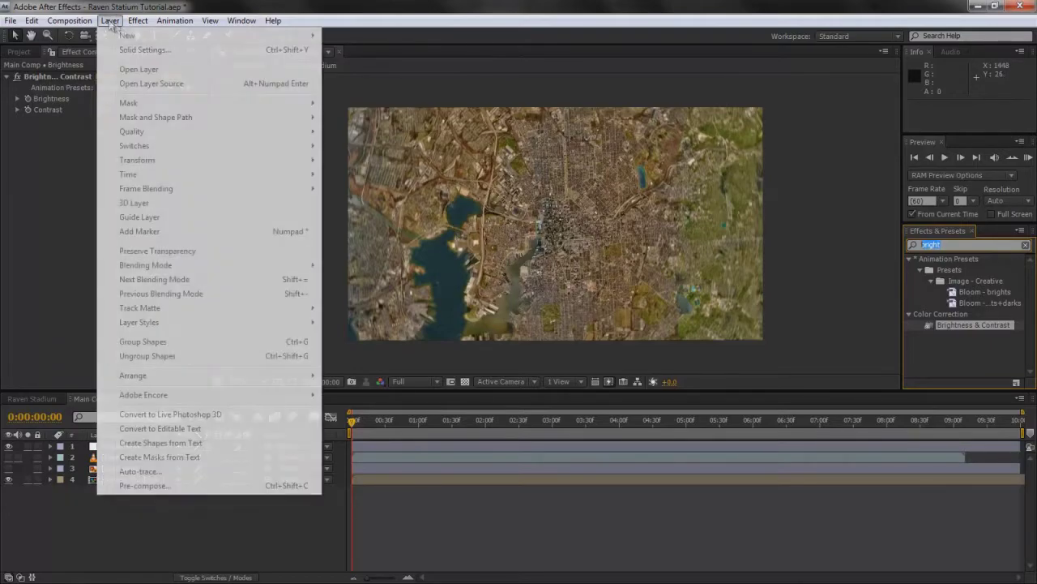
pyautogui.click(73, 243)
pyautogui.click(90, 409)
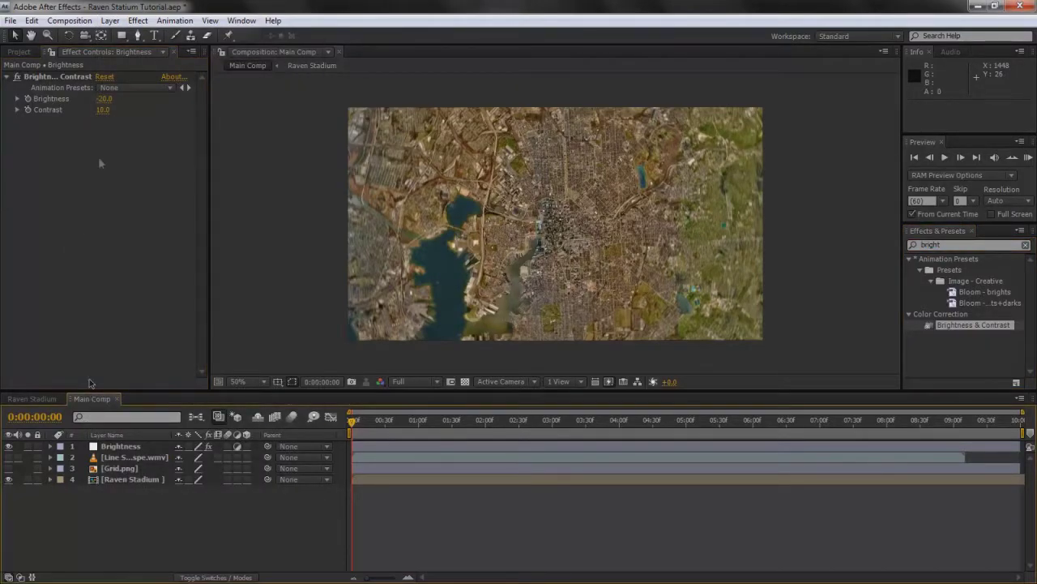
pyautogui.click(109, 21)
pyautogui.moveTo(285, 41)
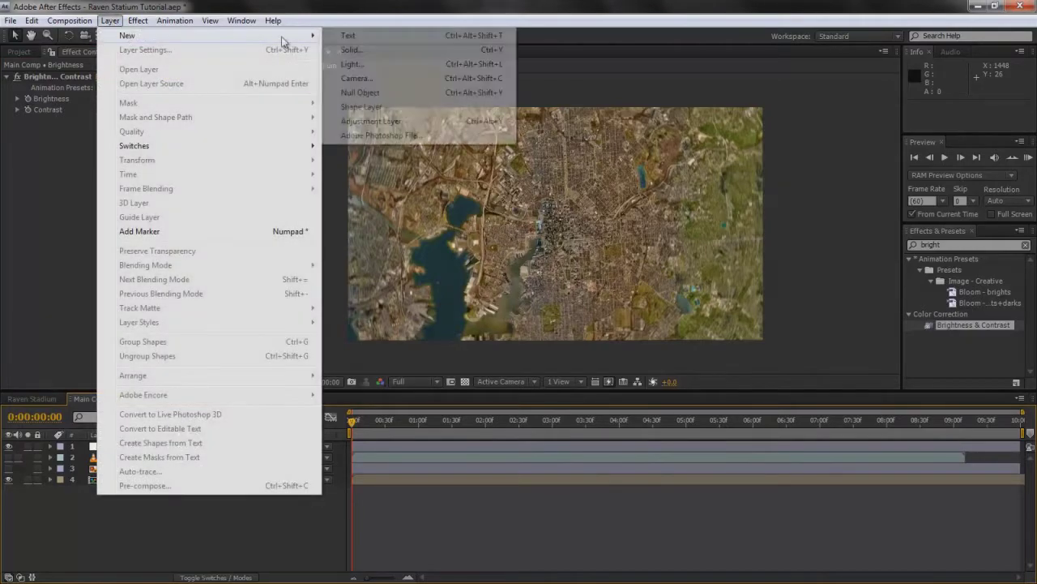
pyautogui.click(367, 121)
pyautogui.press('Return')
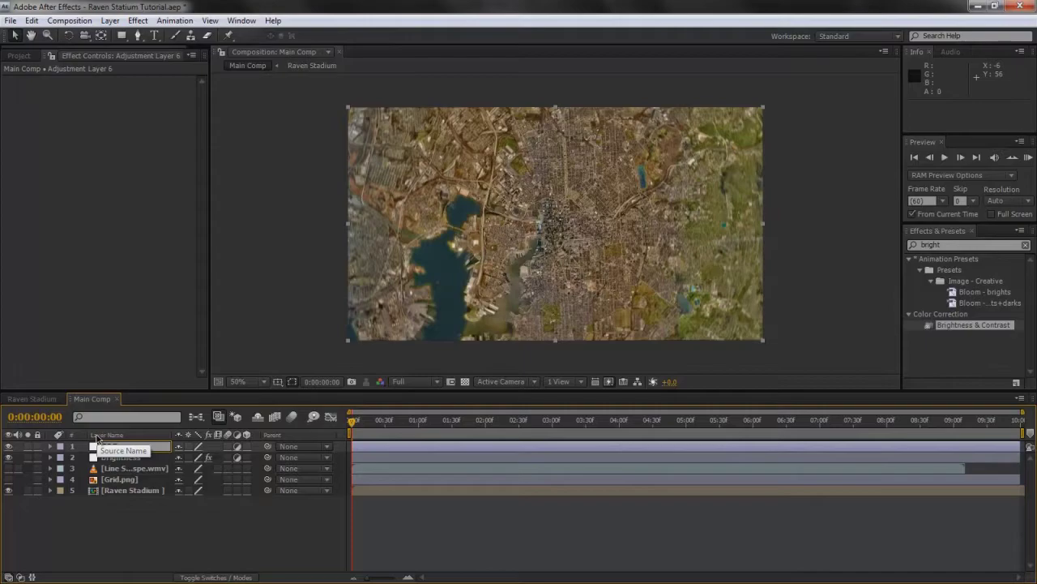
pyautogui.write('CC Toner')
pyautogui.press('Return')
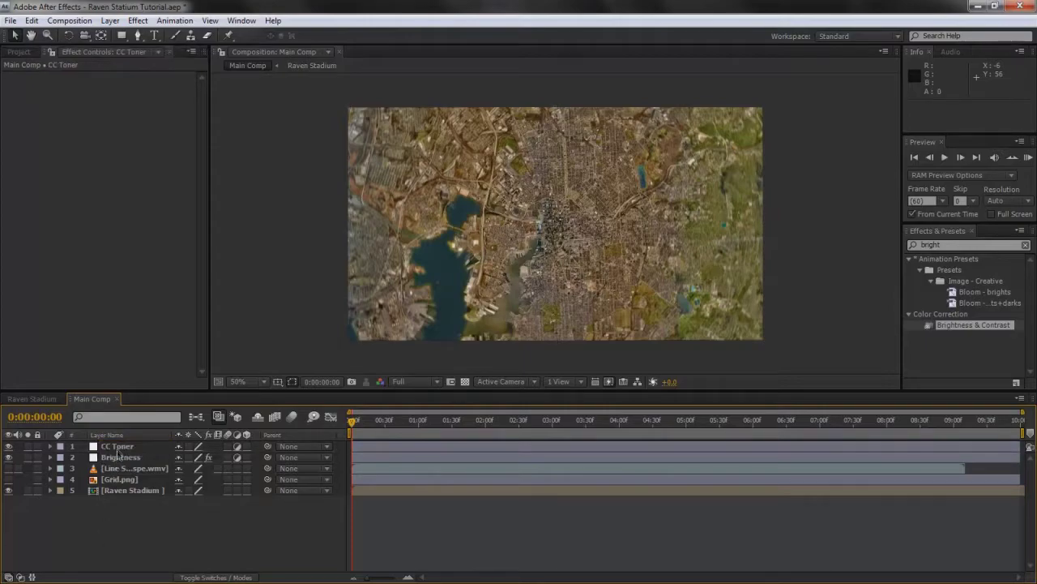
# - Find the CC Toner effect and apply it to the CC Toner layer
pyautogui.click(947, 245)
pyautogui.write('cc toner')
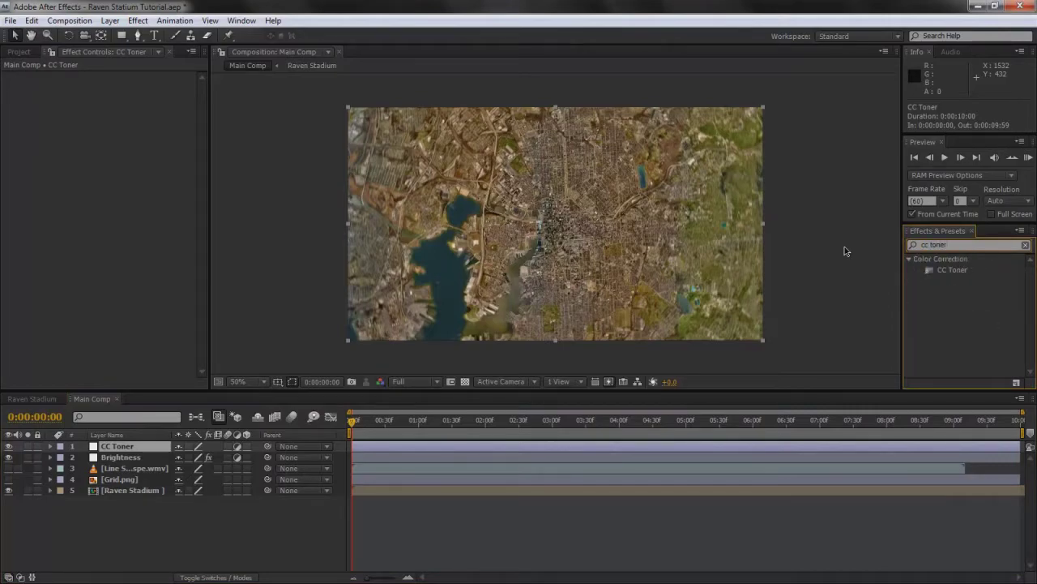
pyautogui.moveTo(952, 269); pyautogui.dragTo(121, 446)
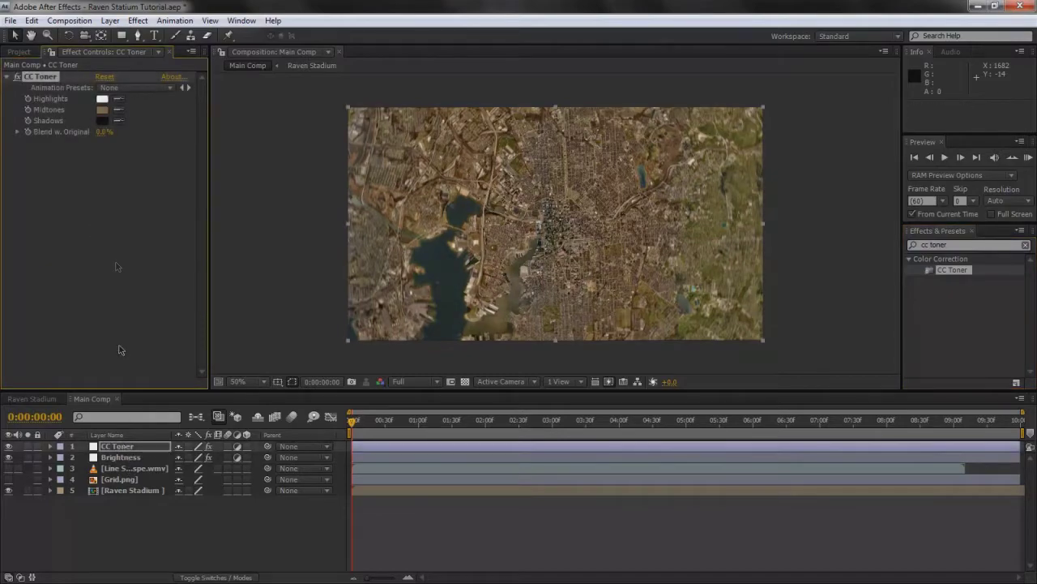
# - Blend CC Toner 50% with the original and tint its midtones a rich blue
pyautogui.click(101, 133)
pyautogui.write('50')
pyautogui.press('Return')
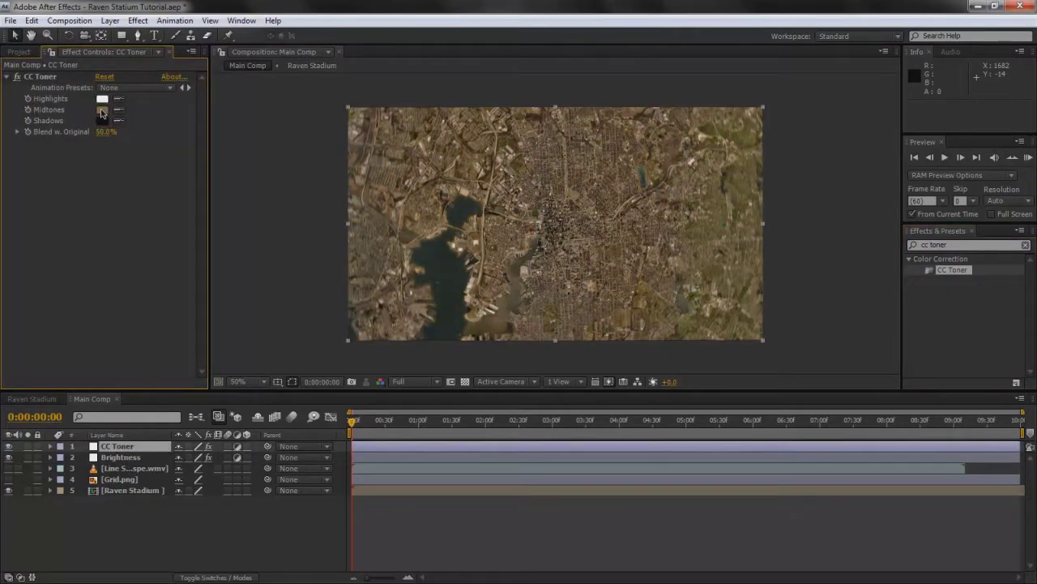
pyautogui.click(101, 110)
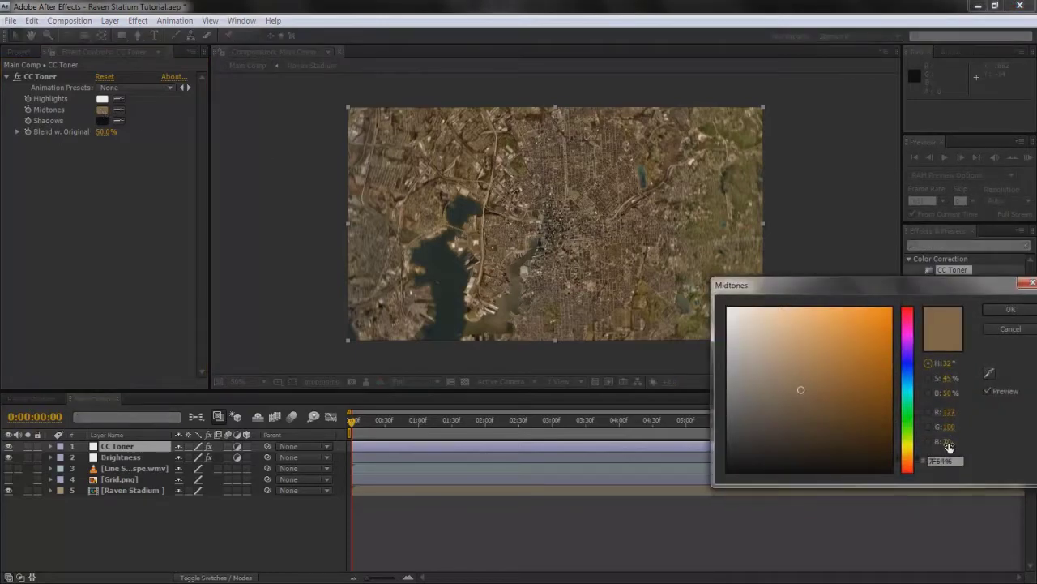
pyautogui.click(907, 379)
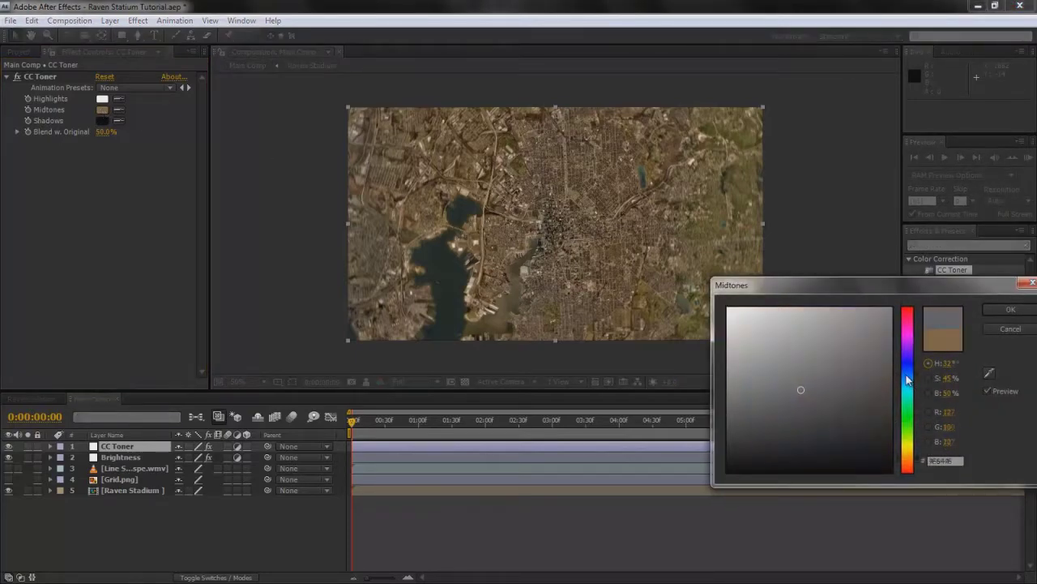
pyautogui.moveTo(908, 379); pyautogui.dragTo(906, 381)
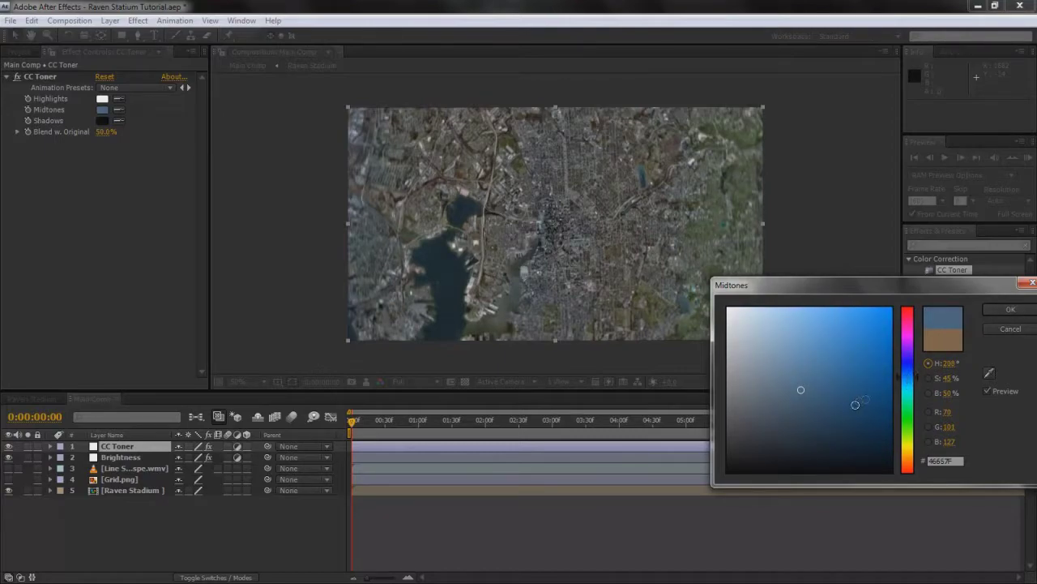
pyautogui.moveTo(855, 404)
pyautogui.mouseDown()
pyautogui.moveTo(866, 398)
pyautogui.moveTo(855, 413)
pyautogui.moveTo(808, 384)
pyautogui.moveTo(824, 425)
pyautogui.moveTo(821, 394)
pyautogui.mouseUp()
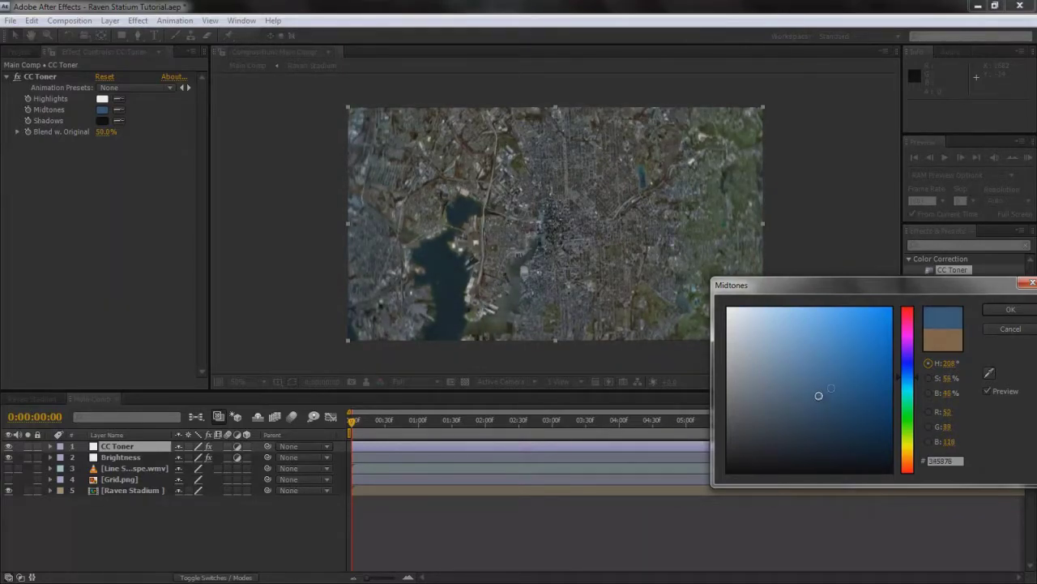
pyautogui.click(989, 312)
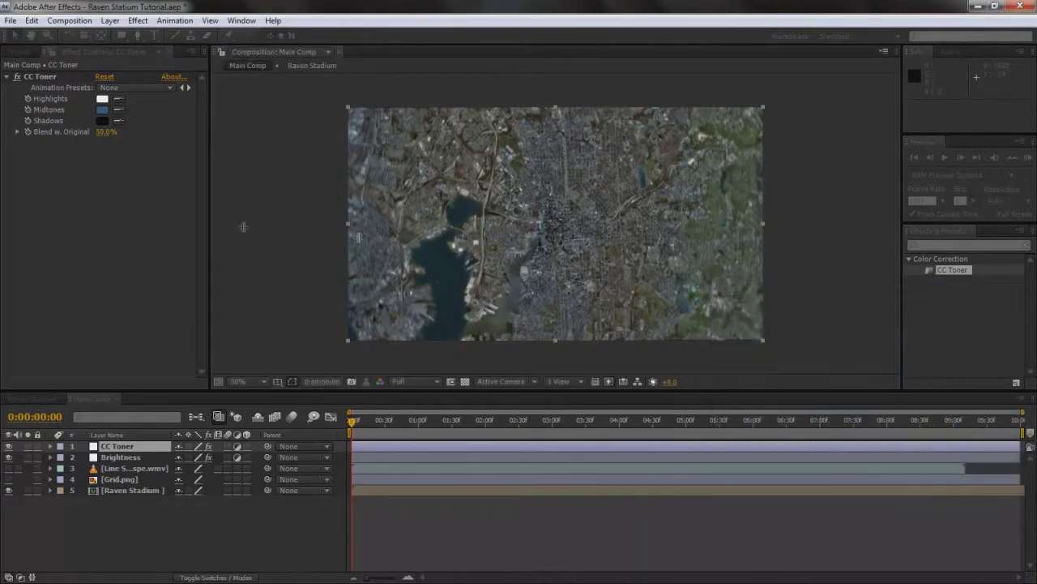
# - Raise CC Toner's Blend w. Original to 80%
pyautogui.click(106, 132)
pyautogui.click(120, 169)
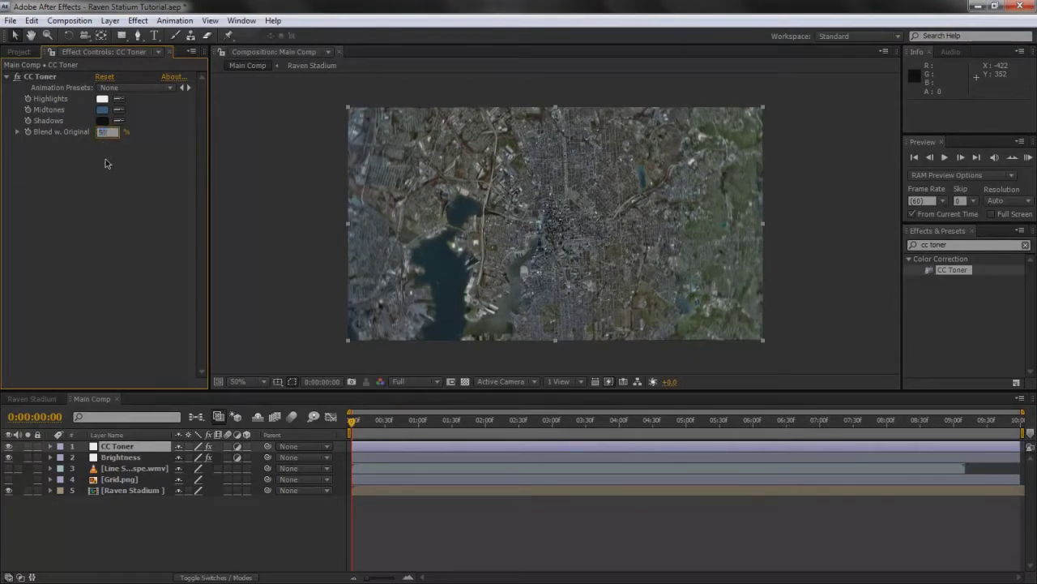
pyautogui.click(104, 132)
pyautogui.write('80')
pyautogui.press('Return')
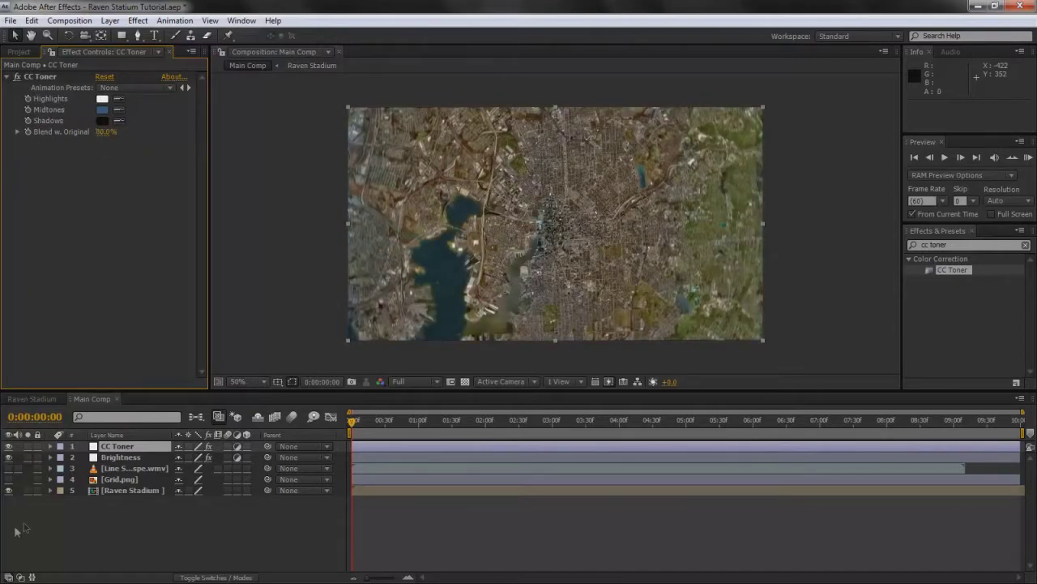
pyautogui.click(9, 446)
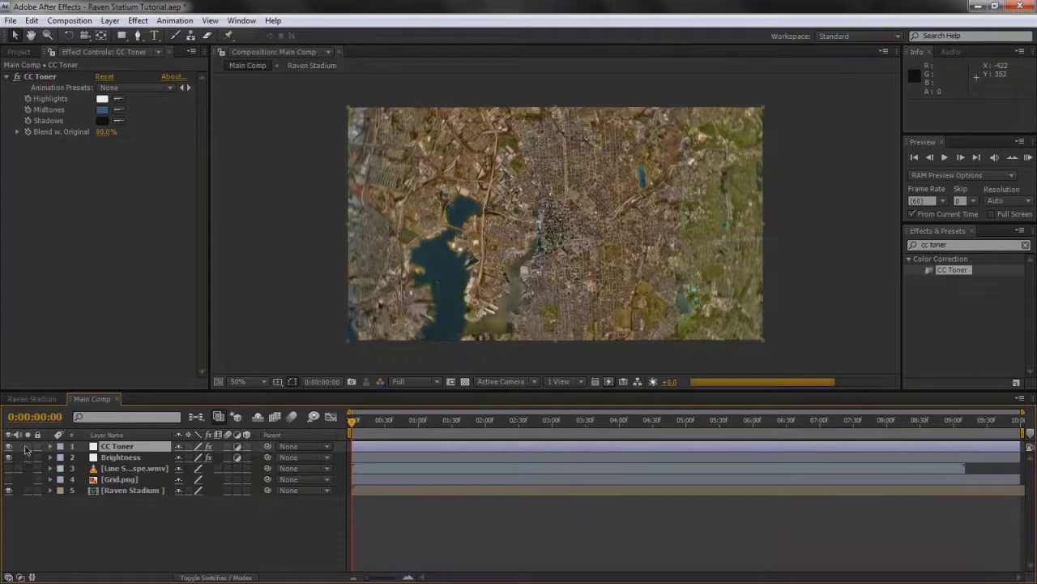
# - Darken the blue midtones and set Blend w. Original to 75%
pyautogui.click(102, 110)
pyautogui.moveTo(839, 392); pyautogui.dragTo(837, 417)
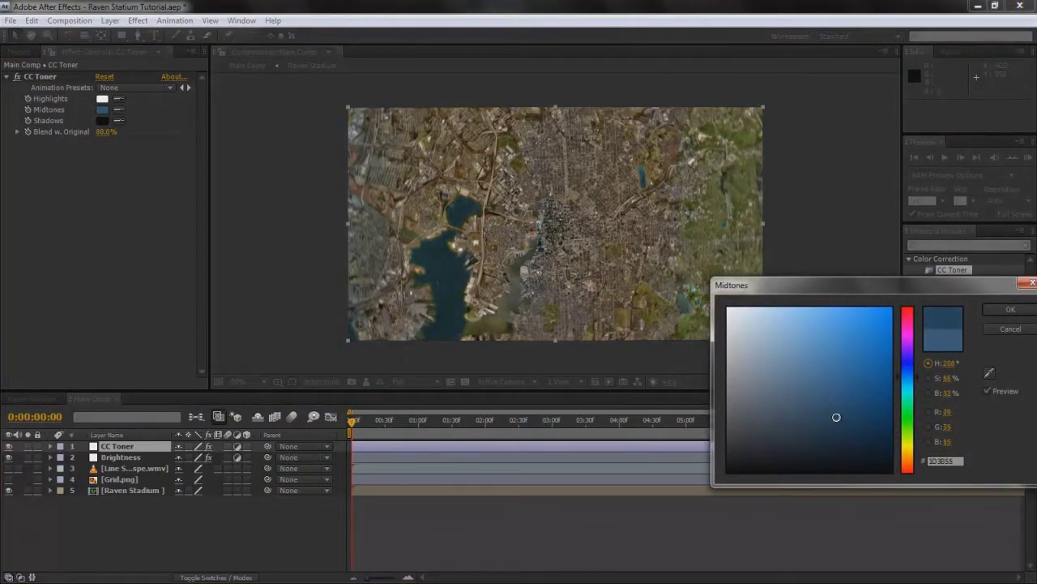
pyautogui.click(1011, 309)
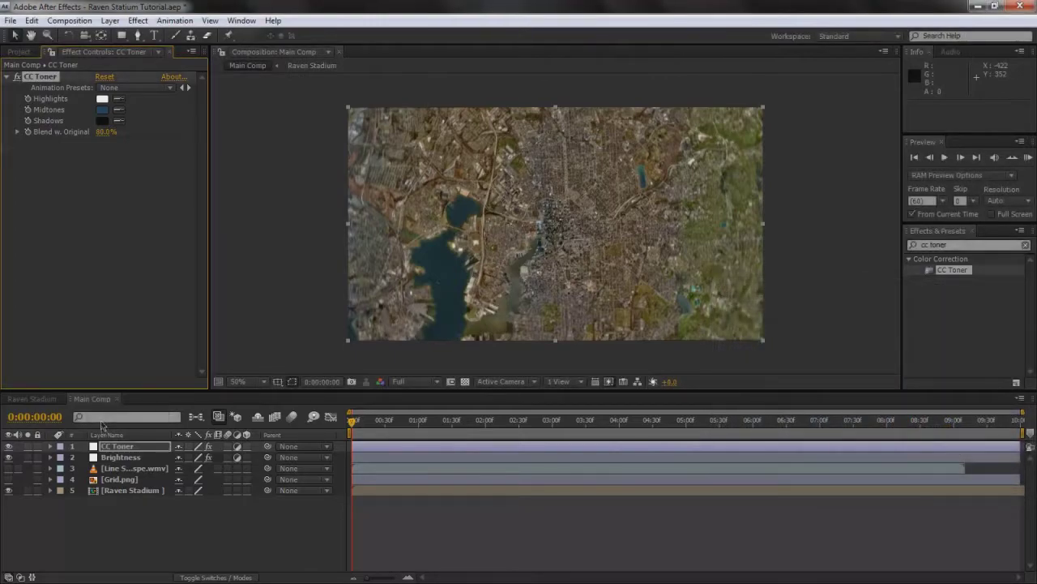
pyautogui.click(106, 131)
pyautogui.write('75')
pyautogui.press('Return')
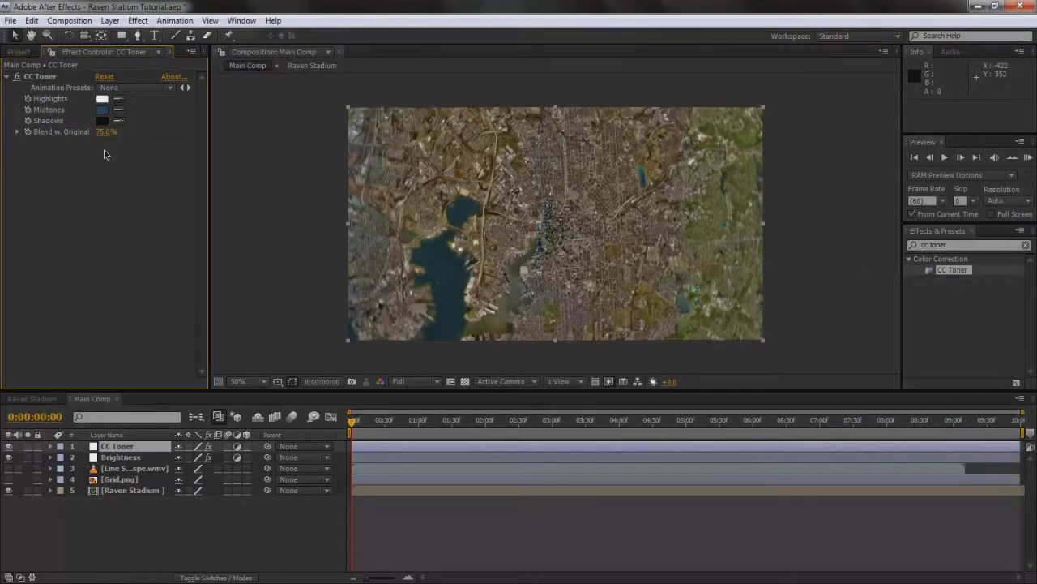
# - Move the CC Toner and Brightness adjustment layers below Grid.png
pyautogui.click(120, 459)
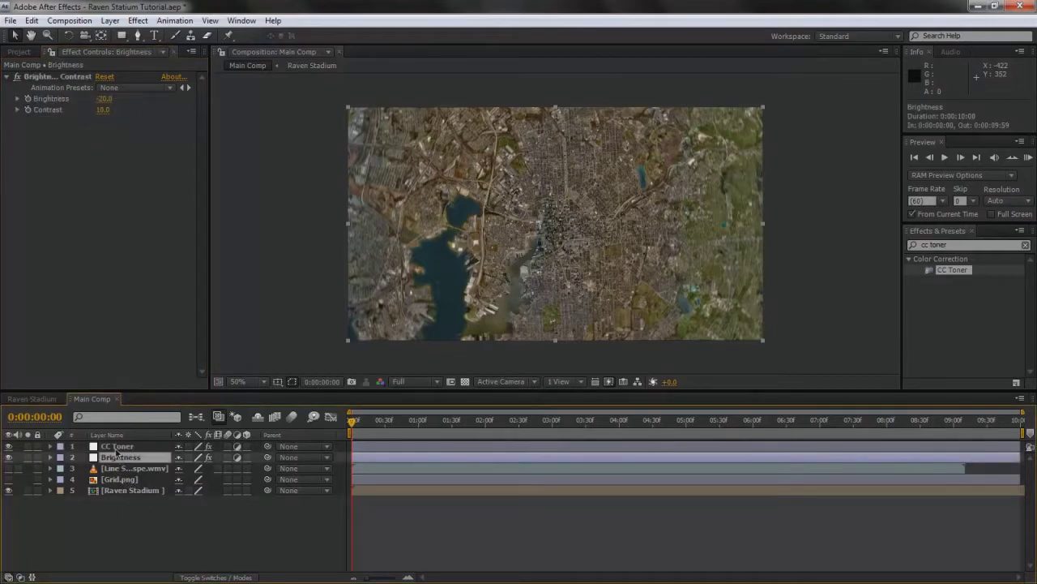
pyautogui.keyDown('shift'); pyautogui.click(119, 449); pyautogui.keyUp('shift')
pyautogui.moveTo(119, 450); pyautogui.dragTo(122, 487)
pyautogui.click(124, 511)
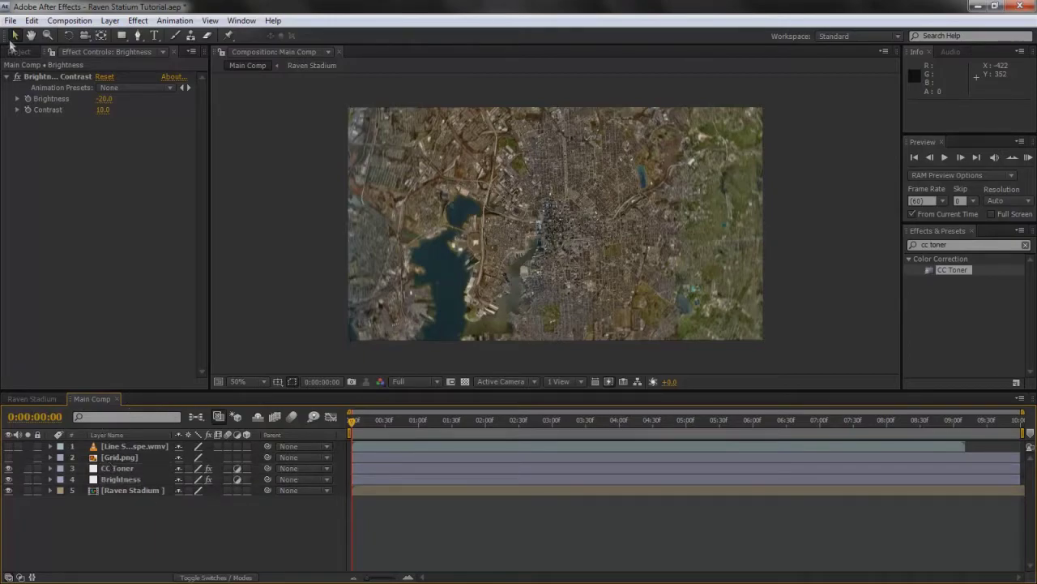
# - Interpret the Line Scan Timelaspe.wmv footage to loop 10 times
pyautogui.click(18, 53)
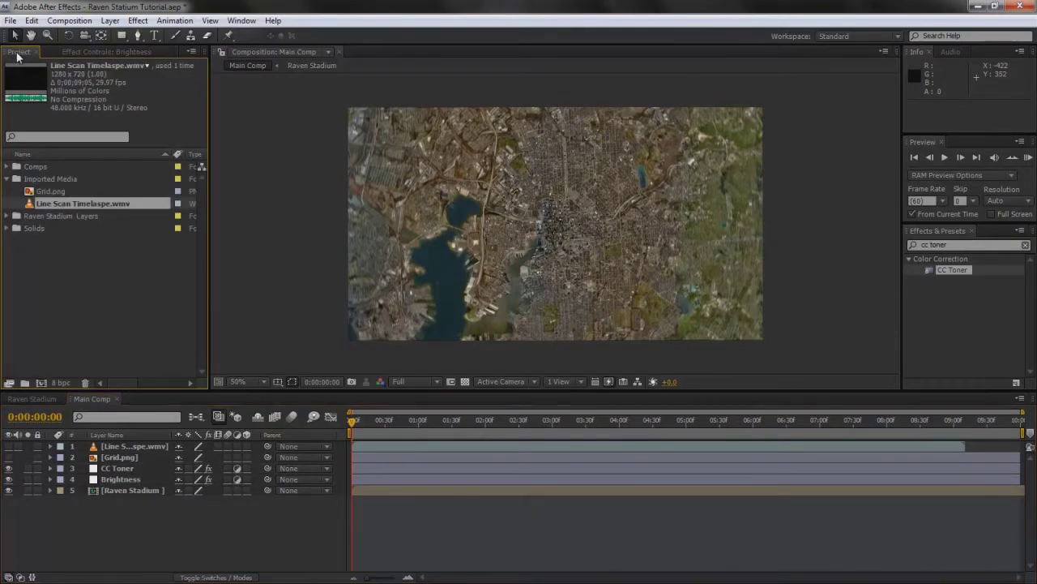
pyautogui.click(77, 206)
pyautogui.moveTo(74, 206); pyautogui.dragTo(9, 381)
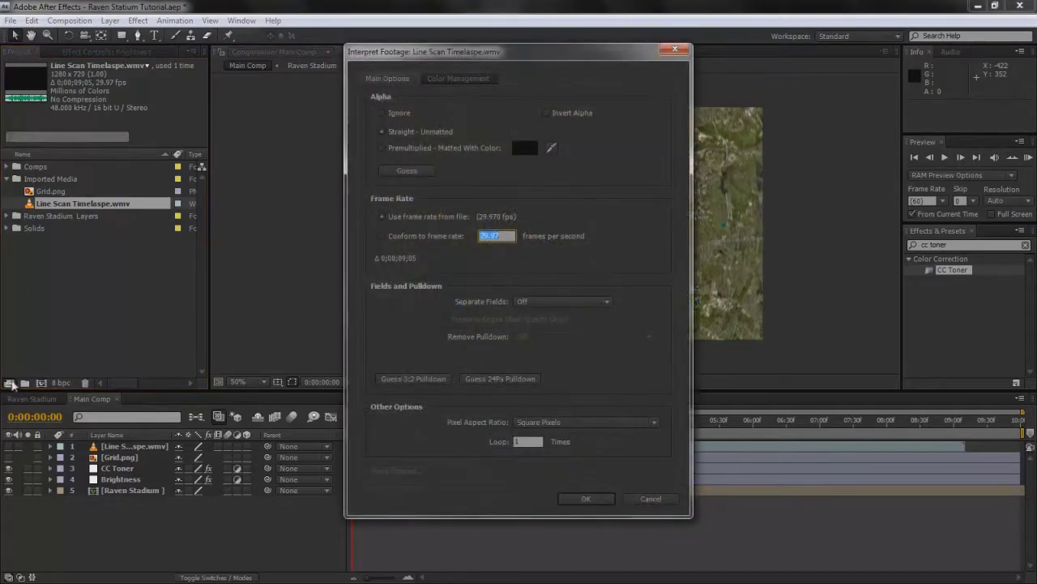
pyautogui.click(523, 441)
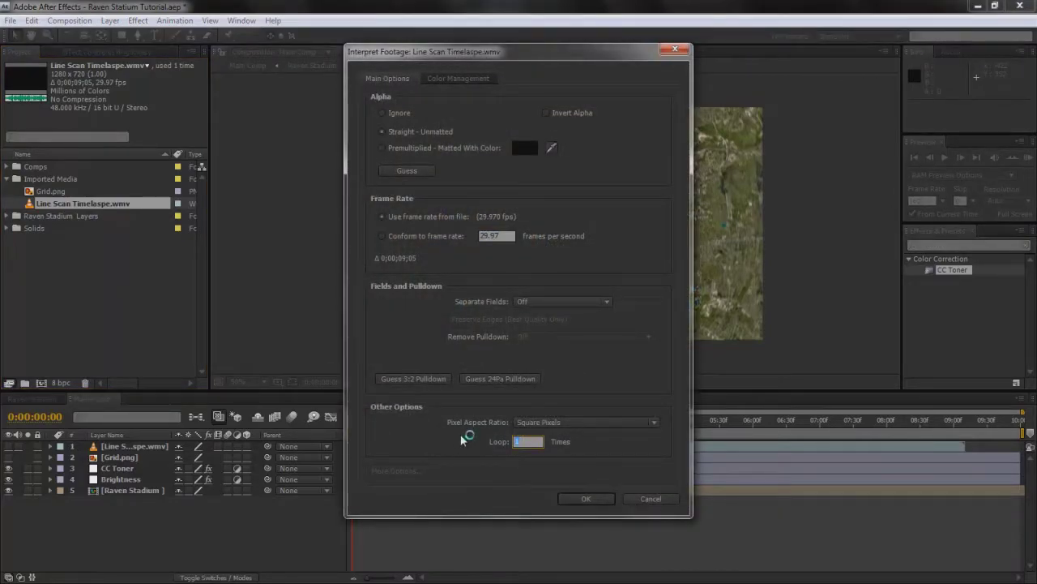
pyautogui.write('10')
pyautogui.click(586, 499)
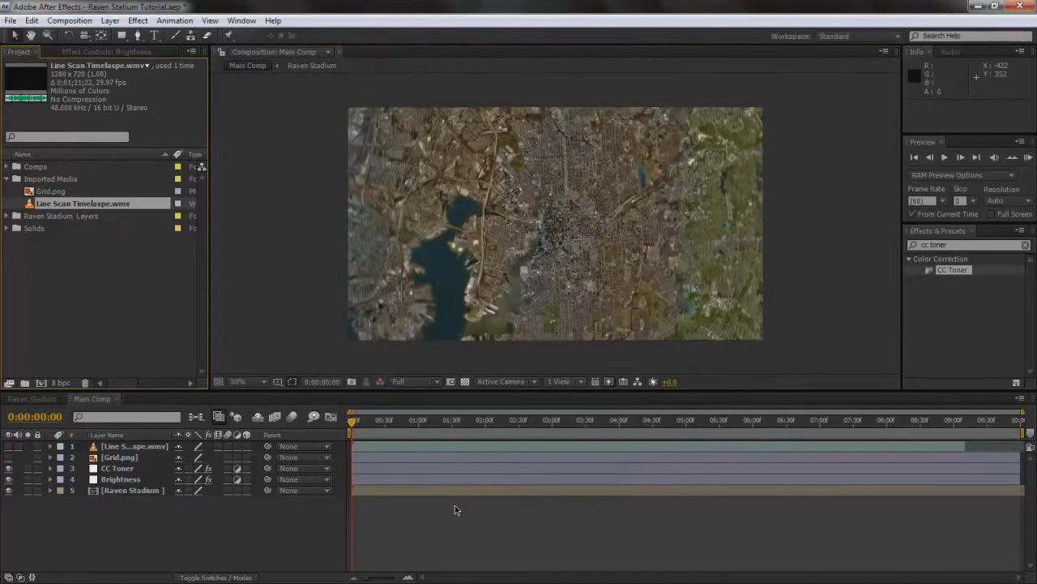
# - Recheck the loop setting and trim the timelapse layer's out point to the comp's end
pyautogui.click(967, 446)
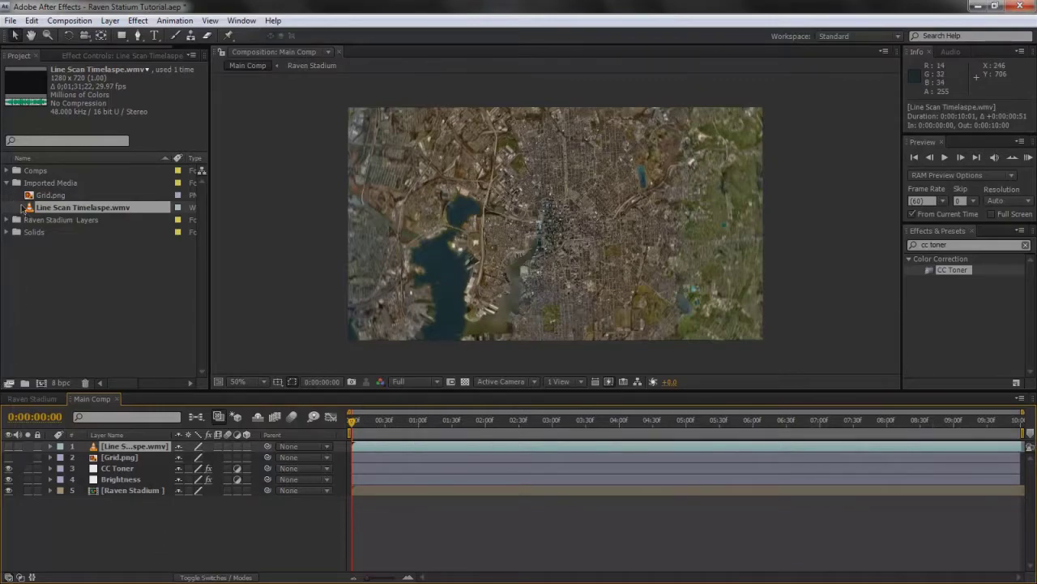
pyautogui.click(9, 383)
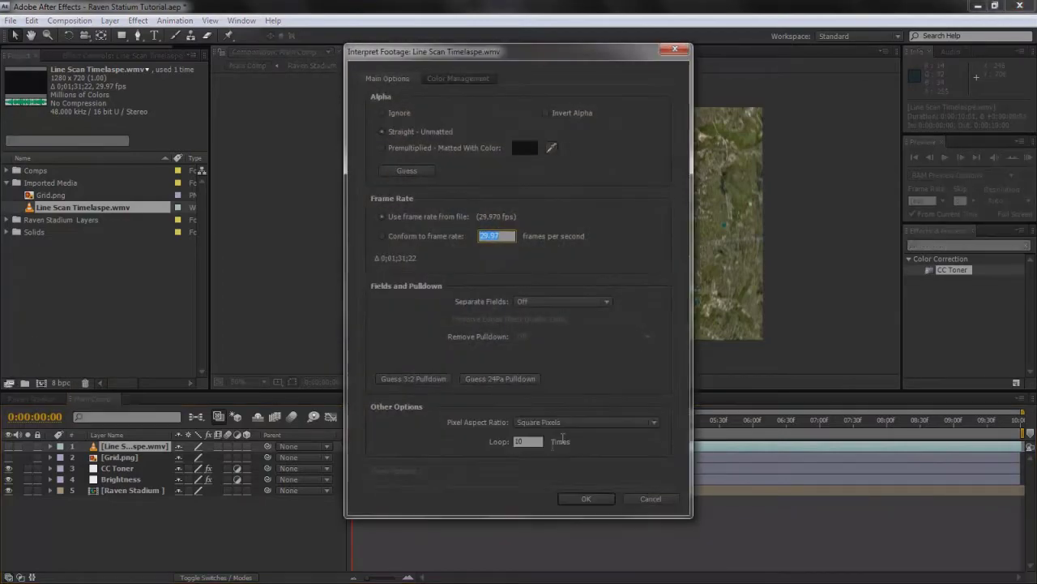
pyautogui.click(592, 498)
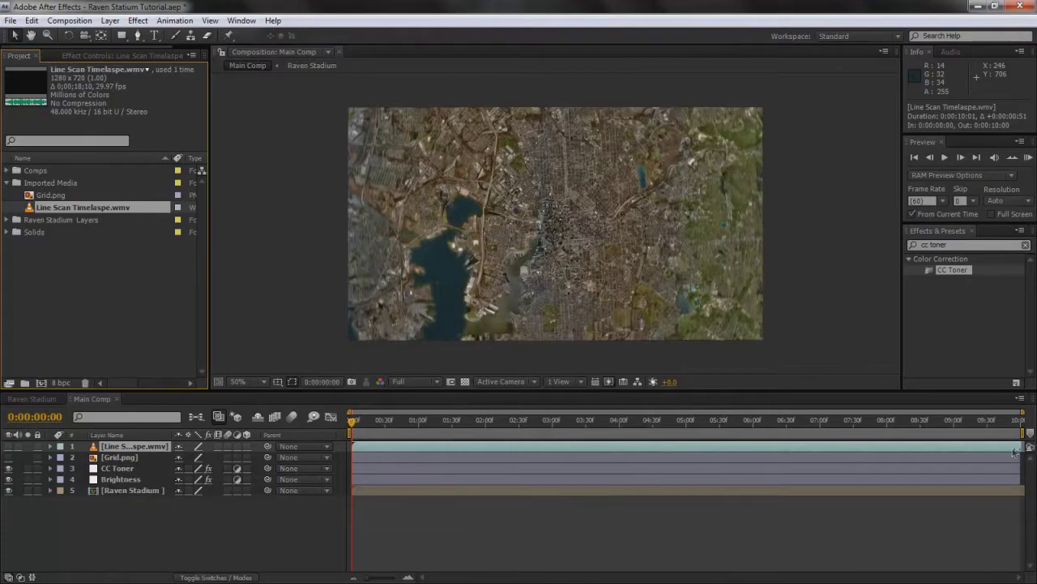
pyautogui.moveTo(1027, 446); pyautogui.dragTo(1023, 447)
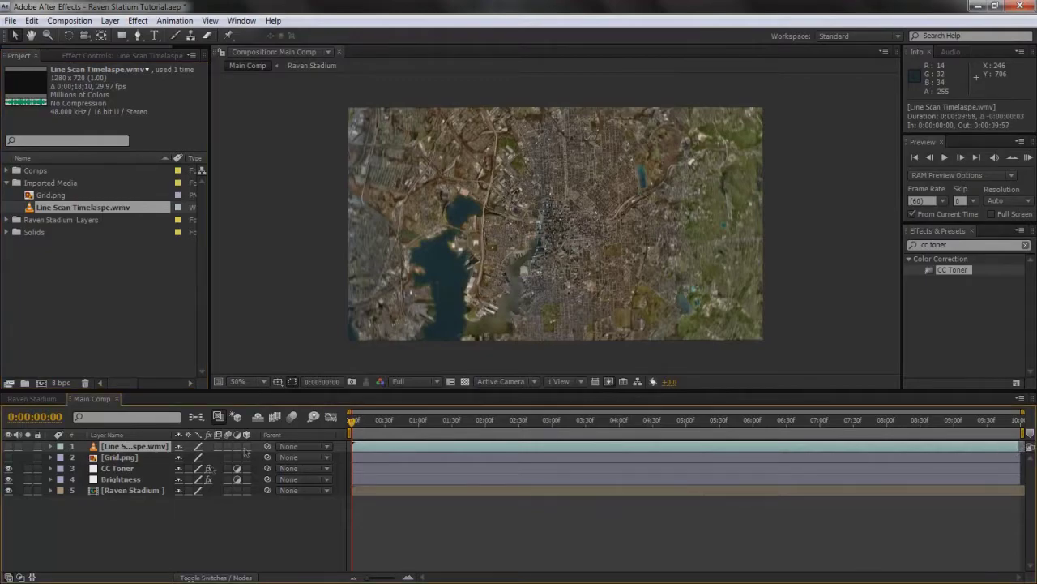
# - Toggle the Line Scan timelapse layer's visibility and preview the composition
pyautogui.click(150, 525)
pyautogui.click(8, 447)
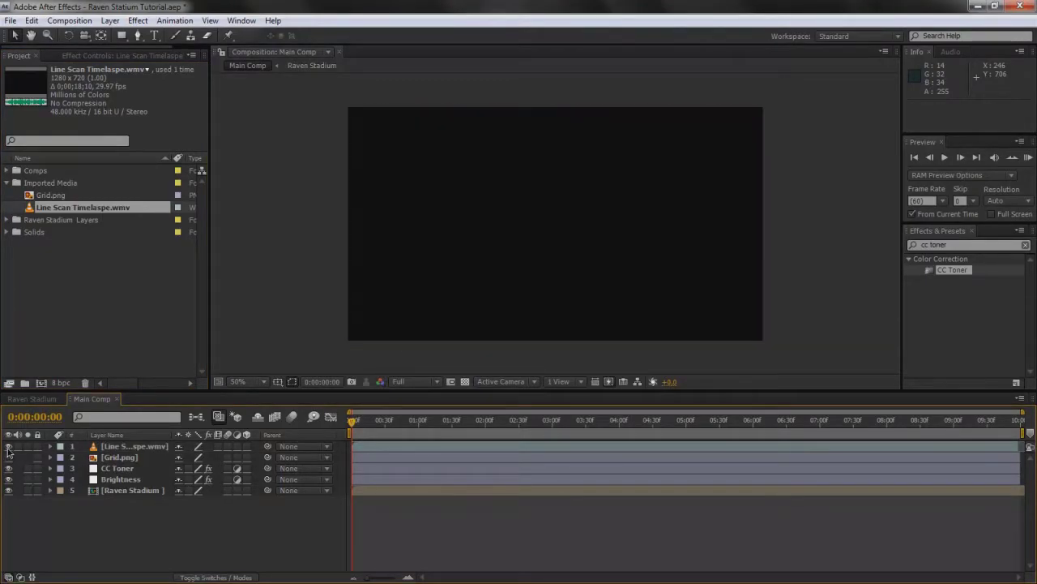
pyautogui.click(109, 447)
pyautogui.press('space')
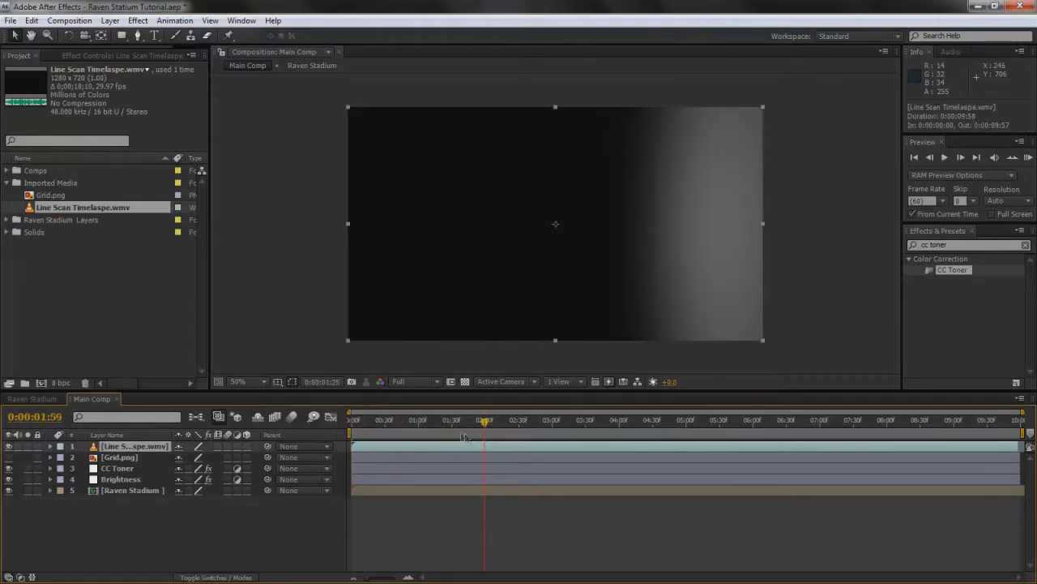
# - Set the line-scan layer's blend mode to Screen and move the time to 0:00:02:32
pyautogui.click(188, 578)
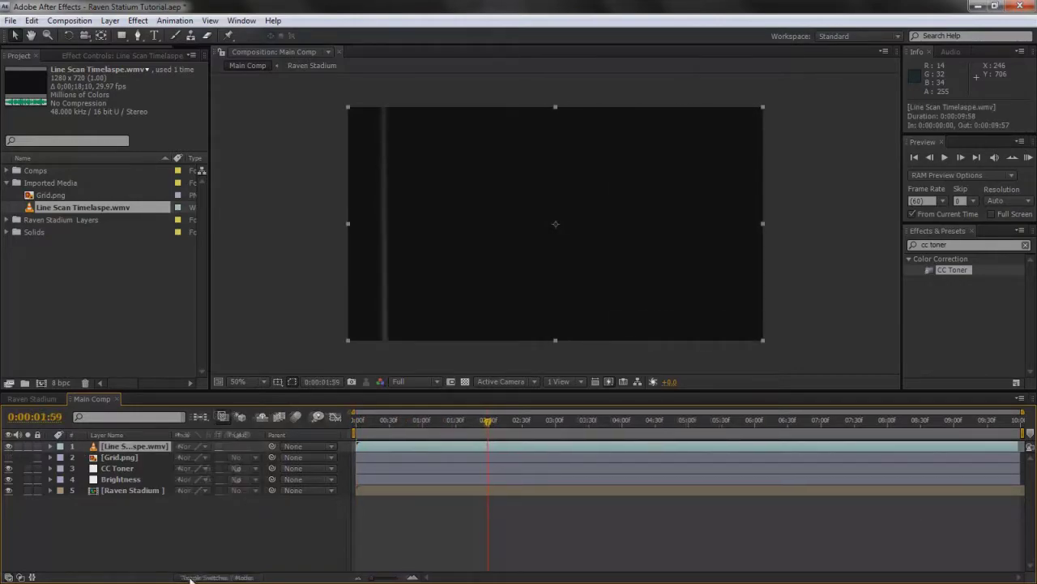
pyautogui.click(194, 448)
pyautogui.click(202, 204)
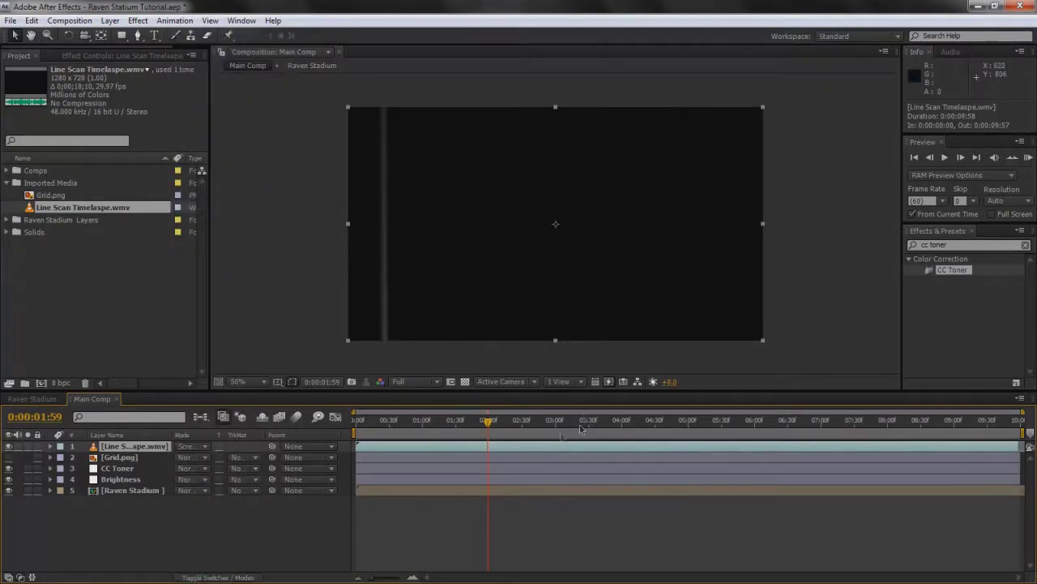
pyautogui.click(524, 432)
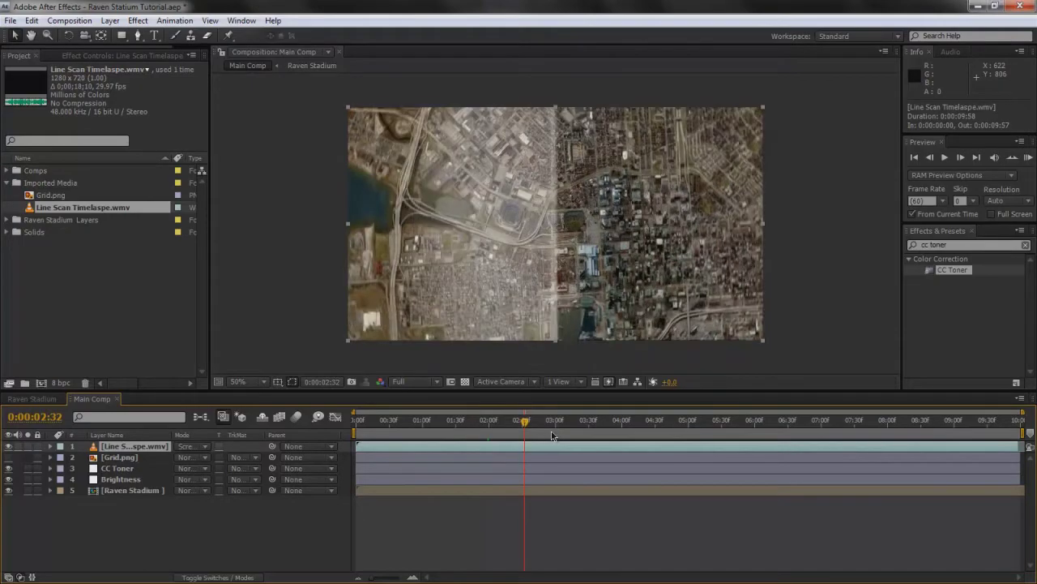
pyautogui.click(968, 245)
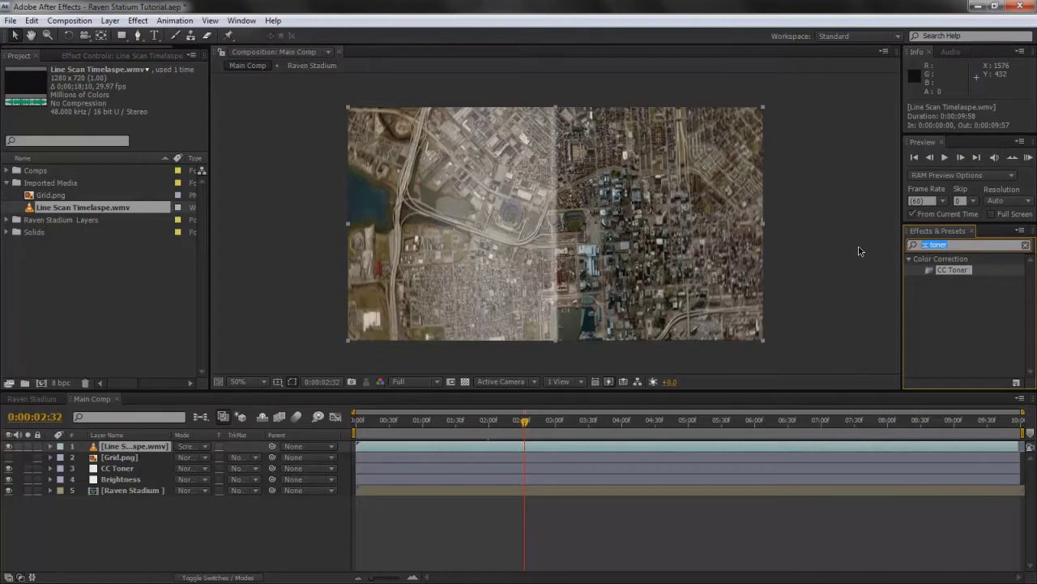
# - Apply Venetian Blinds to the line-scan layer with 15% transition completion
pyautogui.write('ven')
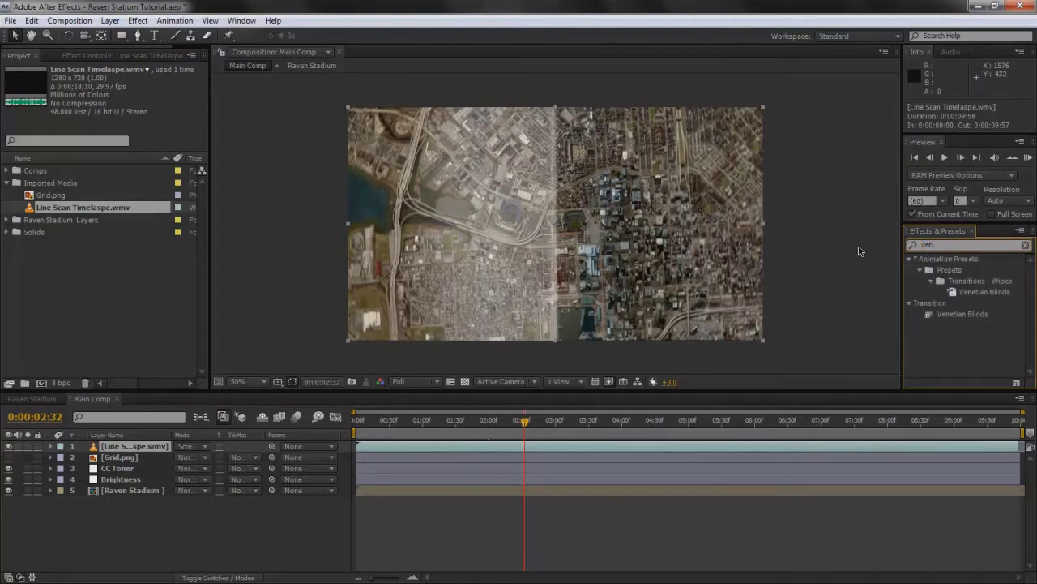
pyautogui.click(969, 316)
pyautogui.moveTo(966, 319); pyautogui.dragTo(142, 447)
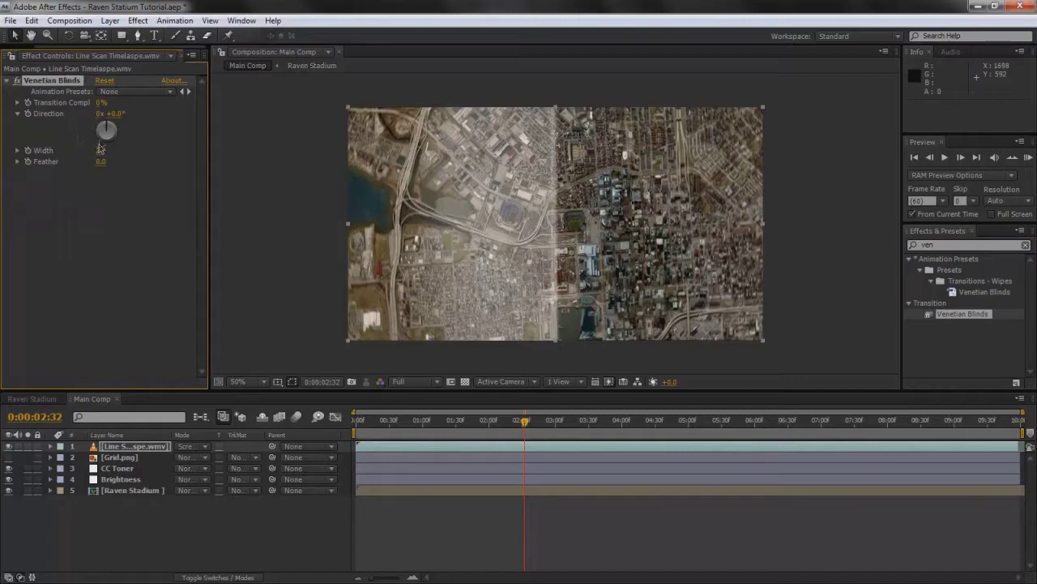
pyautogui.click(100, 103)
pyautogui.write('15')
pyautogui.press('Return')
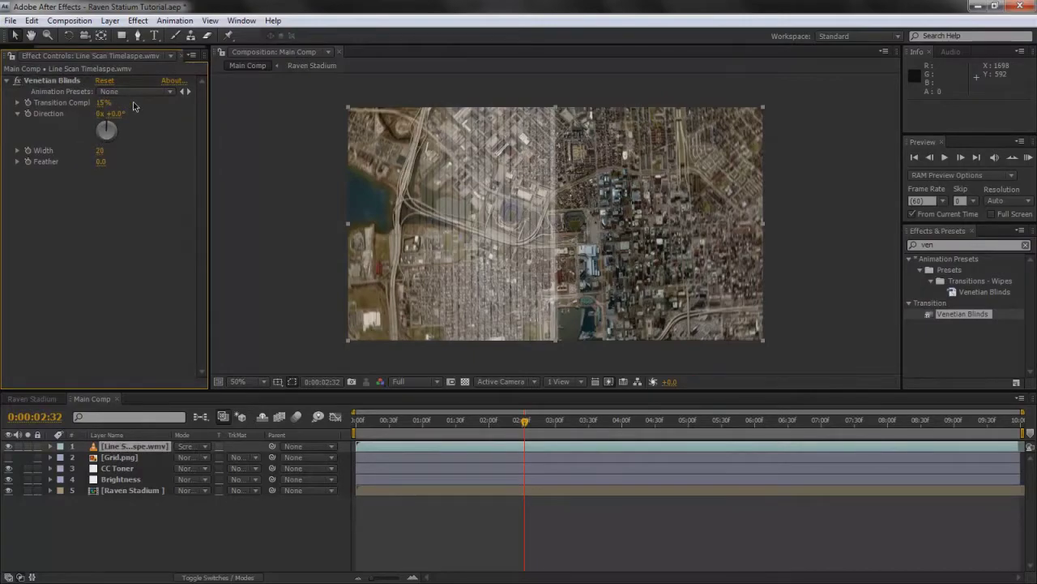
# - Set the Venetian Blinds direction to 90°, feather to 5.0 and width to 15
pyautogui.moveTo(111, 119); pyautogui.dragTo(141, 120)
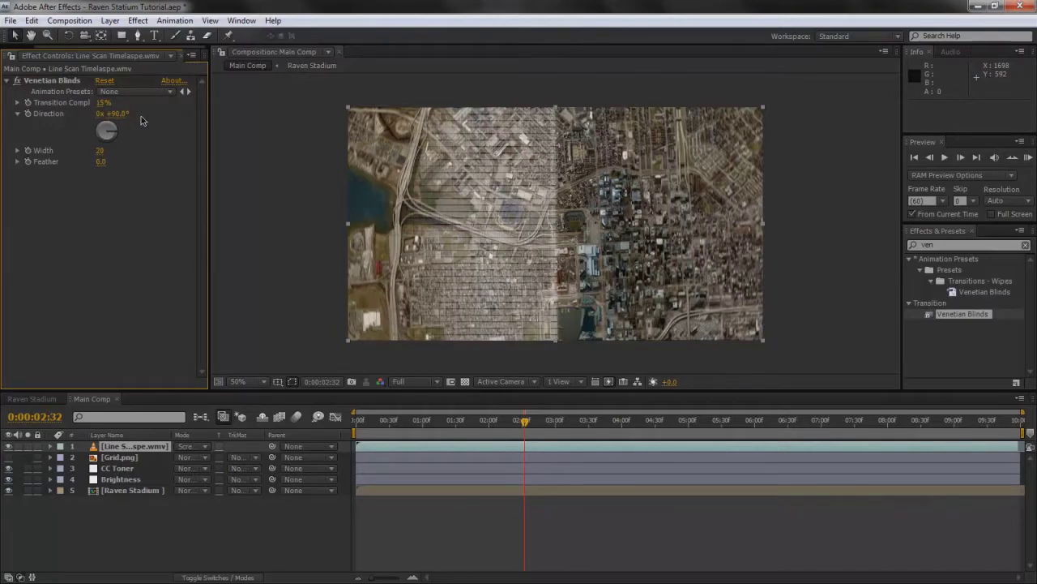
pyautogui.moveTo(100, 161); pyautogui.dragTo(143, 166)
pyautogui.click(98, 152)
pyautogui.moveTo(96, 154); pyautogui.dragTo(111, 160)
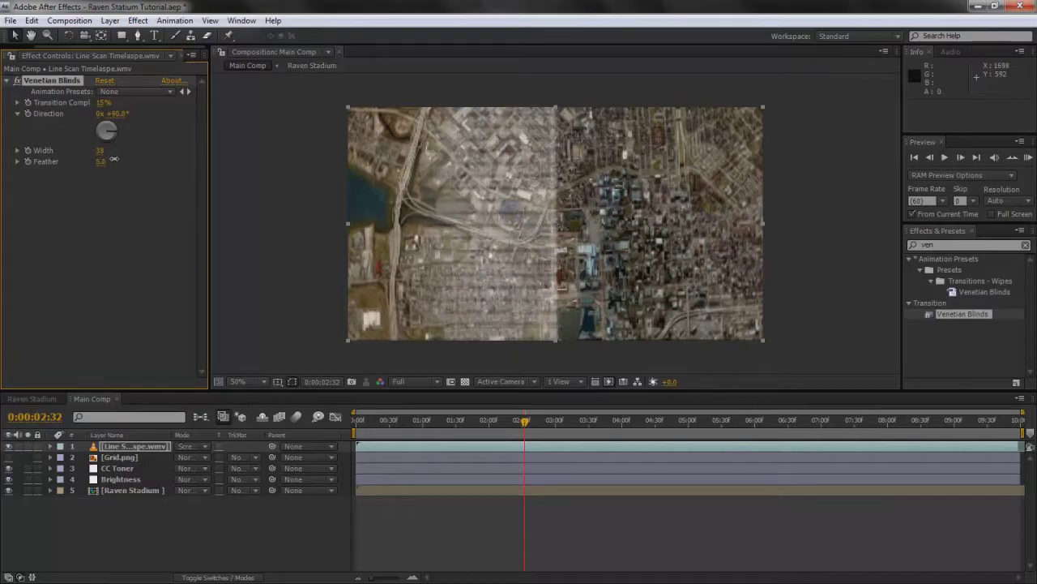
pyautogui.click(102, 152)
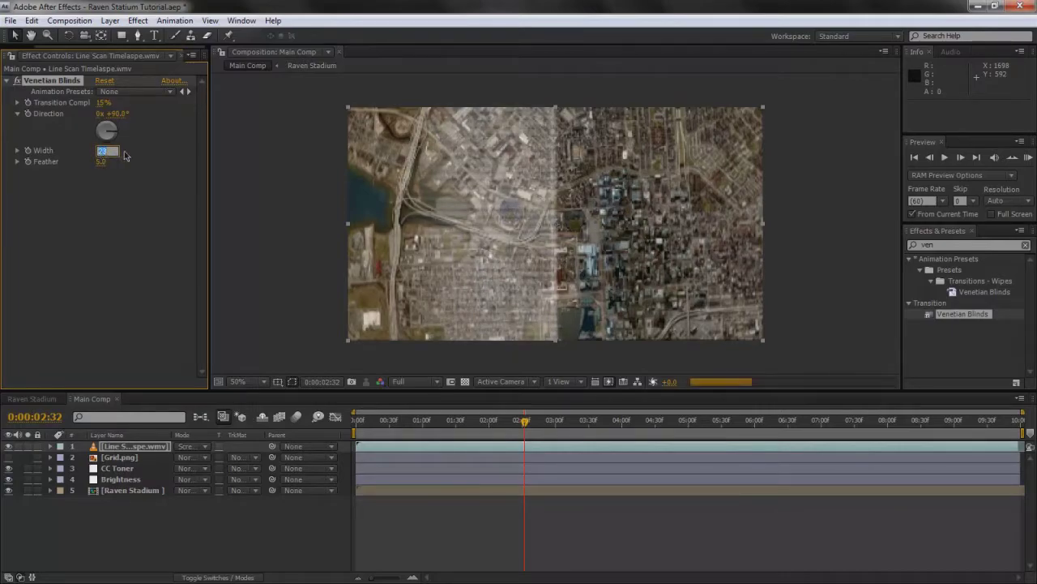
pyautogui.press('Return')
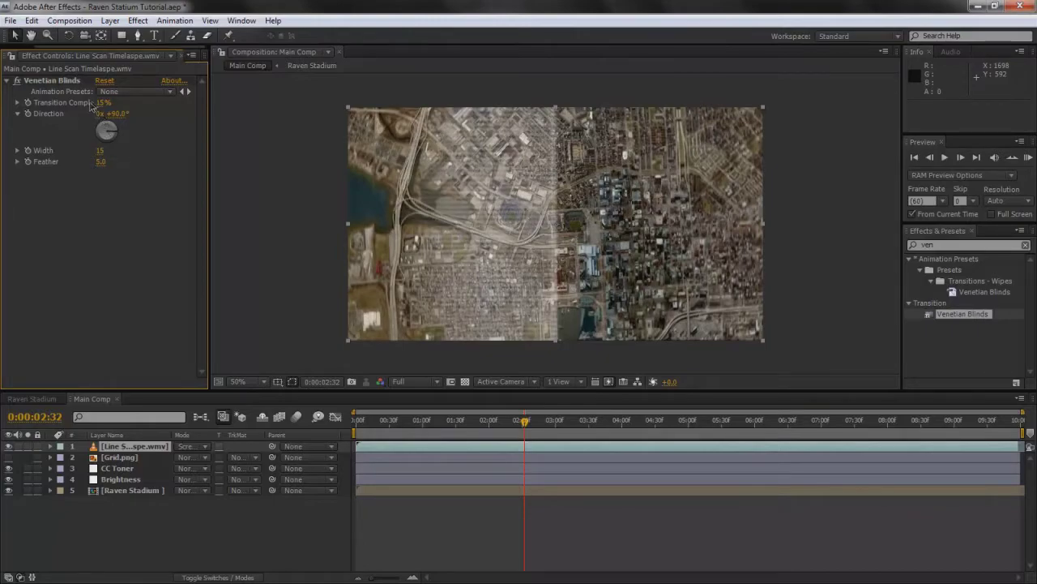
# - Try 28% transition completion, then return it to 15%
pyautogui.moveTo(102, 103); pyautogui.dragTo(116, 104)
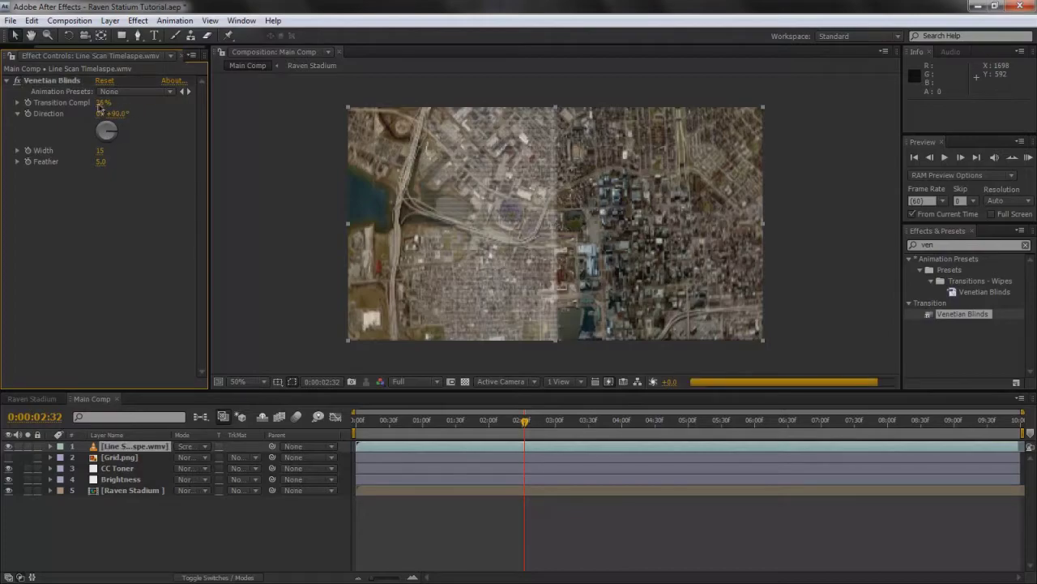
pyautogui.click(108, 103)
pyautogui.write('28')
pyautogui.press('Return')
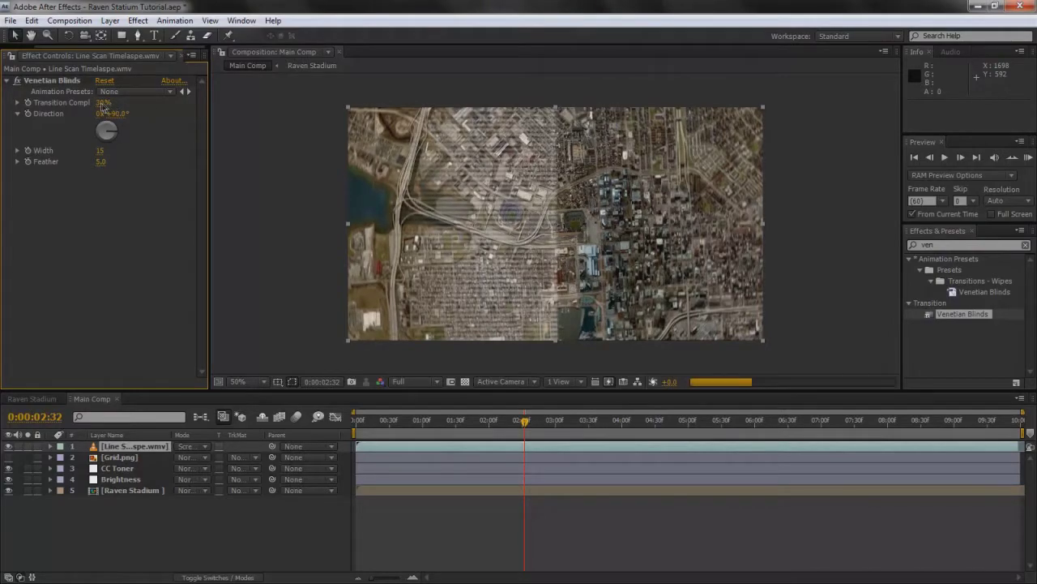
pyautogui.moveTo(99, 102); pyautogui.dragTo(127, 109)
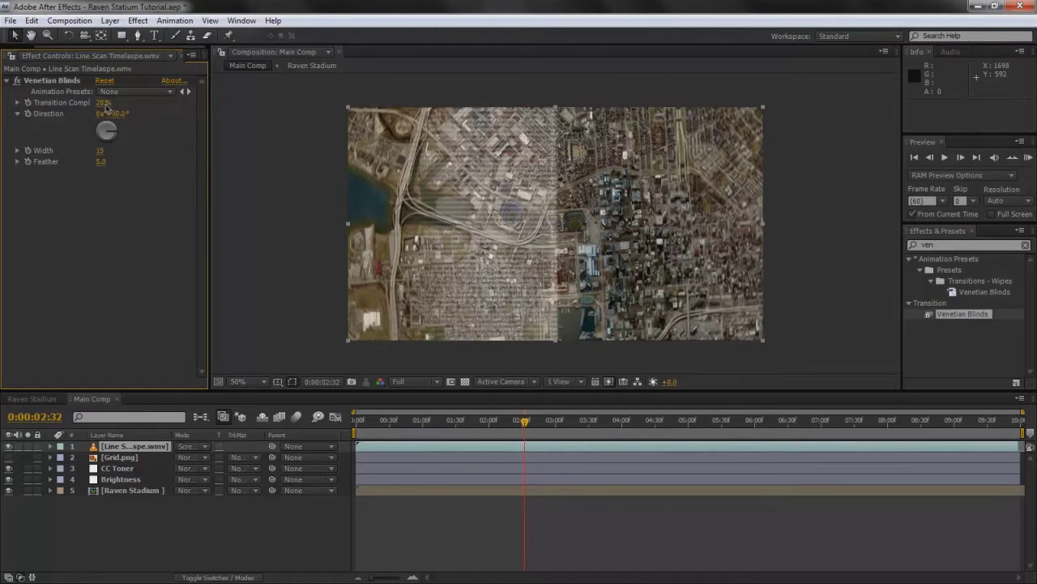
pyautogui.click(101, 103)
pyautogui.write('15')
pyautogui.press('Return')
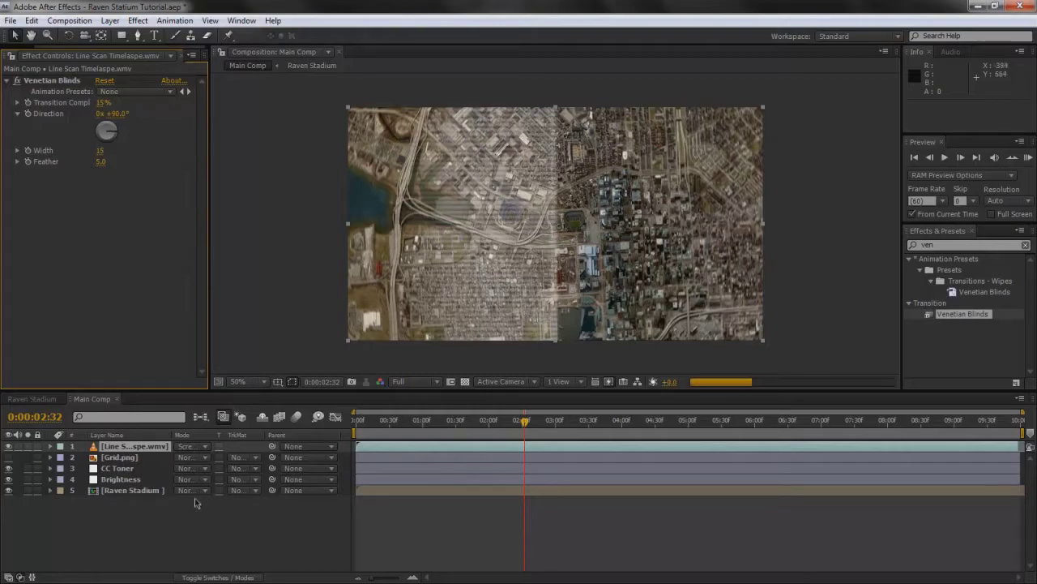
pyautogui.click(195, 451)
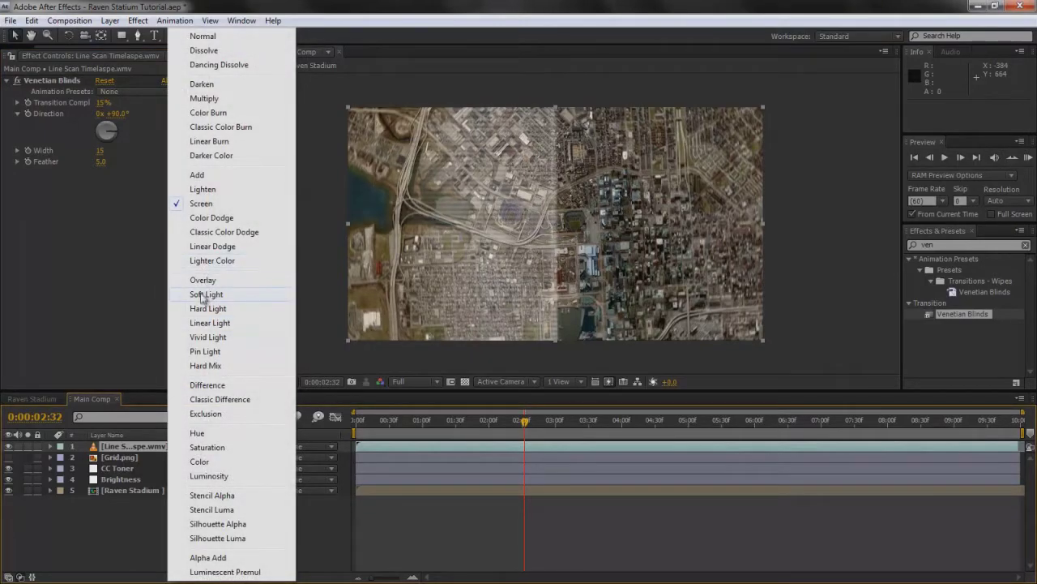
# - Try Soft Light on the line-scan layer, then set its blend mode back to Screen
pyautogui.click(202, 295)
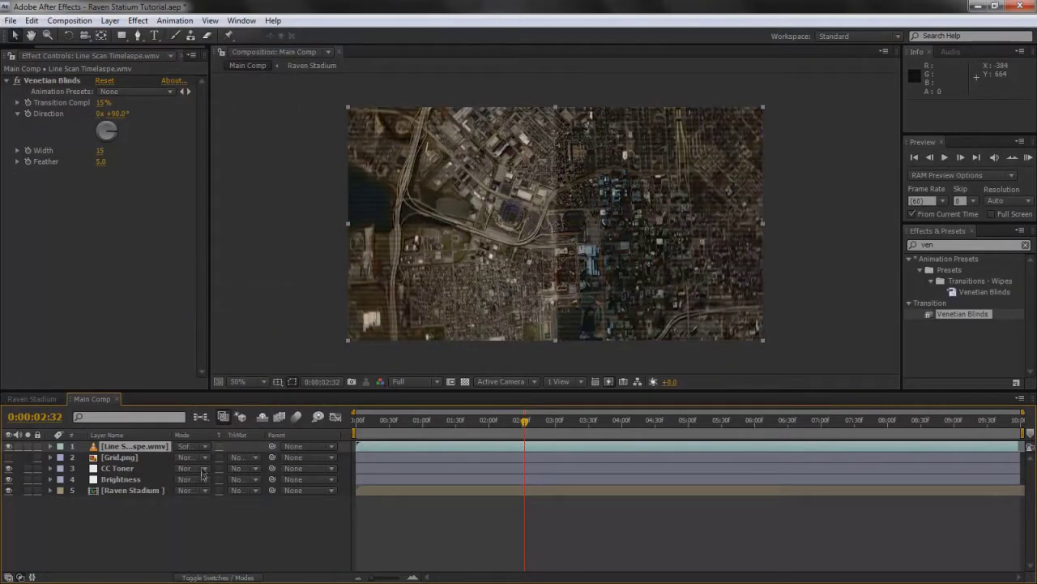
pyautogui.click(200, 452)
pyautogui.click(194, 202)
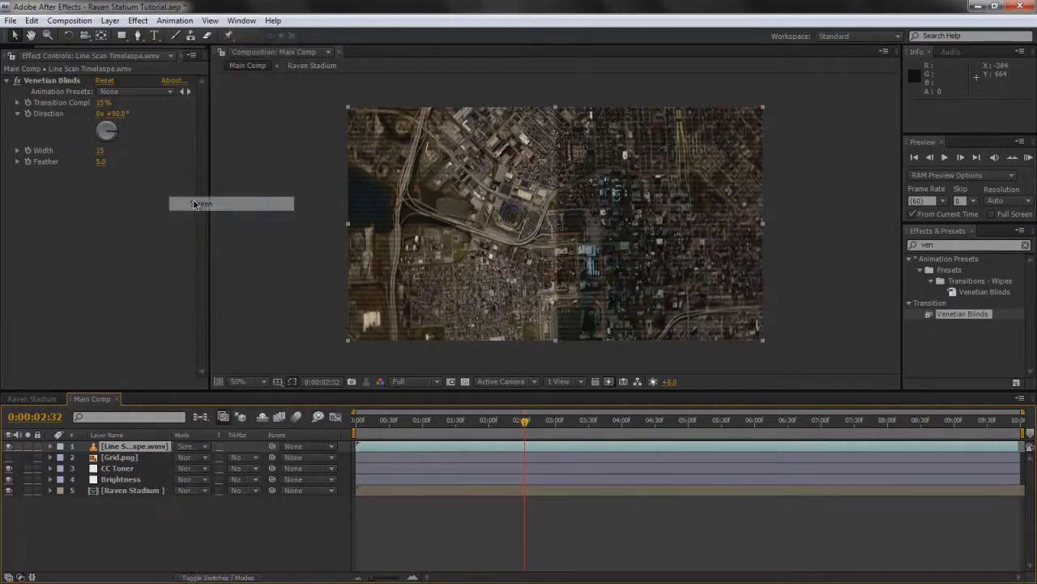
# - Search for 'cc ton' and apply CC Toner to the line-scan layer
pyautogui.click(956, 245)
pyautogui.press('BackSpace')
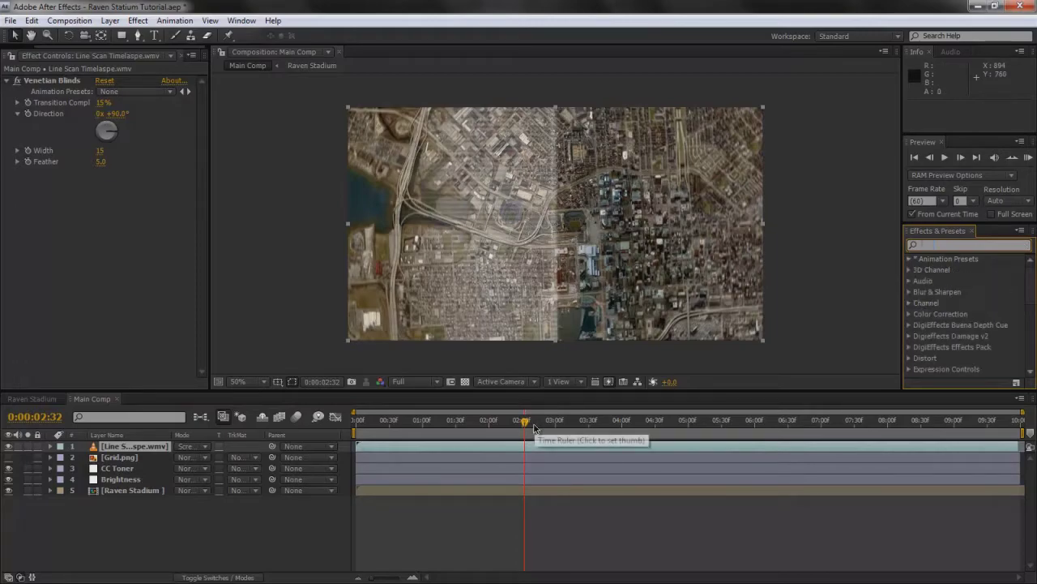
pyautogui.write('cc toner')
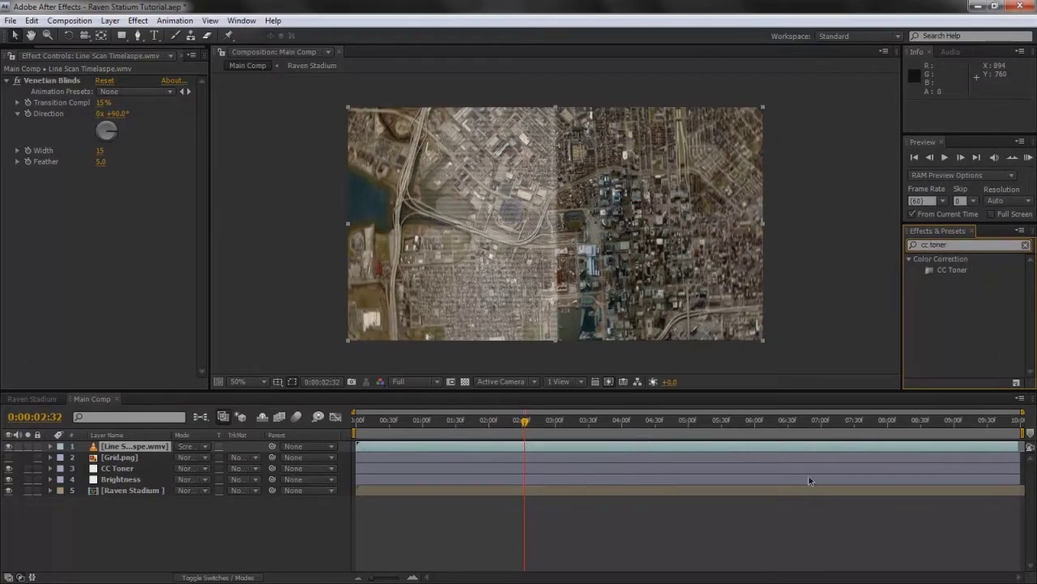
pyautogui.moveTo(950, 270); pyautogui.dragTo(148, 450)
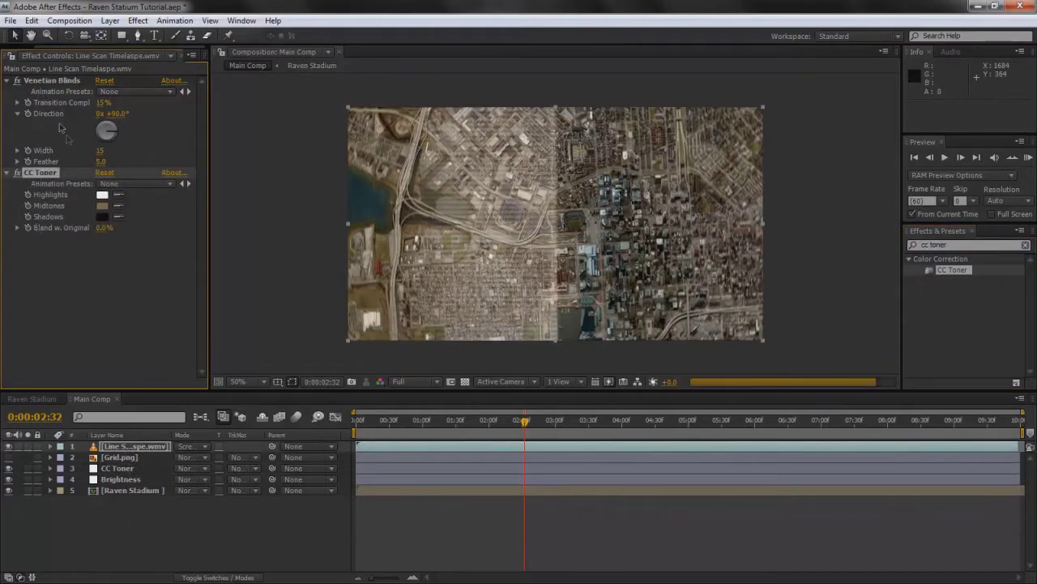
# - Set CC Toner midtones to pure red FF0000 and Blend w. Original to 20%
pyautogui.click(102, 208)
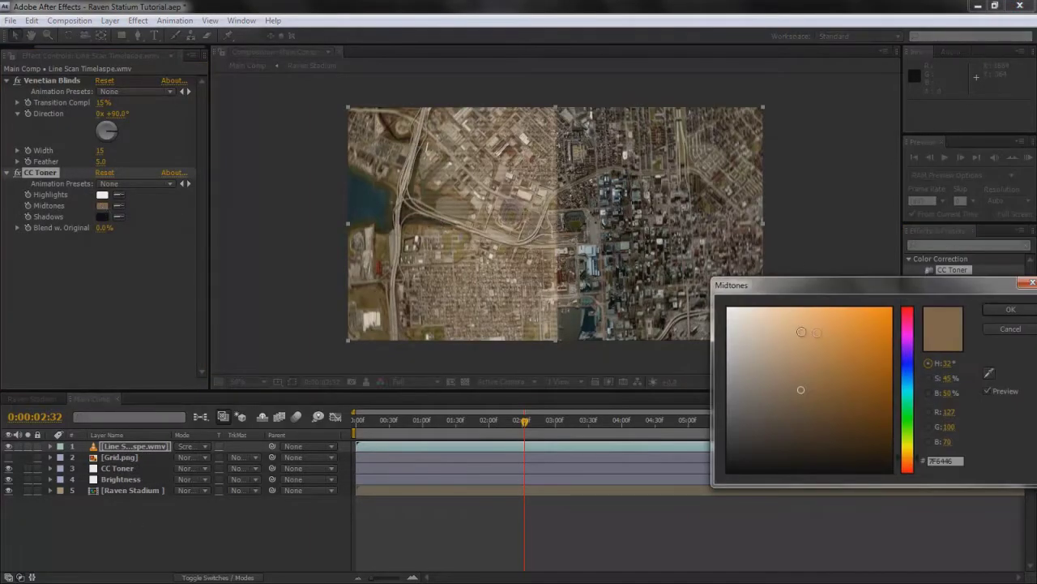
pyautogui.moveTo(823, 335); pyautogui.dragTo(906, 263)
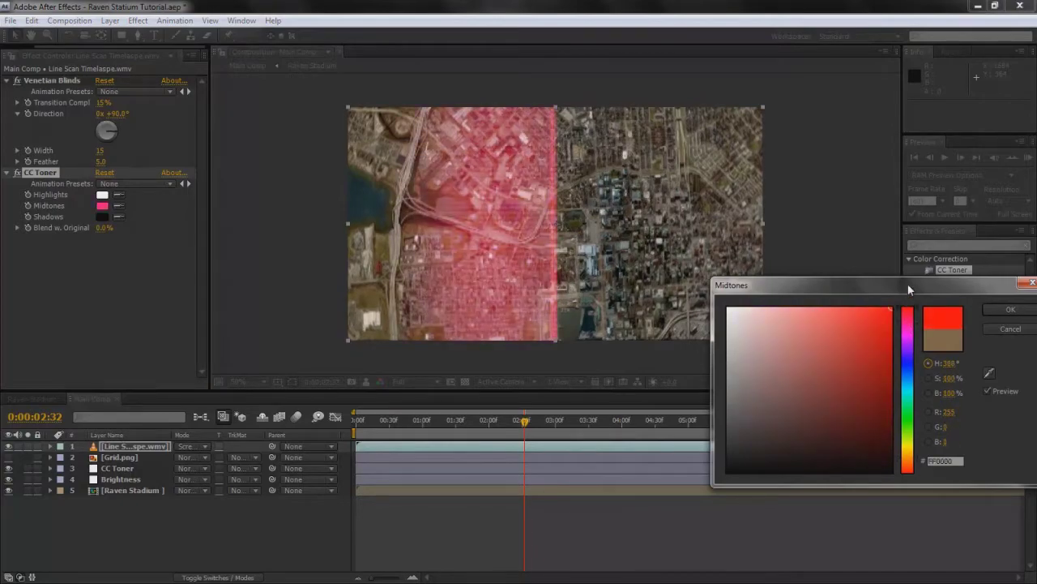
pyautogui.click(1012, 311)
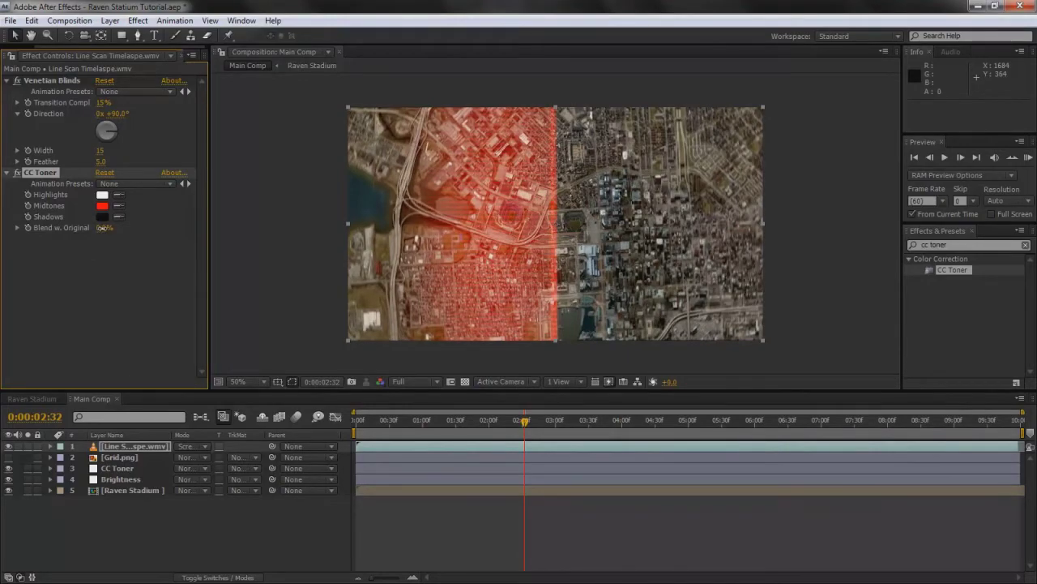
pyautogui.moveTo(102, 228); pyautogui.dragTo(124, 228)
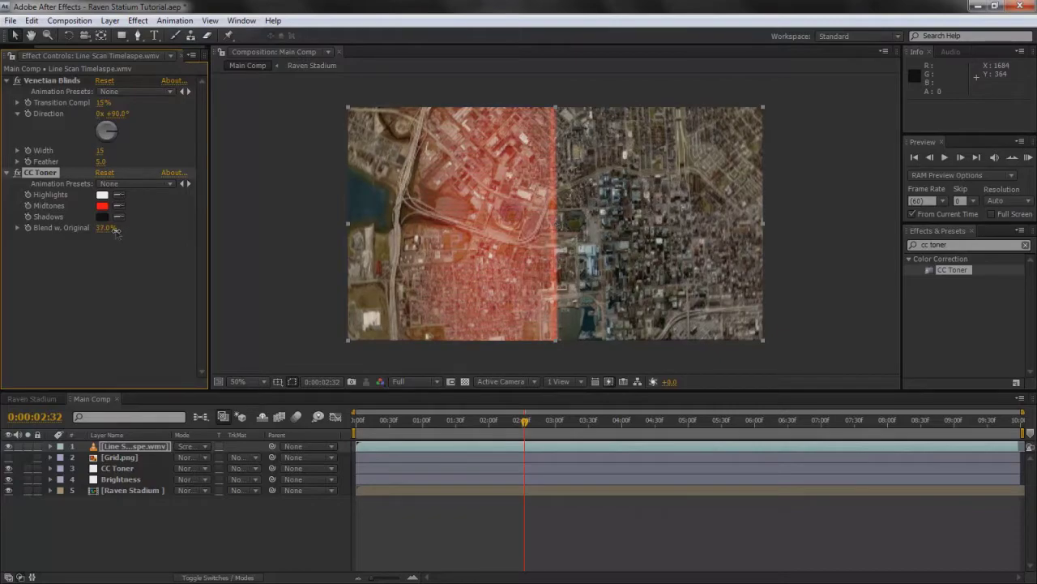
pyautogui.click(104, 228)
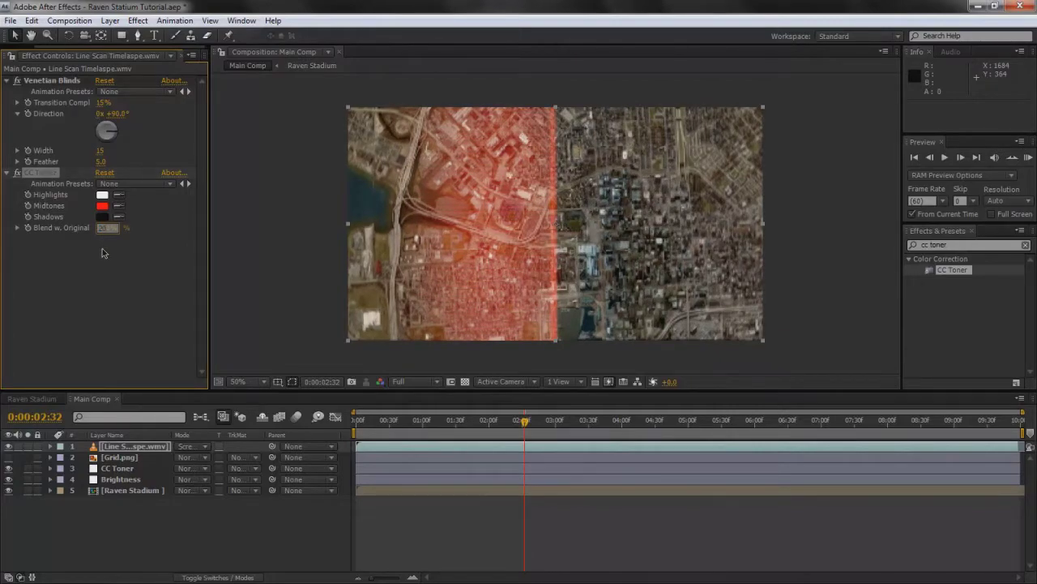
pyautogui.write('20')
pyautogui.press('Return')
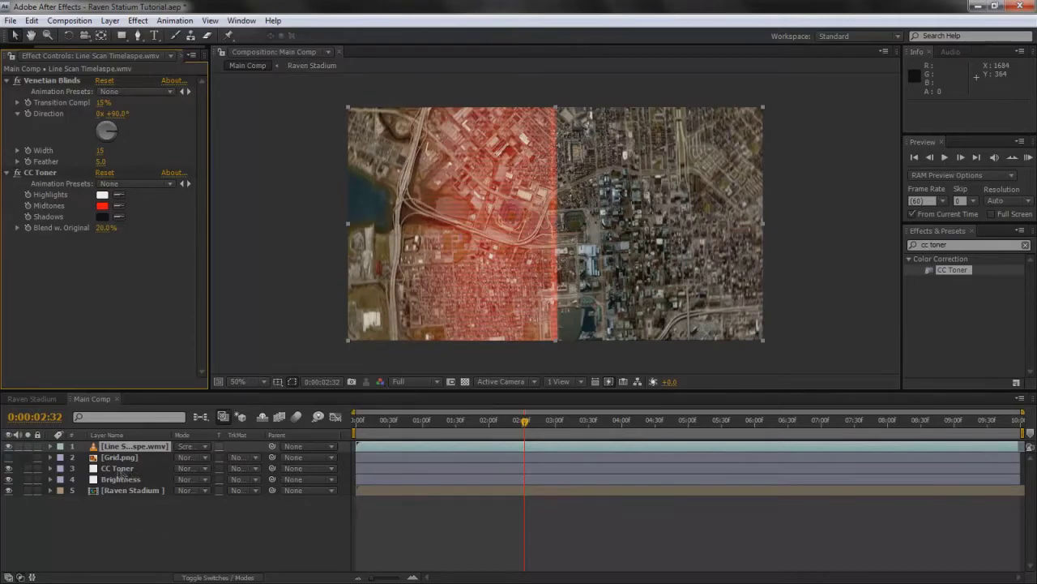
# - Keyframe the line-scan layer's opacity and raise it to 100%
pyautogui.click(123, 450)
pyautogui.press('t')
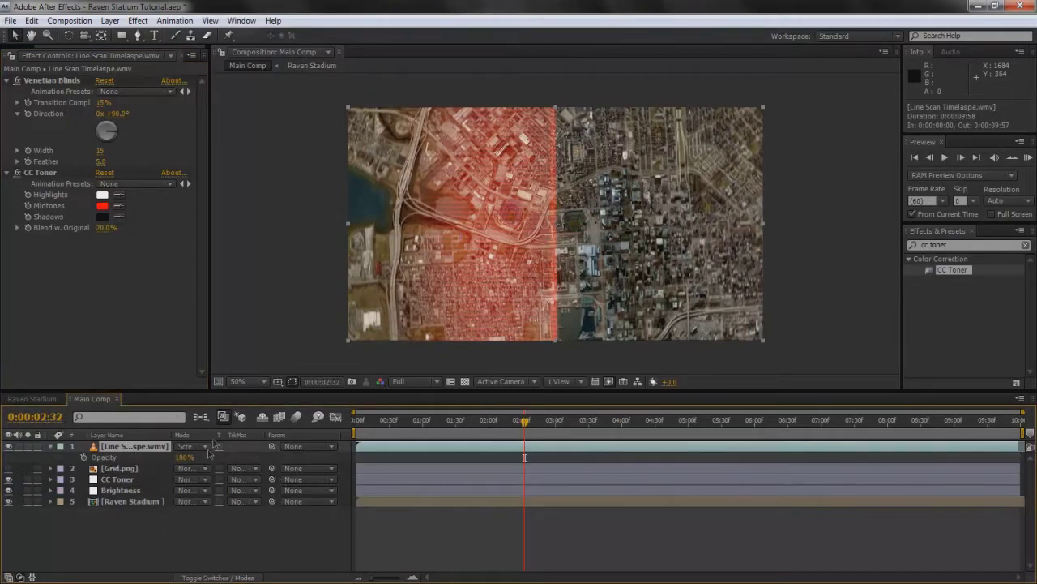
pyautogui.moveTo(187, 457); pyautogui.dragTo(173, 459)
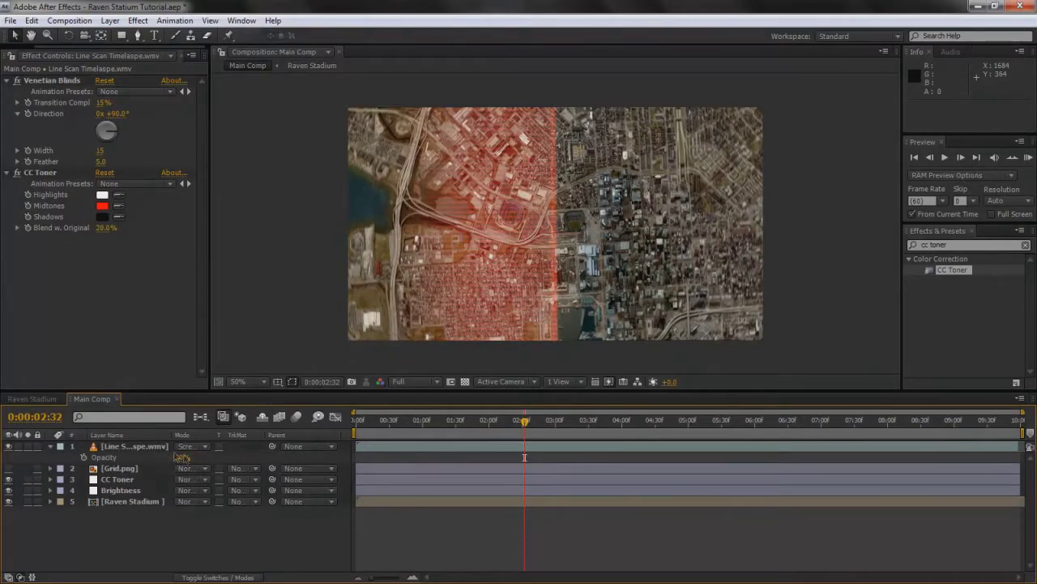
pyautogui.hotkey('alt', 'shift', 't')
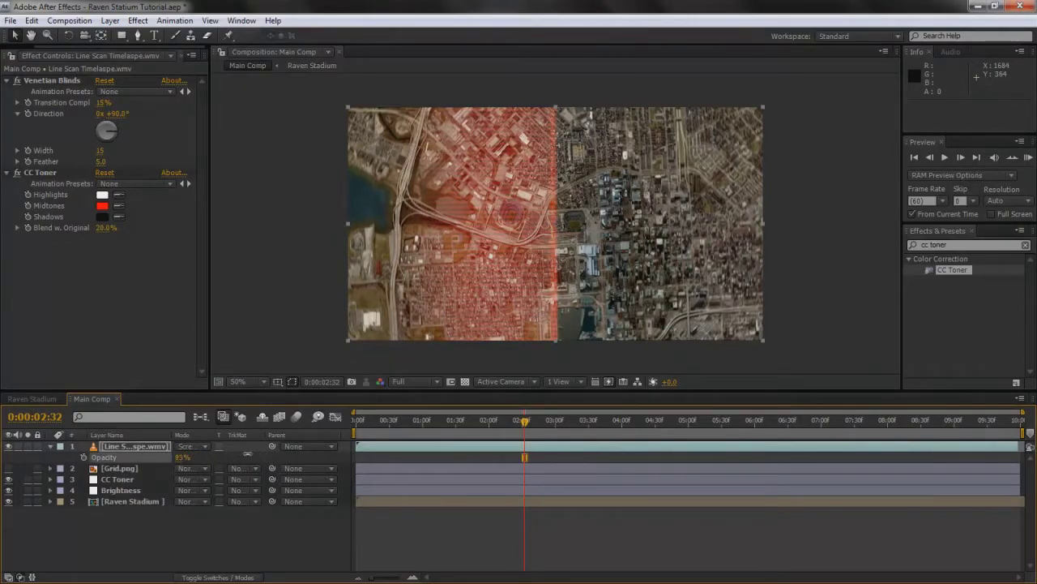
pyautogui.moveTo(247, 454); pyautogui.dragTo(301, 454)
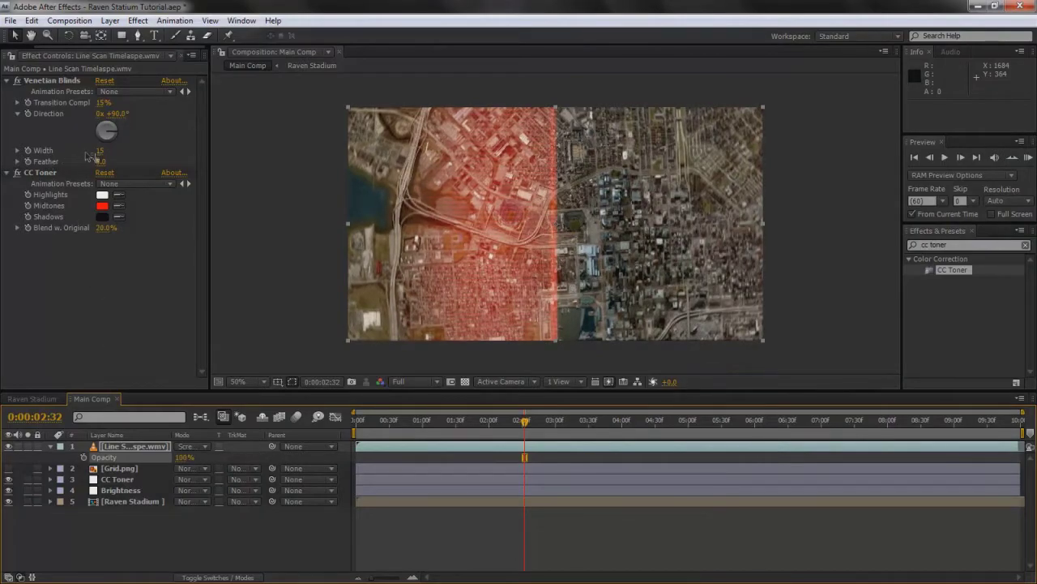
# - Collapse the Venetian Blinds and CC Toner effects in Effect Controls
pyautogui.click(102, 167)
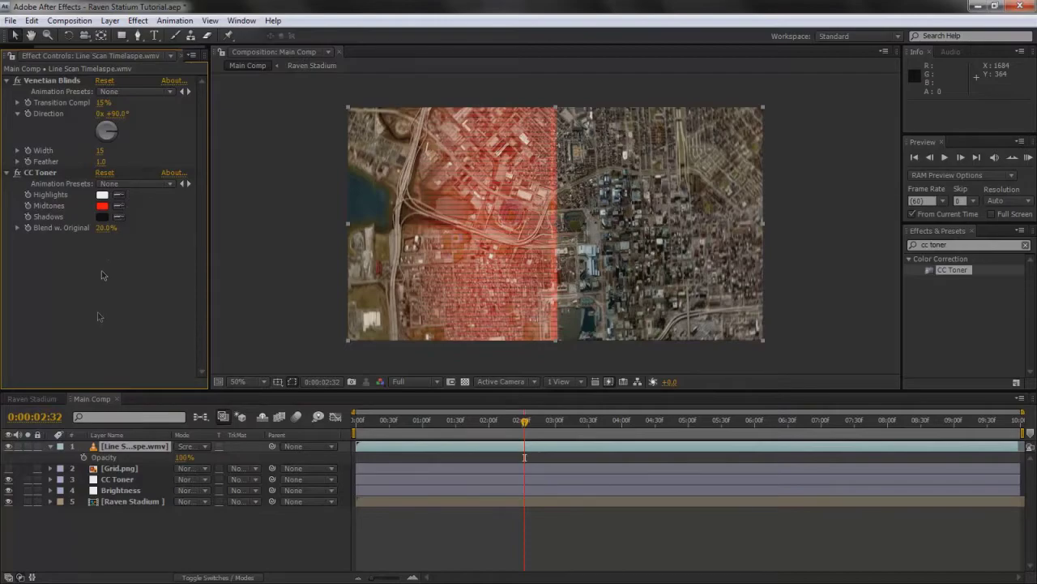
pyautogui.click(6, 81)
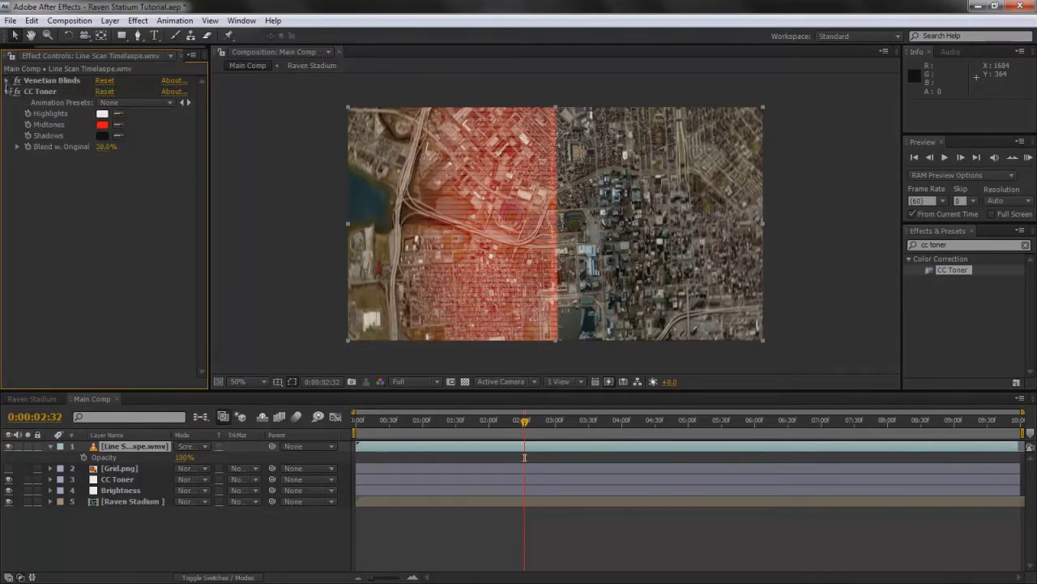
pyautogui.click(7, 91)
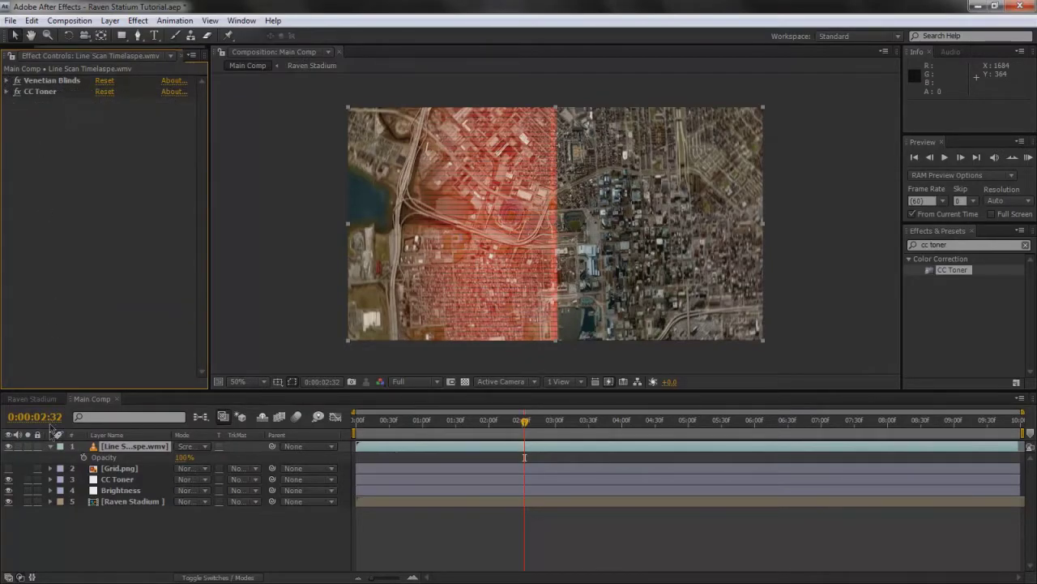
# - Make Grid.png visible and set its blend mode to Soft Light after trying Screen
pyautogui.click(49, 446)
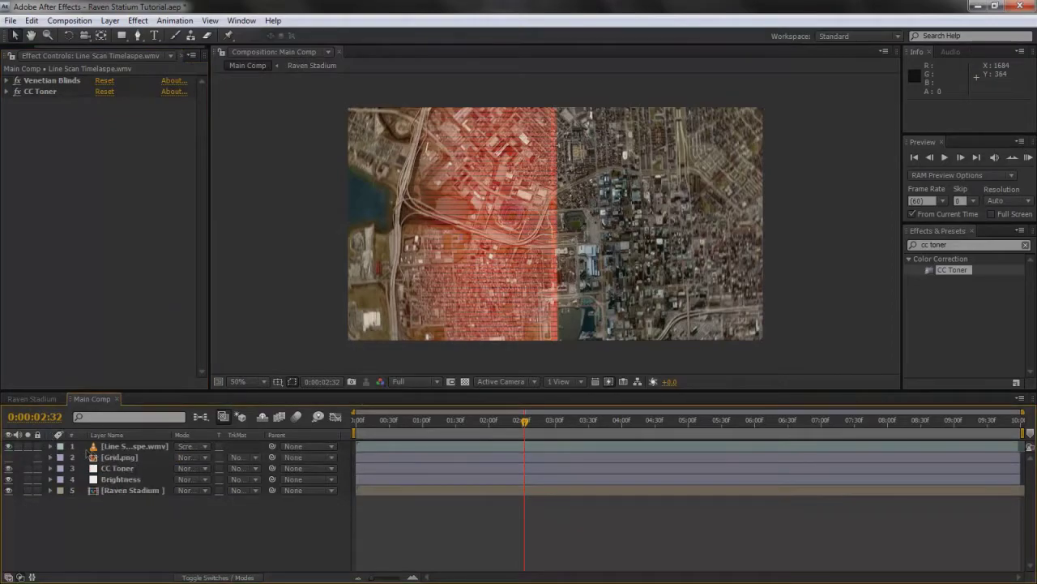
pyautogui.click(109, 457)
pyautogui.click(8, 458)
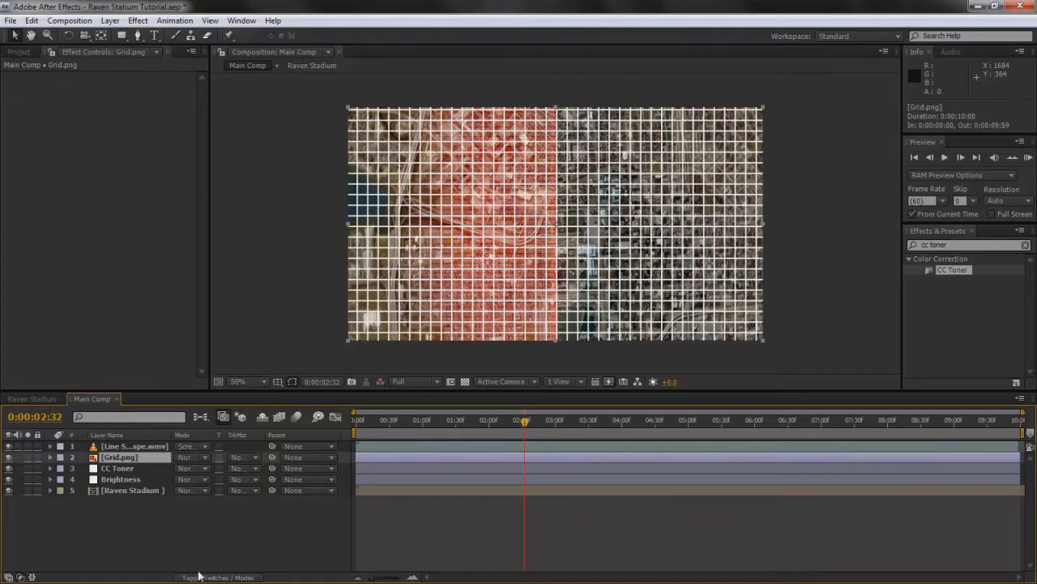
pyautogui.click(186, 458)
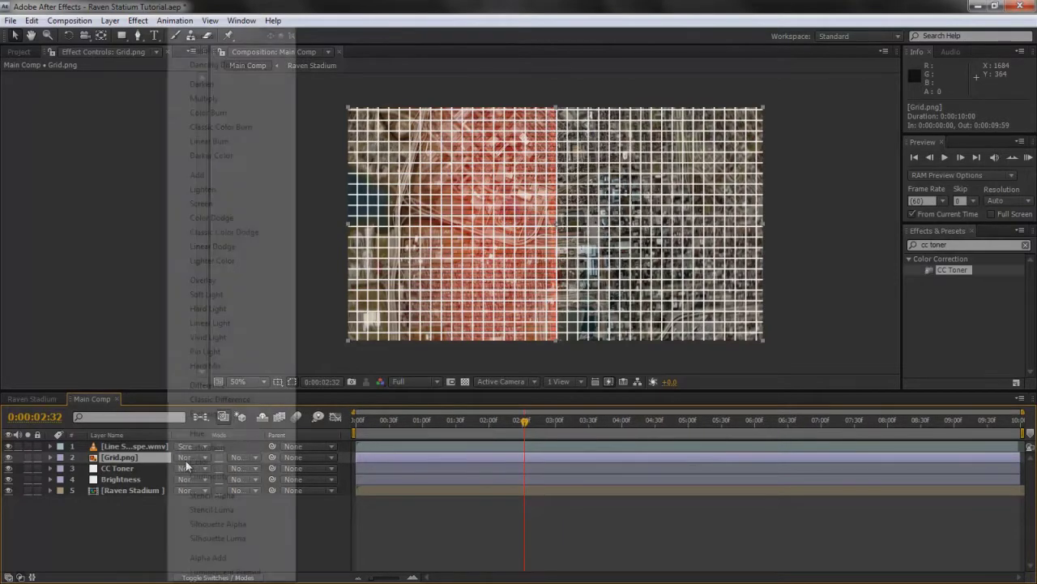
pyautogui.click(195, 201)
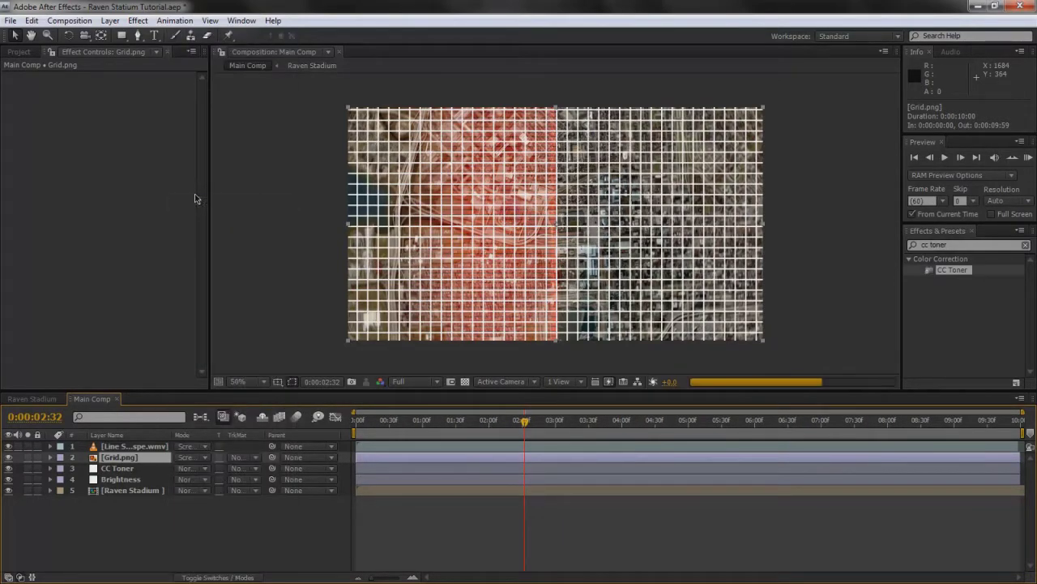
pyautogui.click(179, 458)
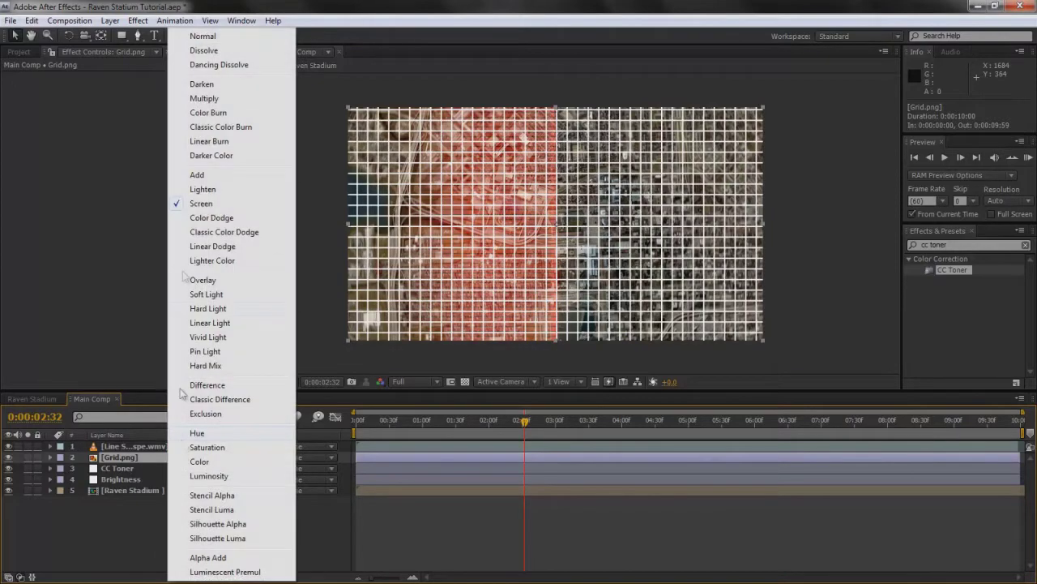
pyautogui.click(201, 292)
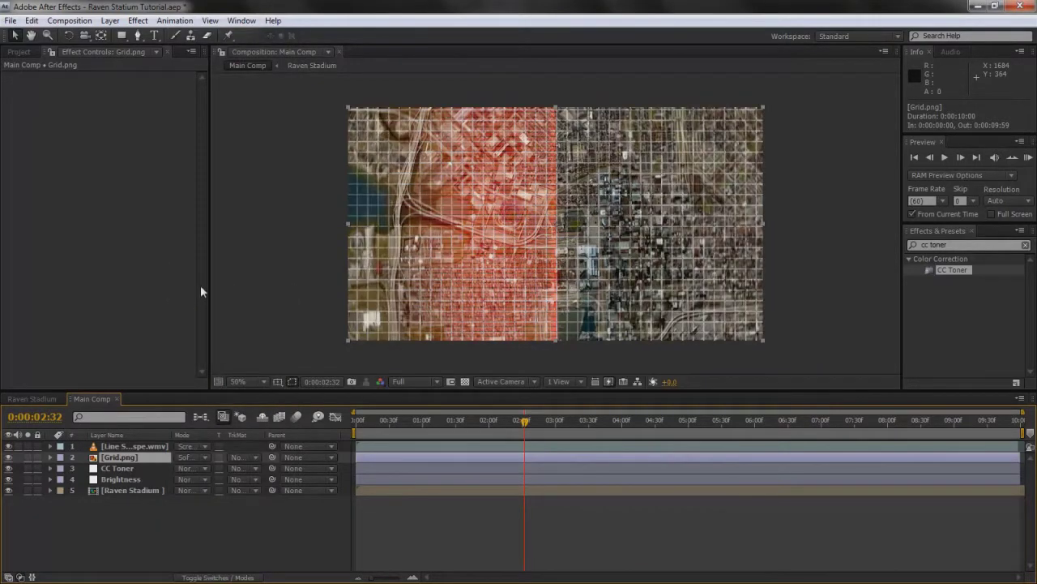
# - Set Grid.png opacity to 30%, fold the layer, and move the time to 0:00:01:00
pyautogui.press('t')
pyautogui.click(186, 468)
pyautogui.write('50')
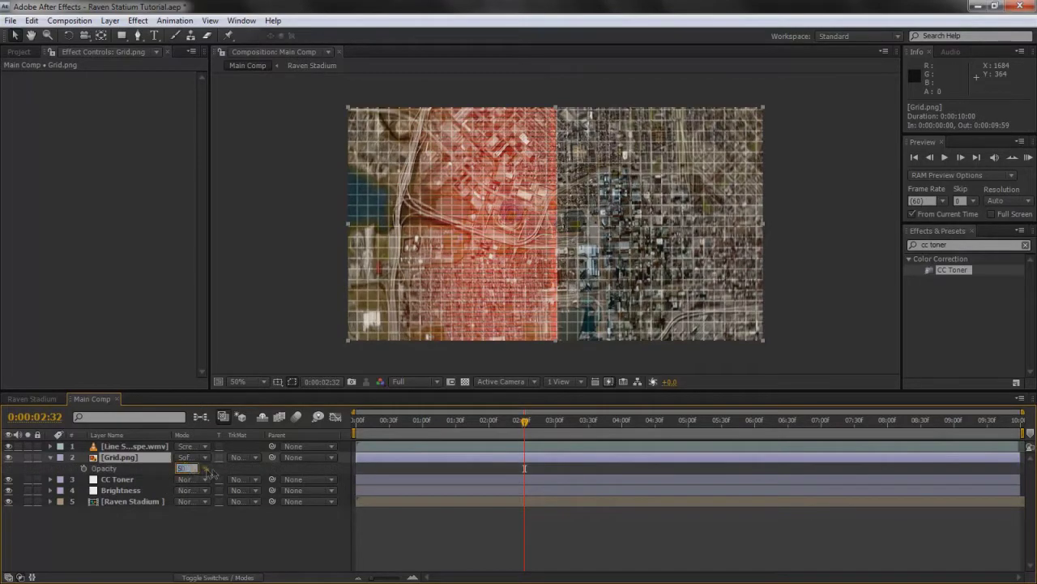
pyautogui.press('Return')
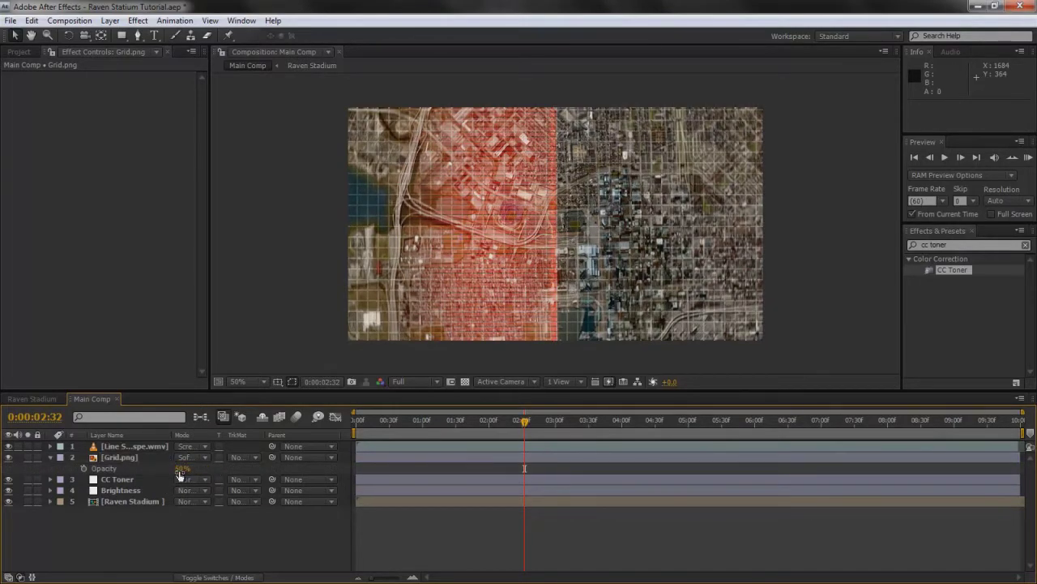
pyautogui.click(181, 469)
pyautogui.write('30')
pyautogui.press('Return')
pyautogui.click(186, 469)
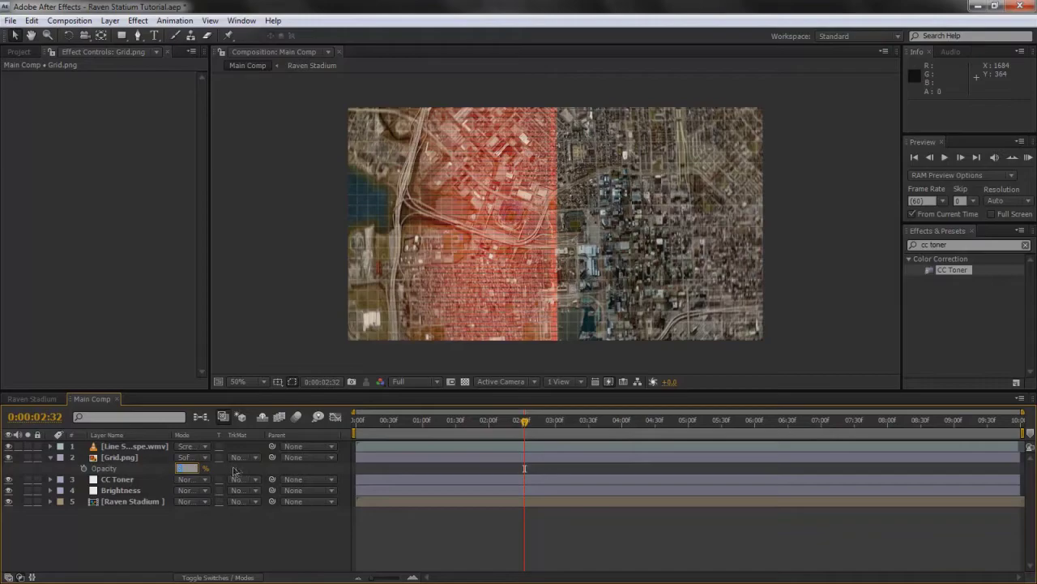
pyautogui.click(127, 459)
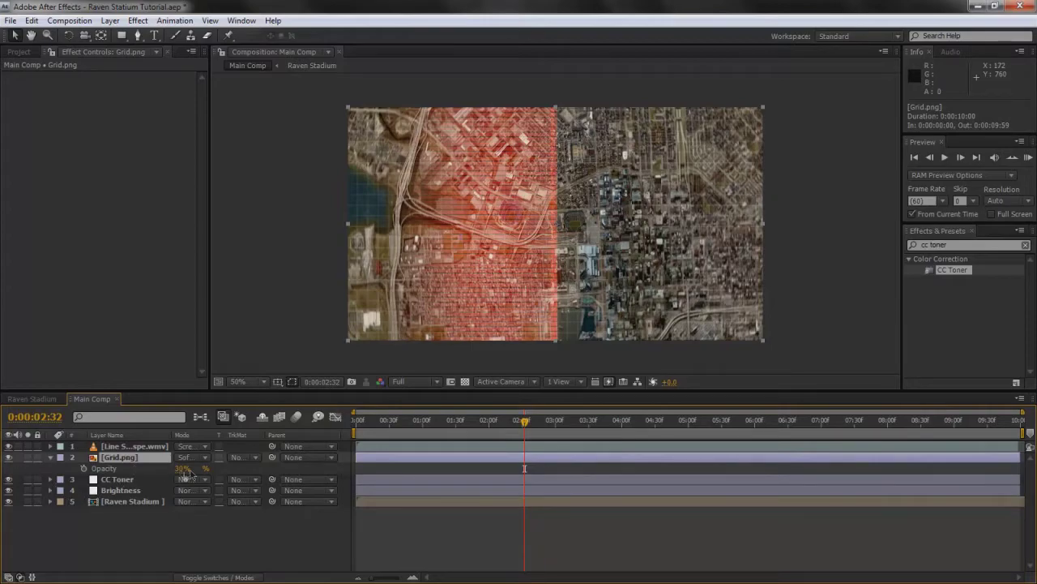
pyautogui.click(51, 458)
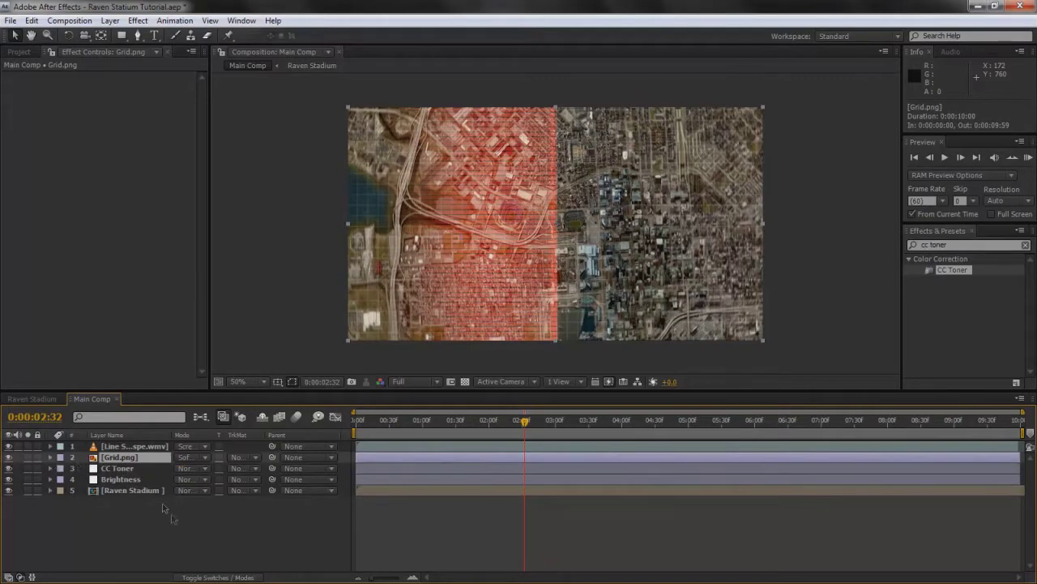
pyautogui.click(173, 536)
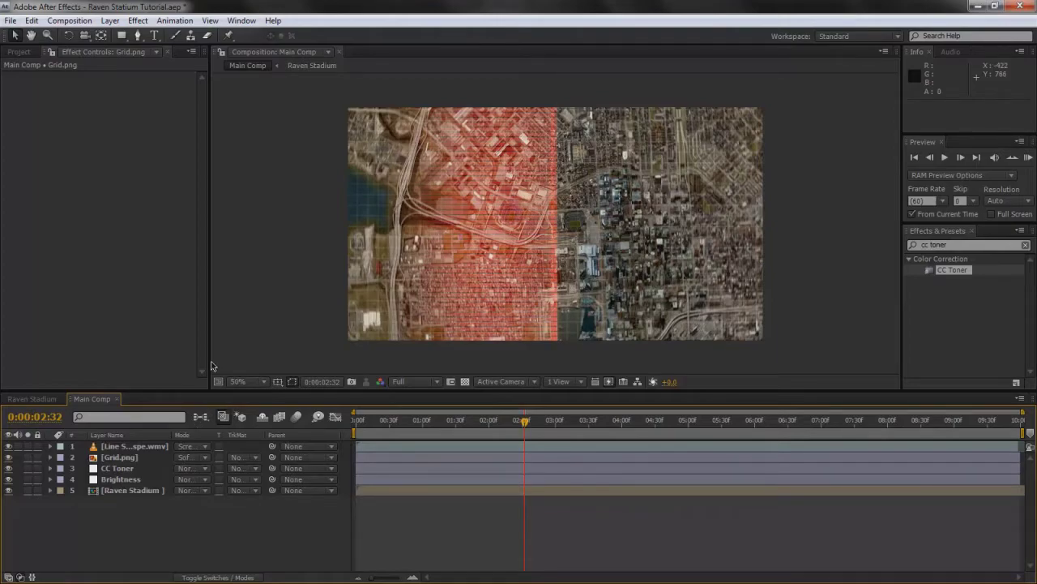
pyautogui.click(422, 420)
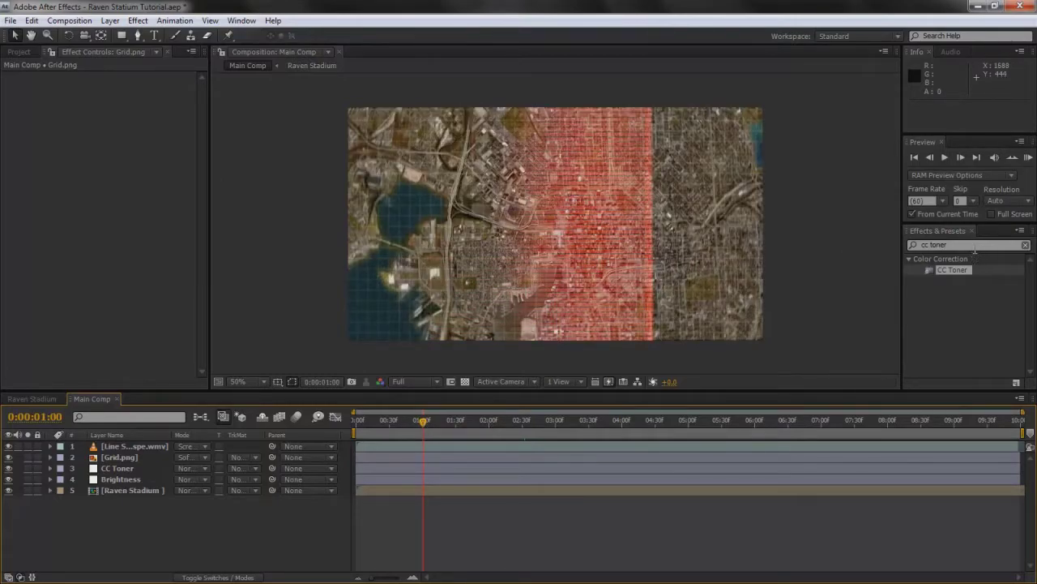
# - Search the effects library for 'cc sphe' and browse the Effect menu categories
pyautogui.click(919, 246)
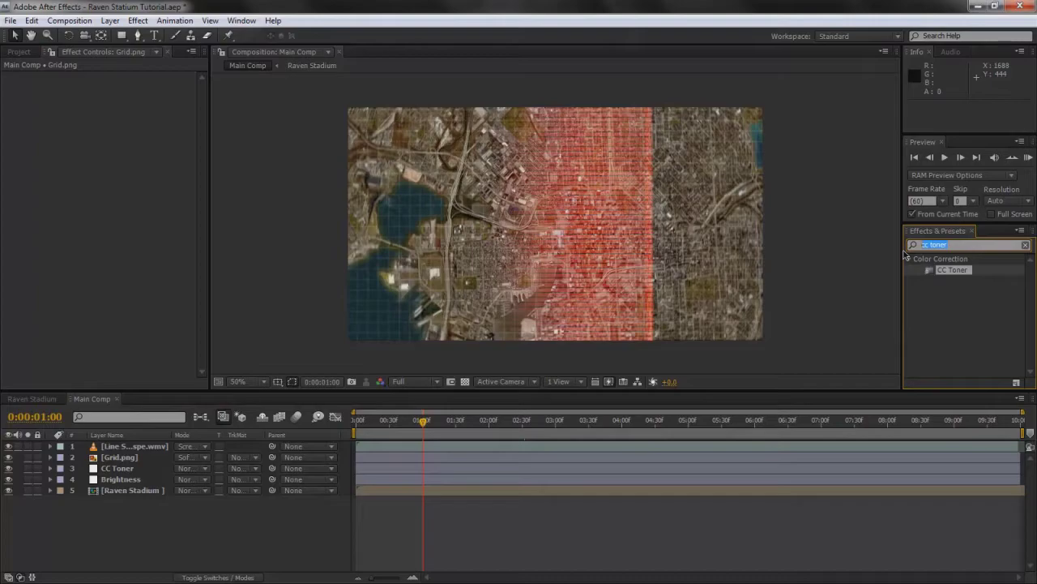
pyautogui.write('cc sphere')
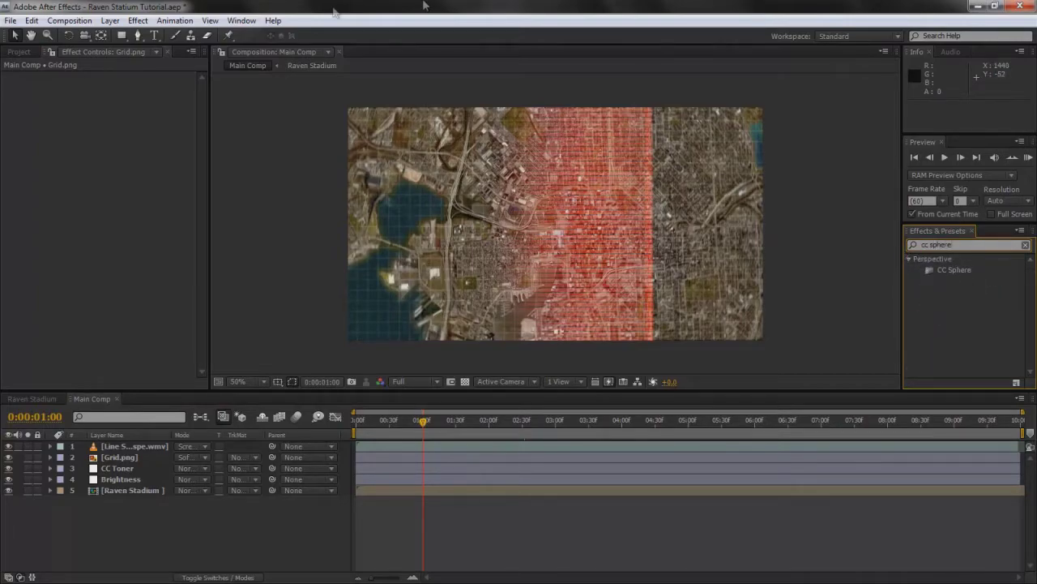
pyautogui.click(135, 22)
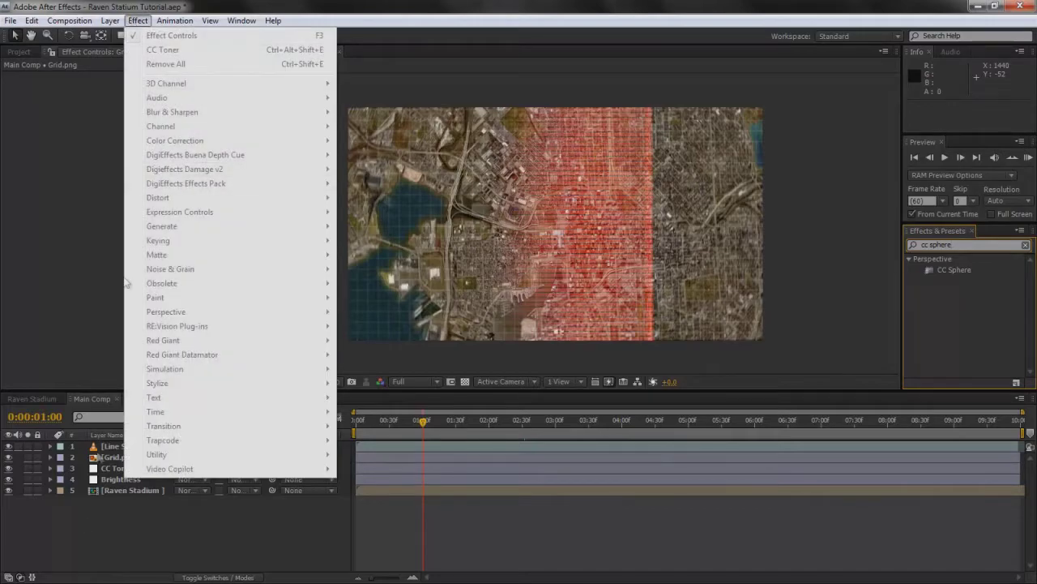
pyautogui.click(126, 282)
pyautogui.click(121, 446)
pyautogui.click(137, 21)
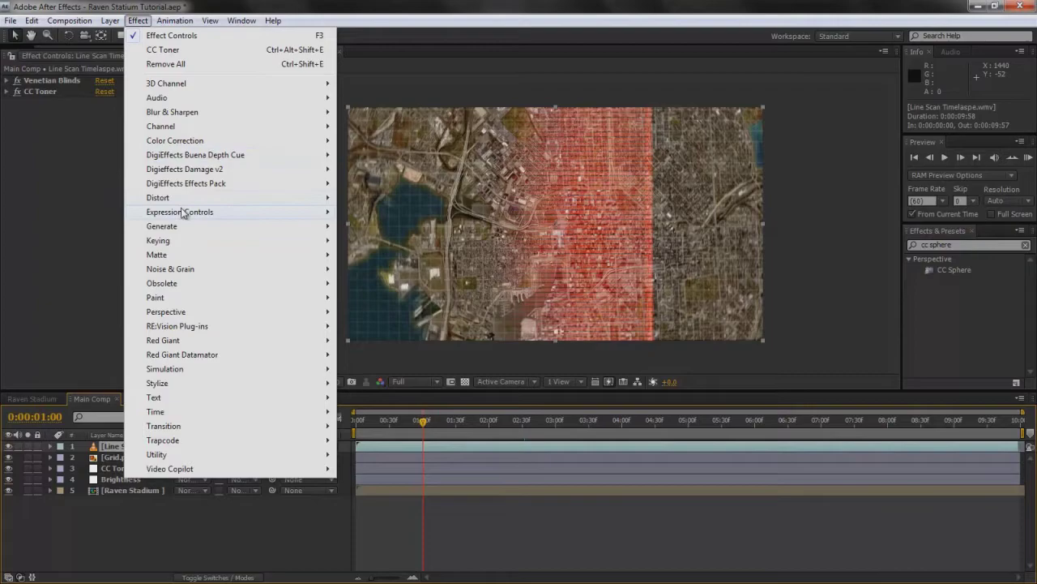
pyautogui.moveTo(185, 199)
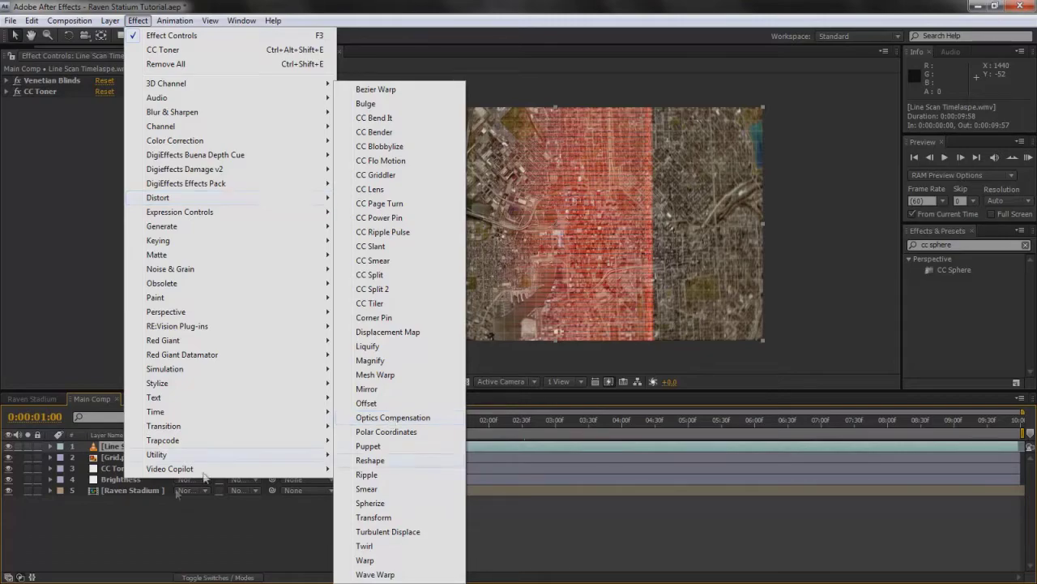
pyautogui.press('Escape')
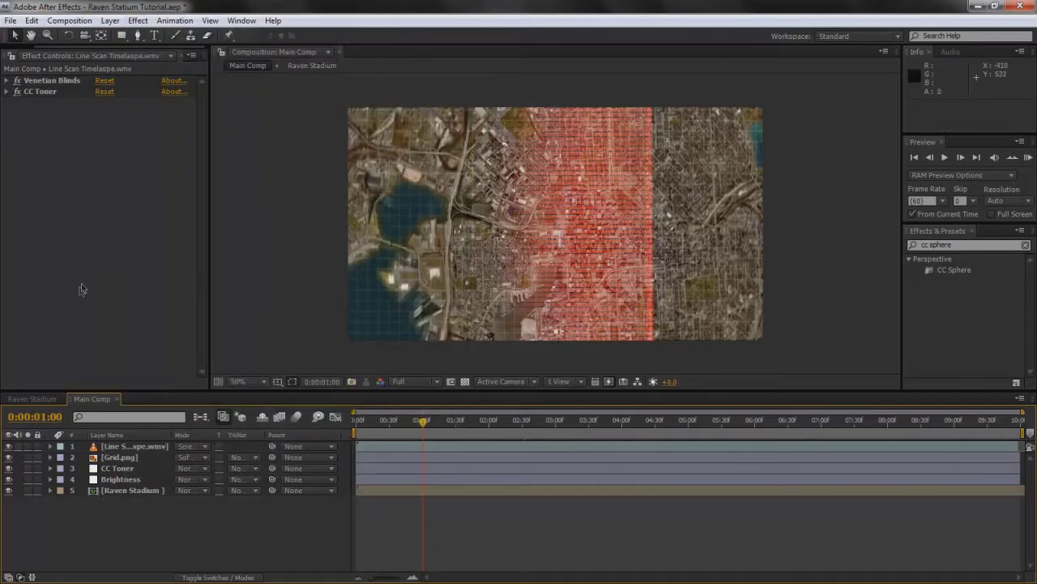
# - Browse Effect > Distort for the Line Scan Timelapse layer without applying anything
pyautogui.click(138, 20)
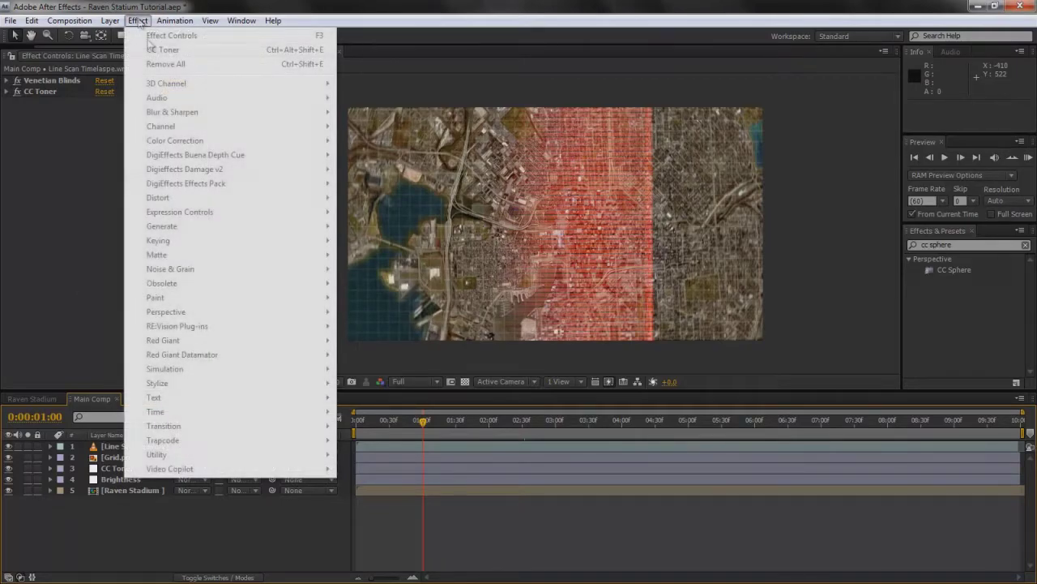
pyautogui.click(71, 494)
pyautogui.click(114, 446)
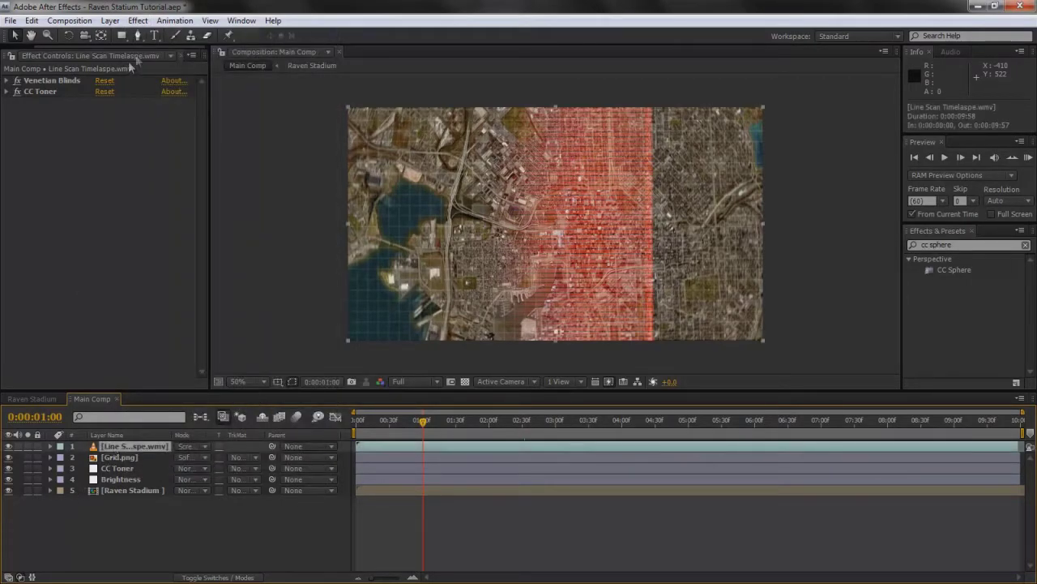
pyautogui.click(137, 21)
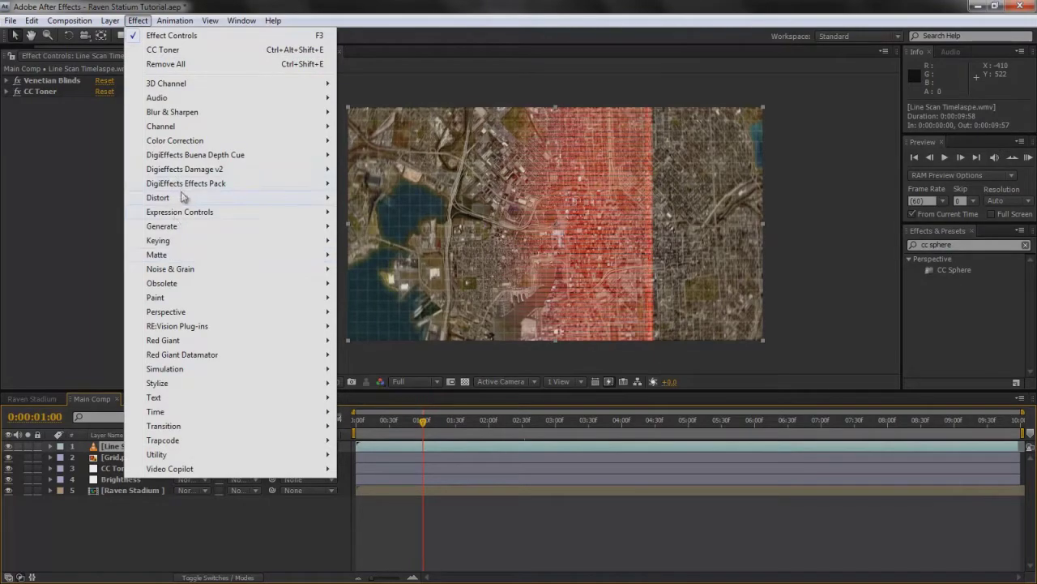
pyautogui.moveTo(239, 197)
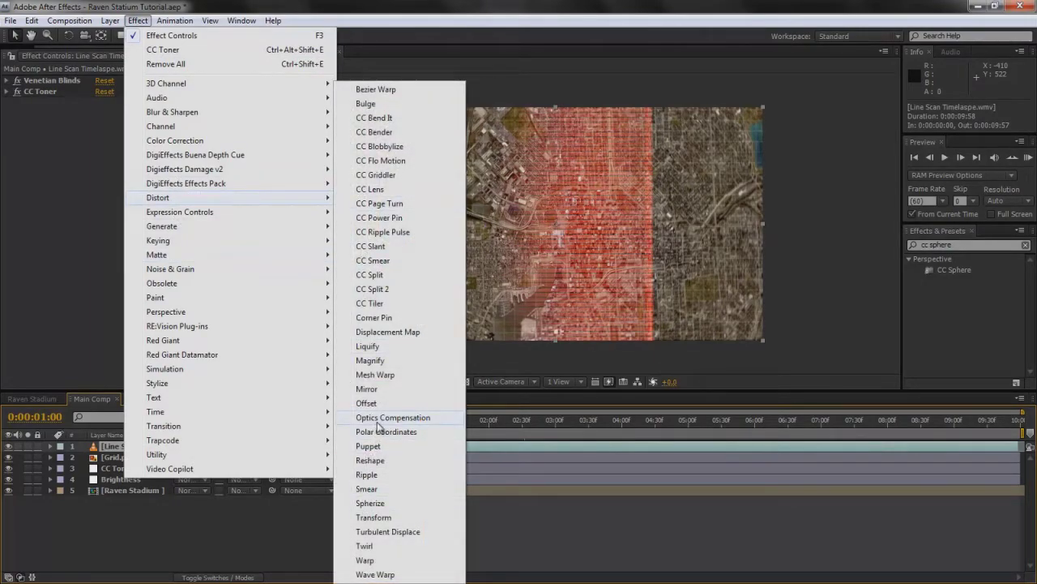
pyautogui.click(44, 516)
pyautogui.click(111, 21)
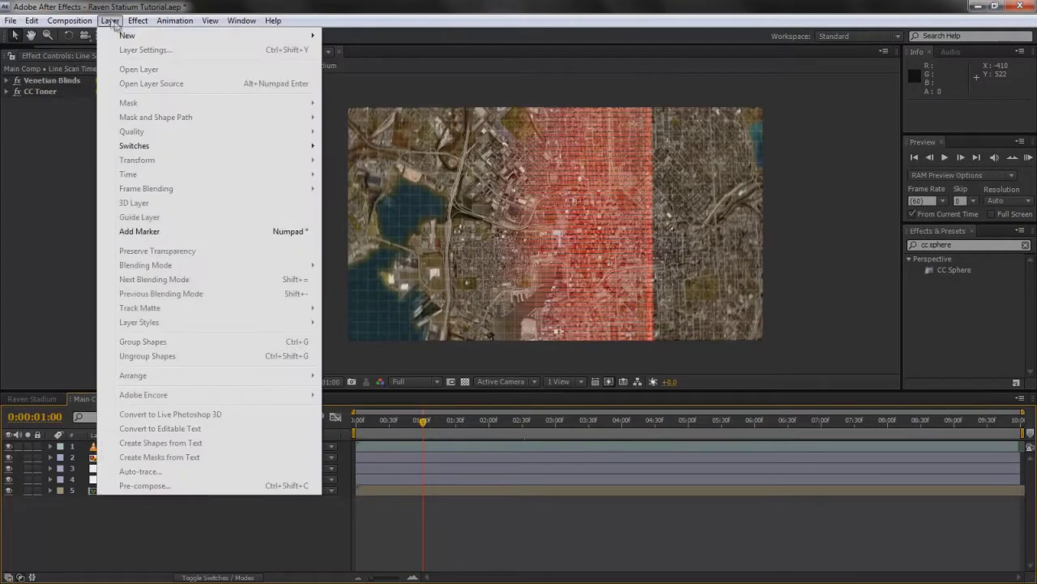
# - Add a new adjustment layer on top and apply CC Sphere to it
pyautogui.moveTo(162, 36)
pyautogui.click(394, 122)
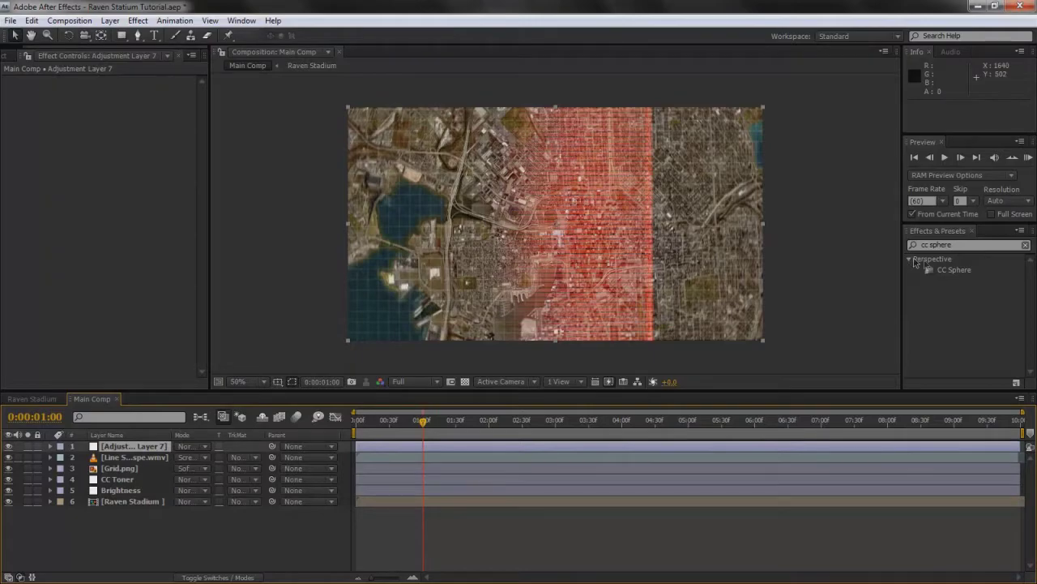
pyautogui.moveTo(954, 270); pyautogui.dragTo(142, 449)
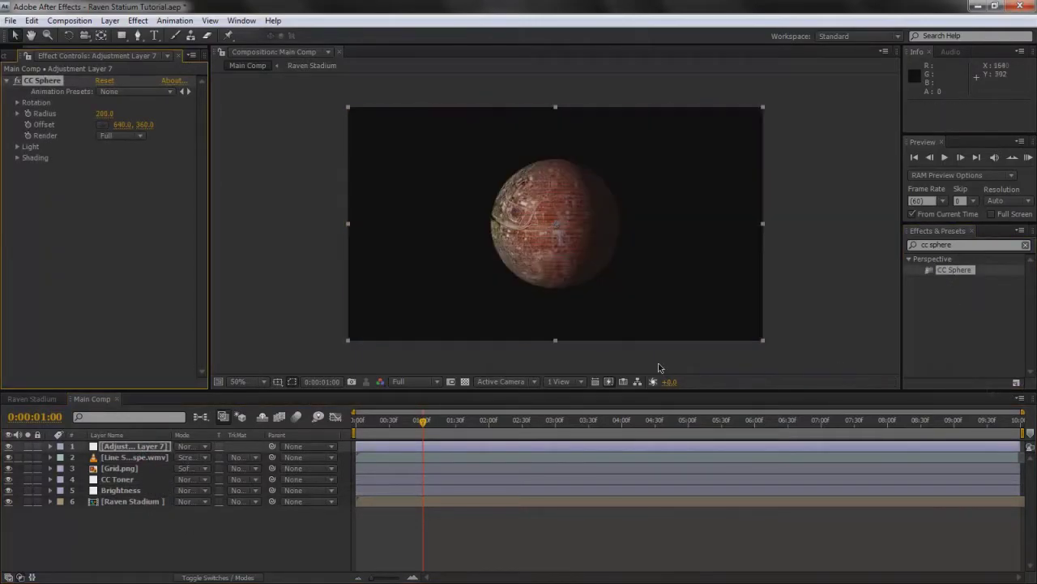
pyautogui.click(247, 280)
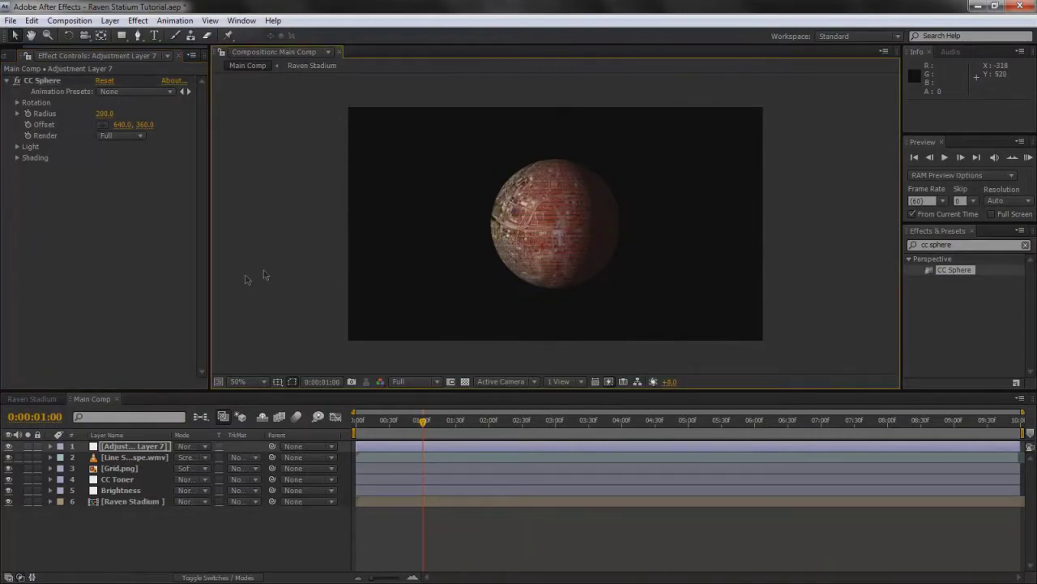
# - Try a CC Sphere radius of 254, then delete the CC Sphere effect
pyautogui.click(99, 115)
pyautogui.moveTo(99, 115); pyautogui.dragTo(81, 197)
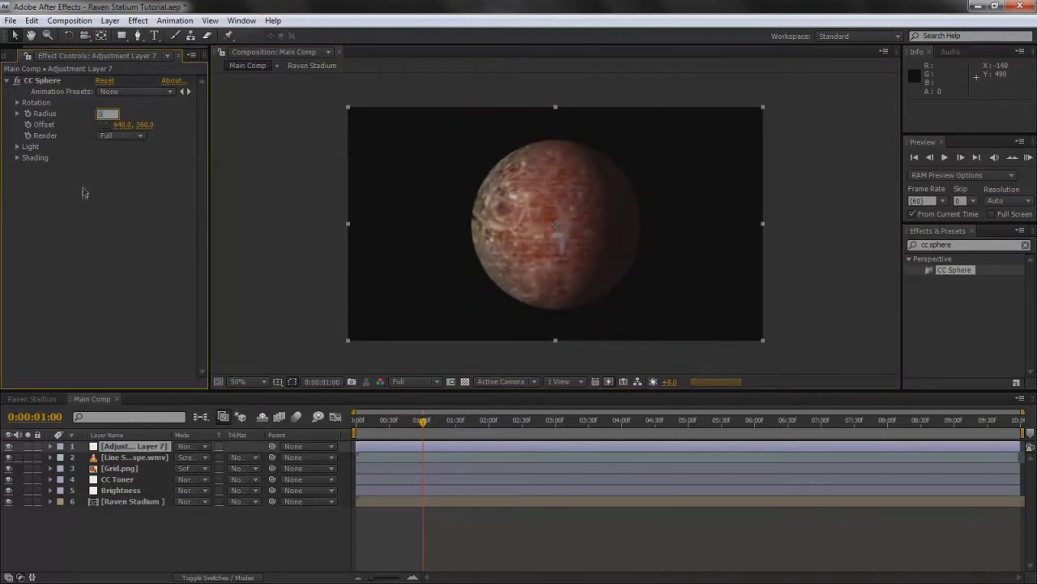
pyautogui.click(53, 82)
pyautogui.press('Delete')
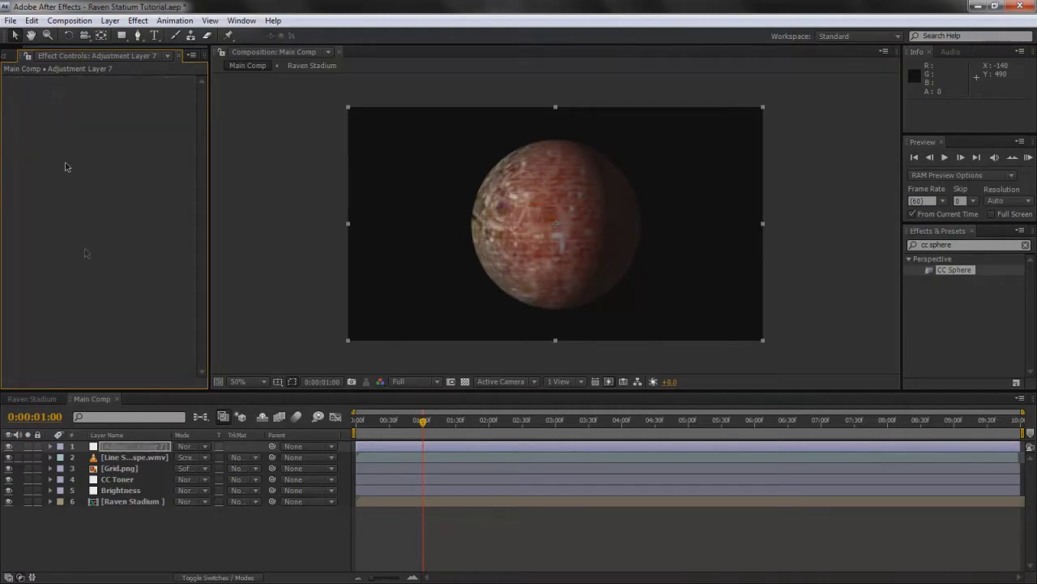
# - Apply CC Lens to Adjustment Layer 7 and set its Size to 250
pyautogui.click(970, 261)
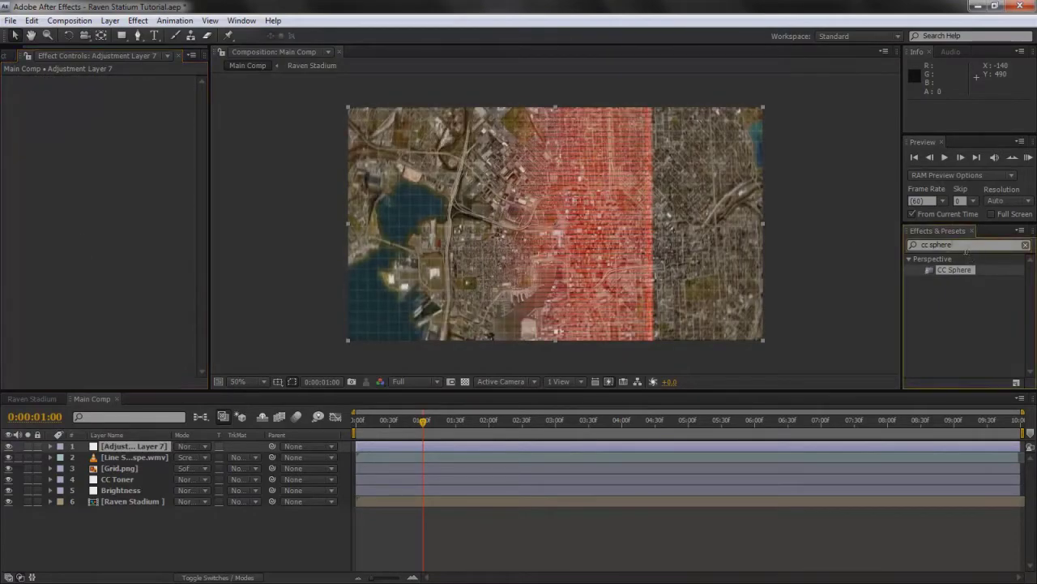
pyautogui.write('cc')
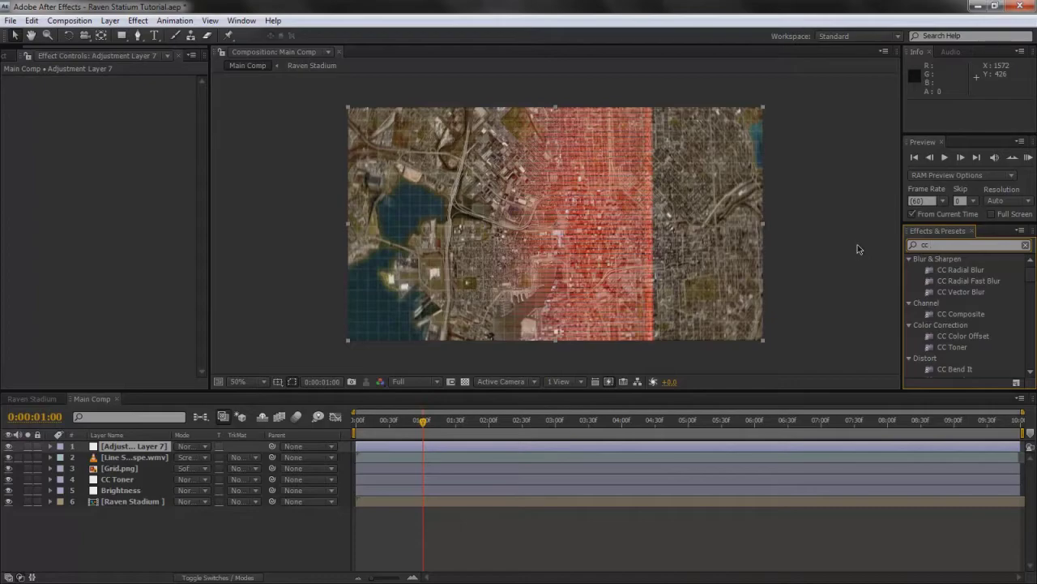
pyautogui.write(' lens')
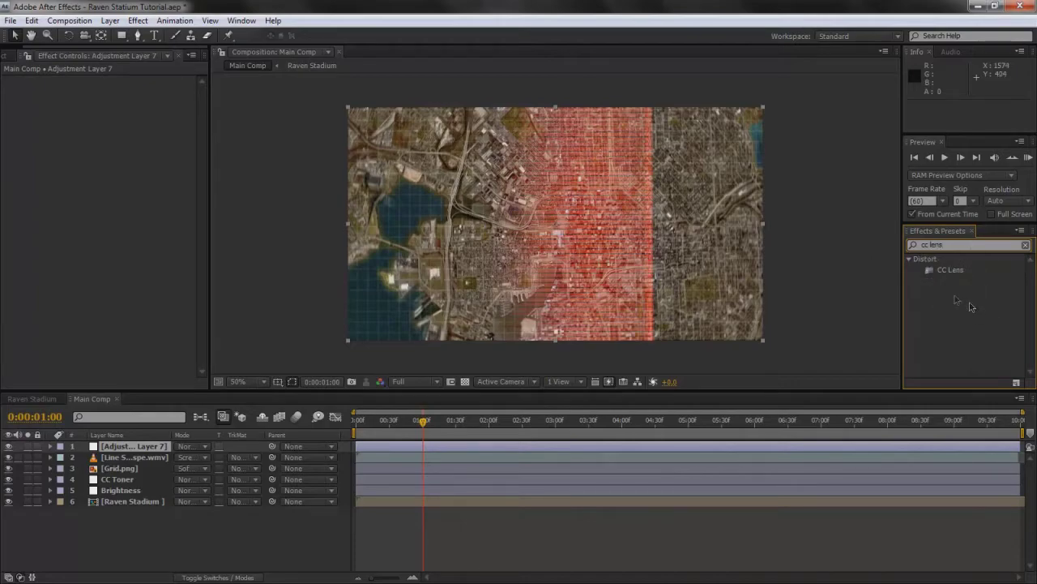
pyautogui.moveTo(952, 277); pyautogui.dragTo(133, 447)
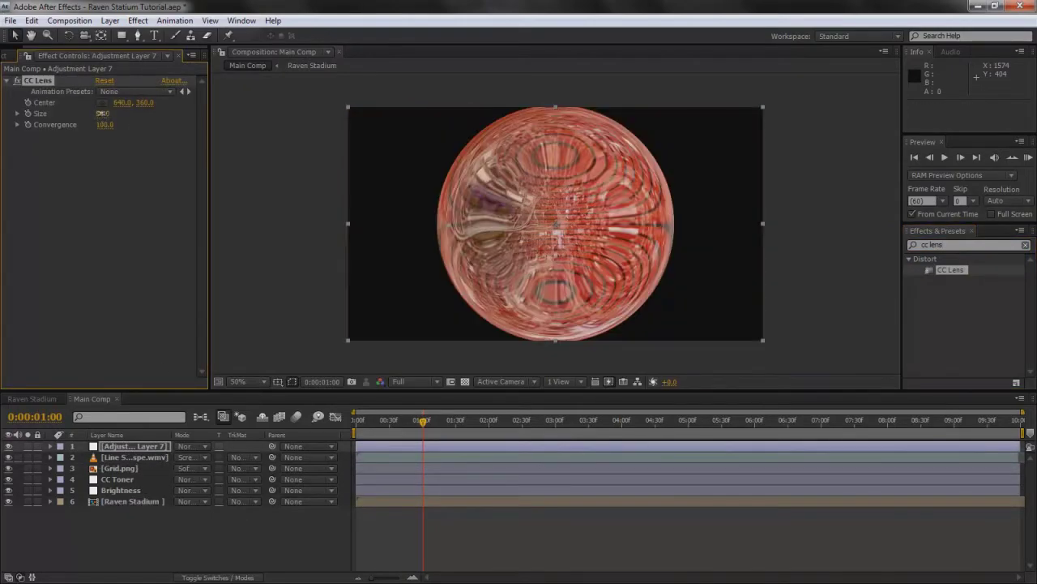
pyautogui.moveTo(89, 113); pyautogui.dragTo(225, 124)
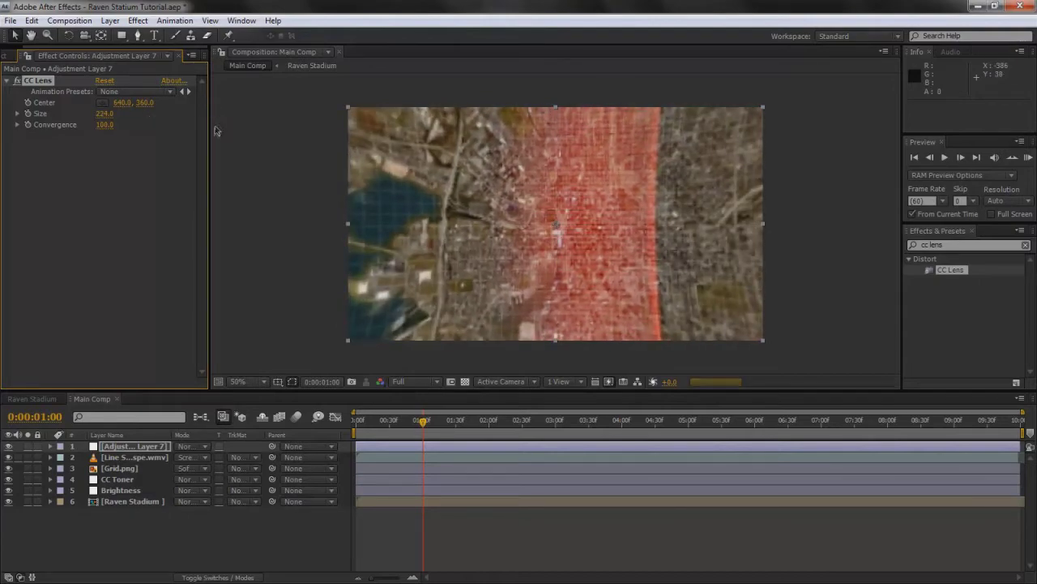
pyautogui.click(103, 113)
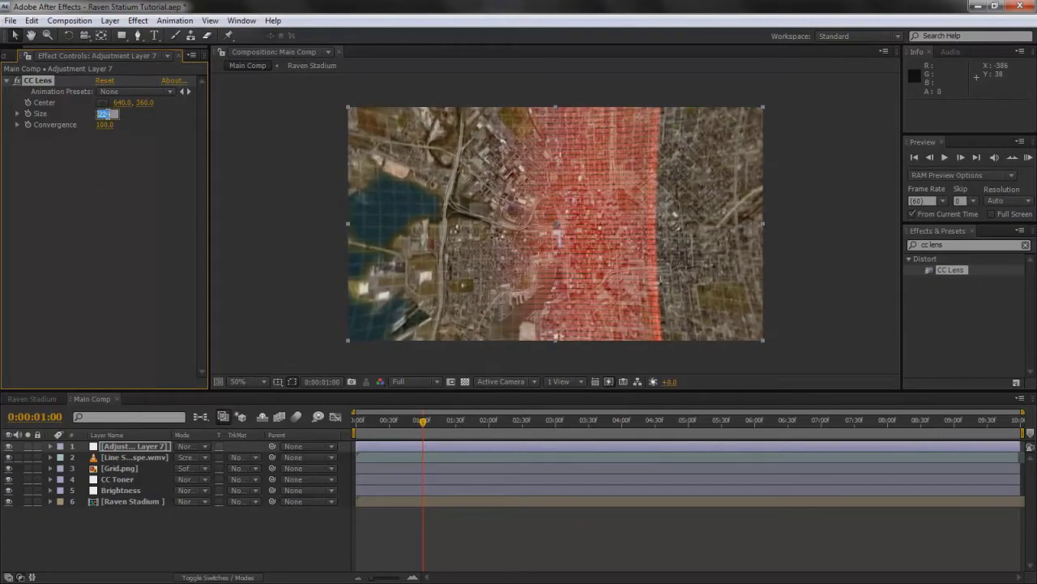
pyautogui.write('250')
pyautogui.press('Return')
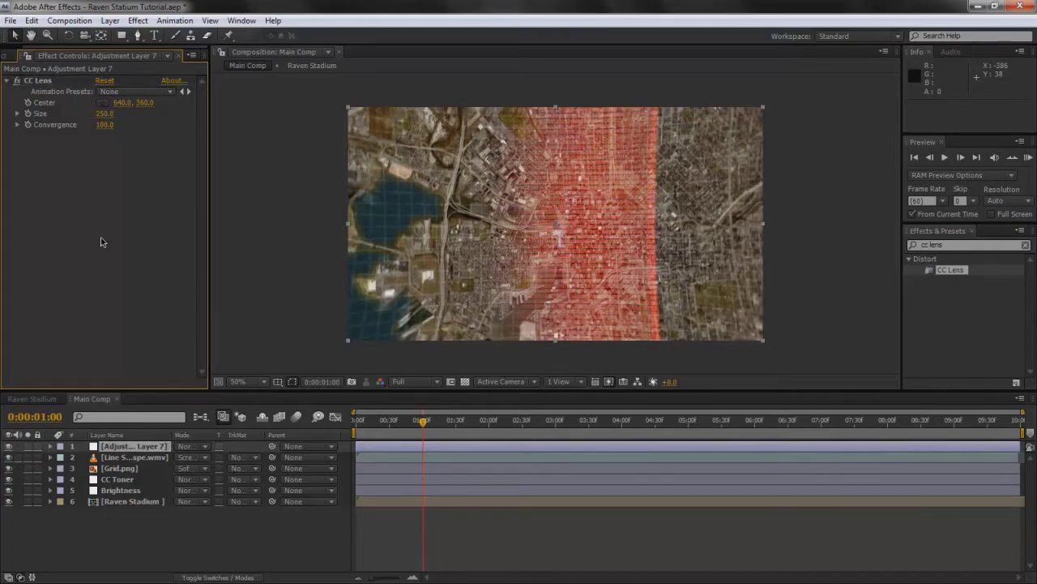
# - Scrub the timeline to about three seconds to preview the lens distortion
pyautogui.click(238, 532)
pyautogui.moveTo(354, 430); pyautogui.dragTo(450, 430)
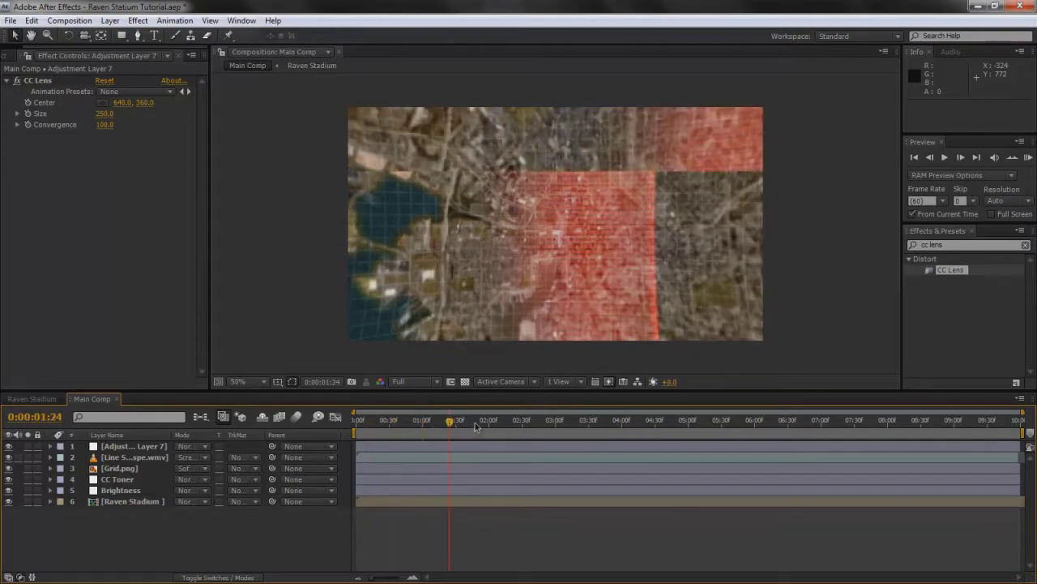
pyautogui.click(554, 424)
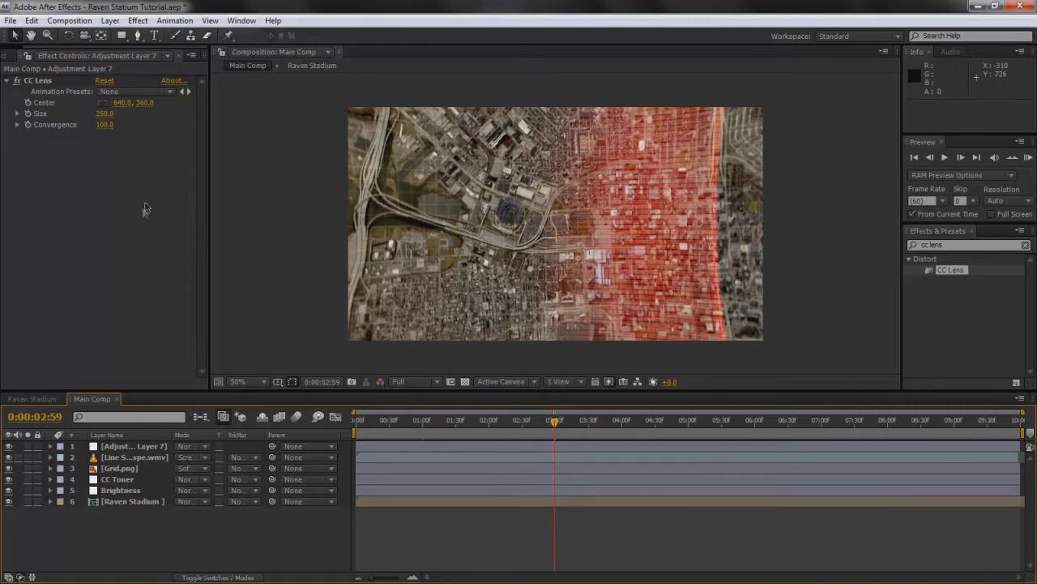
# - Add a wiggle(.5,10) expression to Grid.png's Opacity
pyautogui.click(119, 469)
pyautogui.click(131, 458)
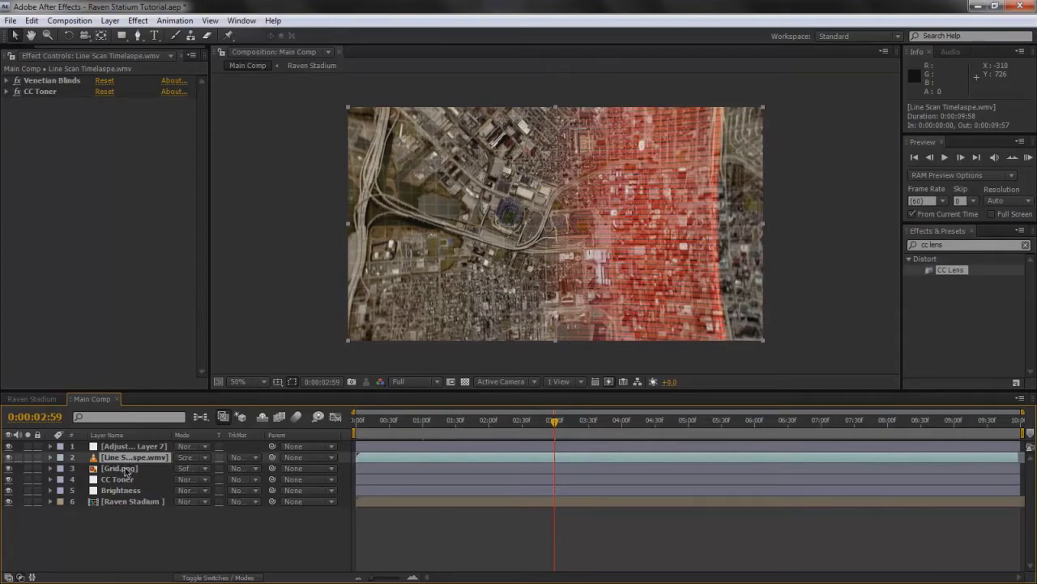
pyautogui.click(120, 470)
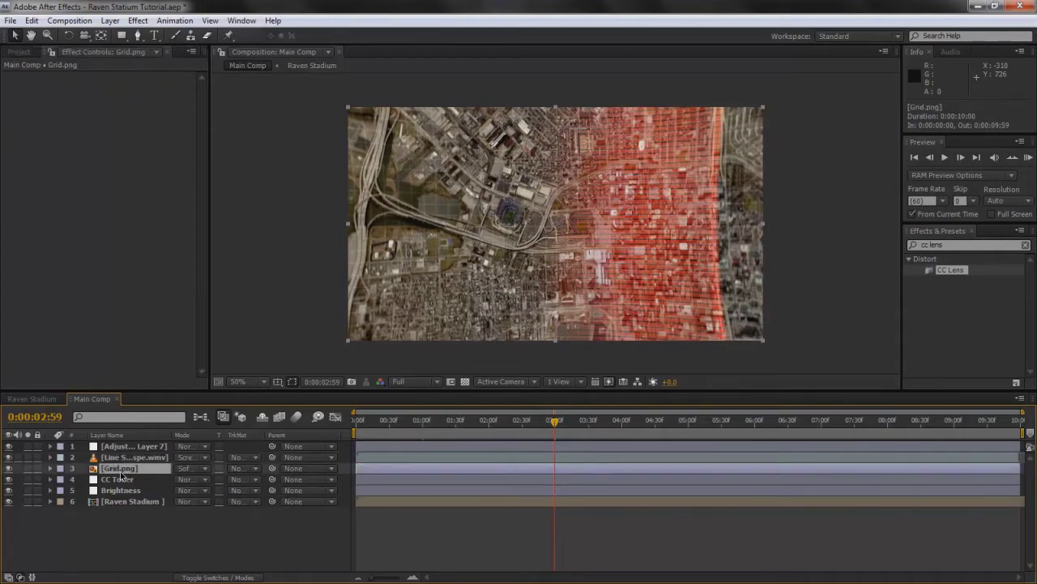
pyautogui.press('t')
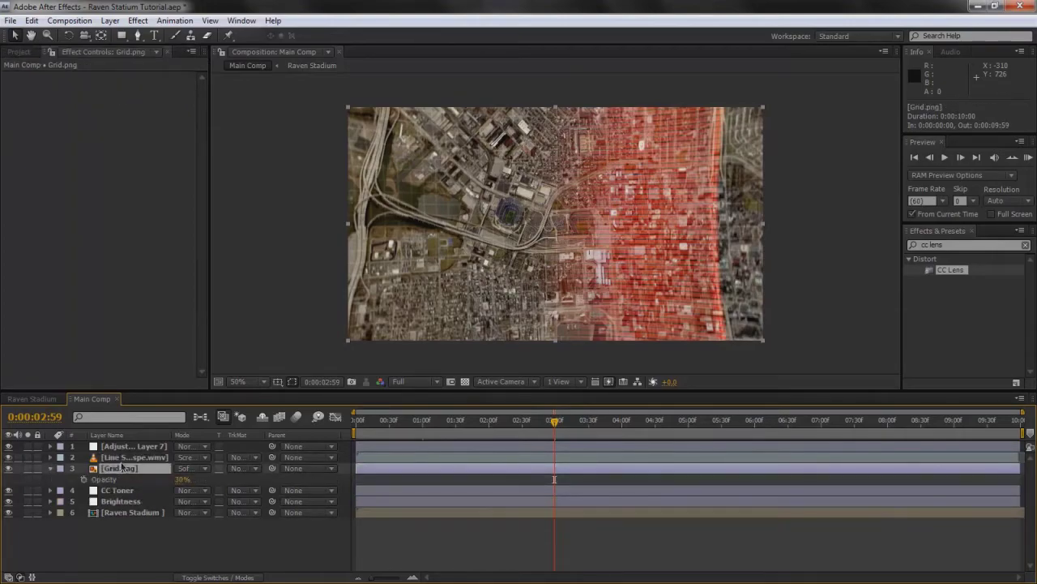
pyautogui.keyDown('alt'); pyautogui.click(84, 479); pyautogui.keyUp('alt')
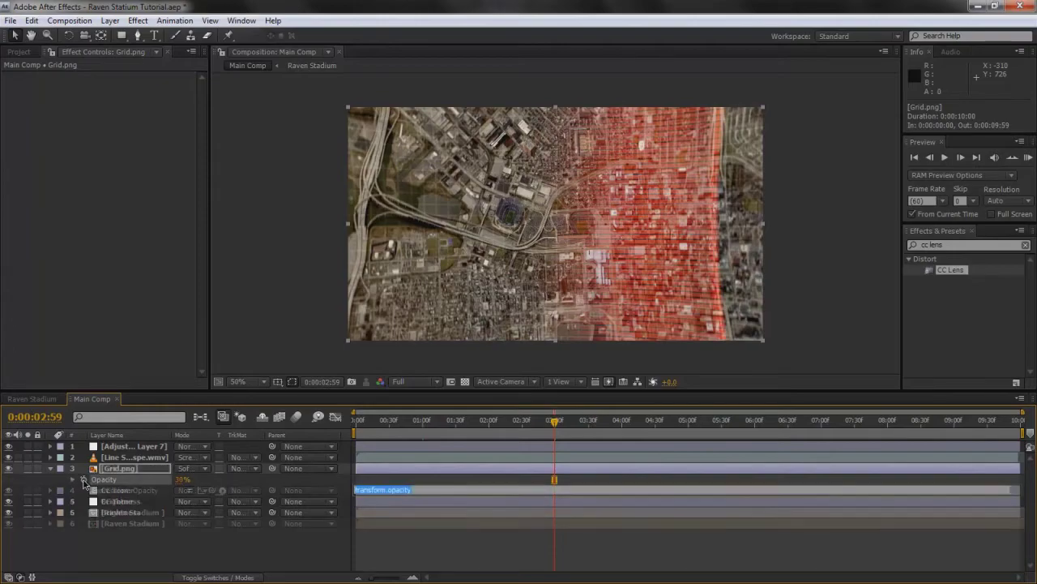
pyautogui.press('BackSpace')
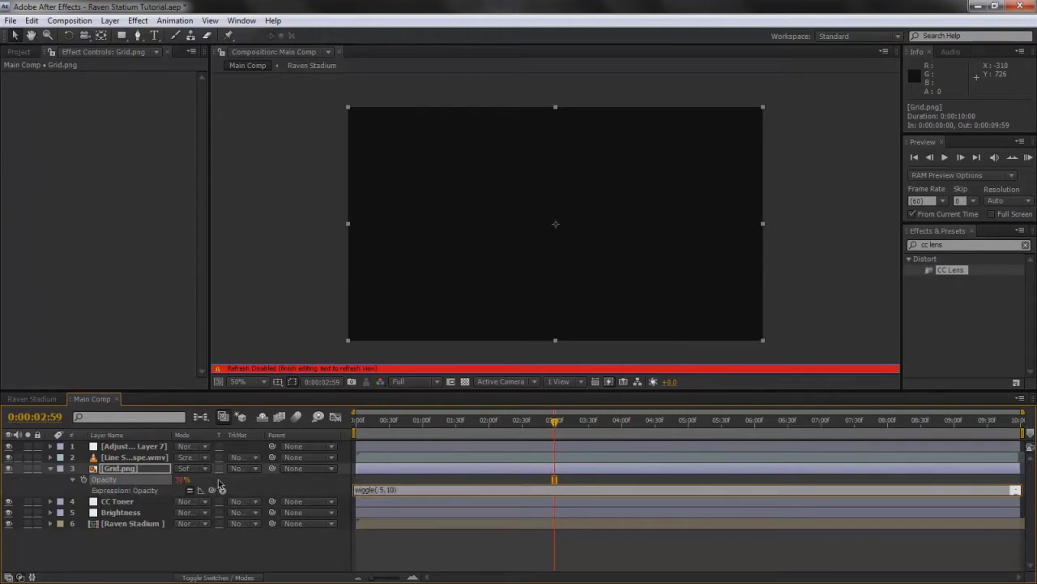
pyautogui.click(265, 487)
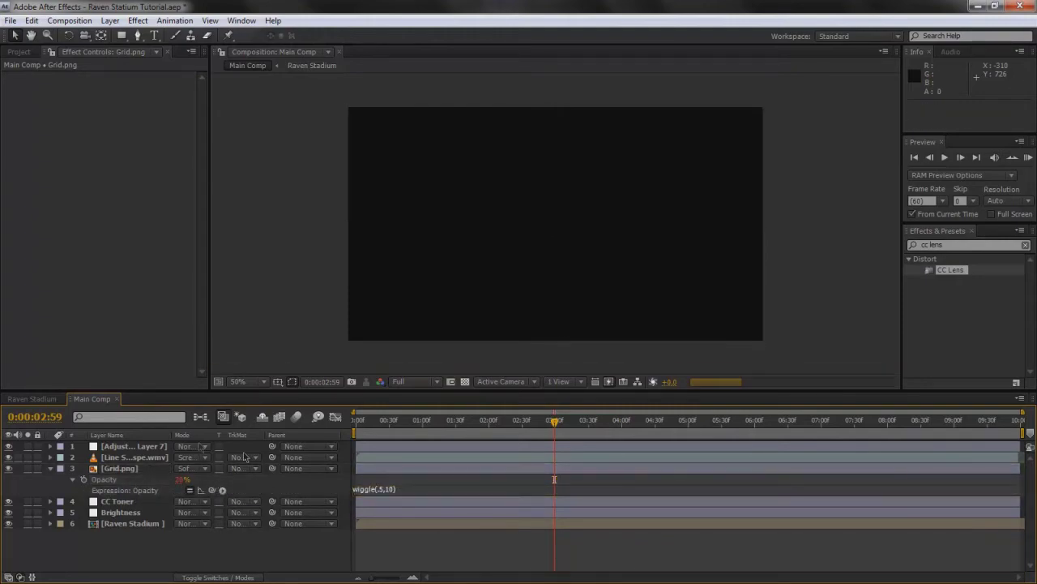
# - Solo Grid.png and preview the grid flicker from the start
pyautogui.click(528, 423)
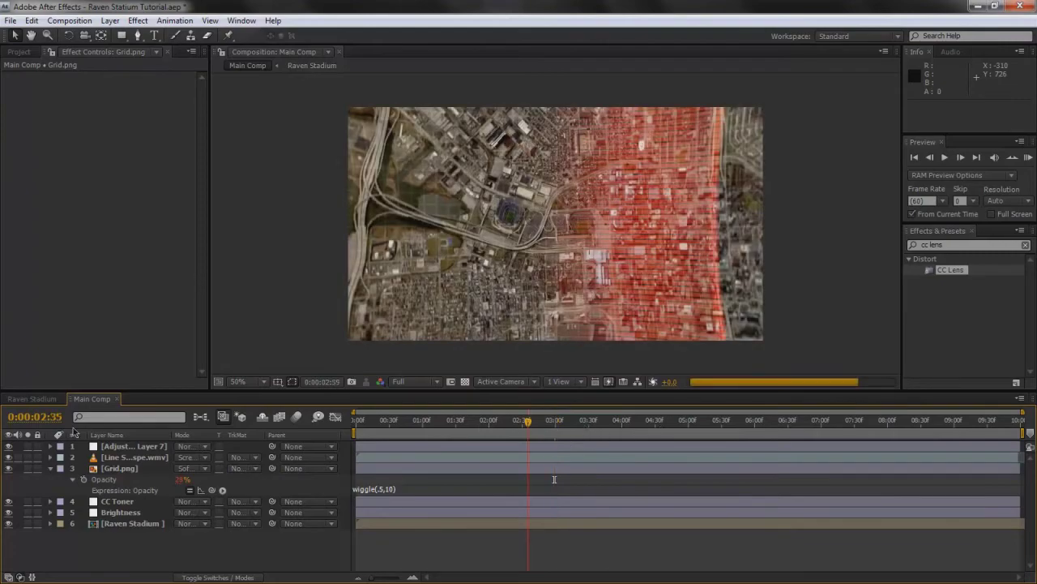
pyautogui.click(27, 468)
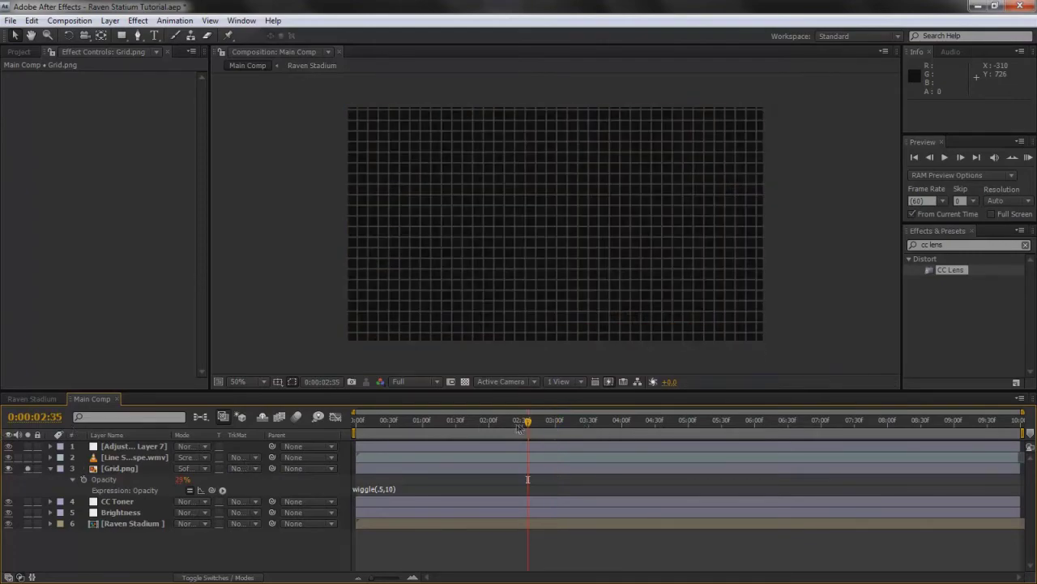
pyautogui.press('Home')
pyautogui.press('space')
# - Change the expression to wiggle(.5,20) and preview the stronger flicker
pyautogui.click(377, 489)
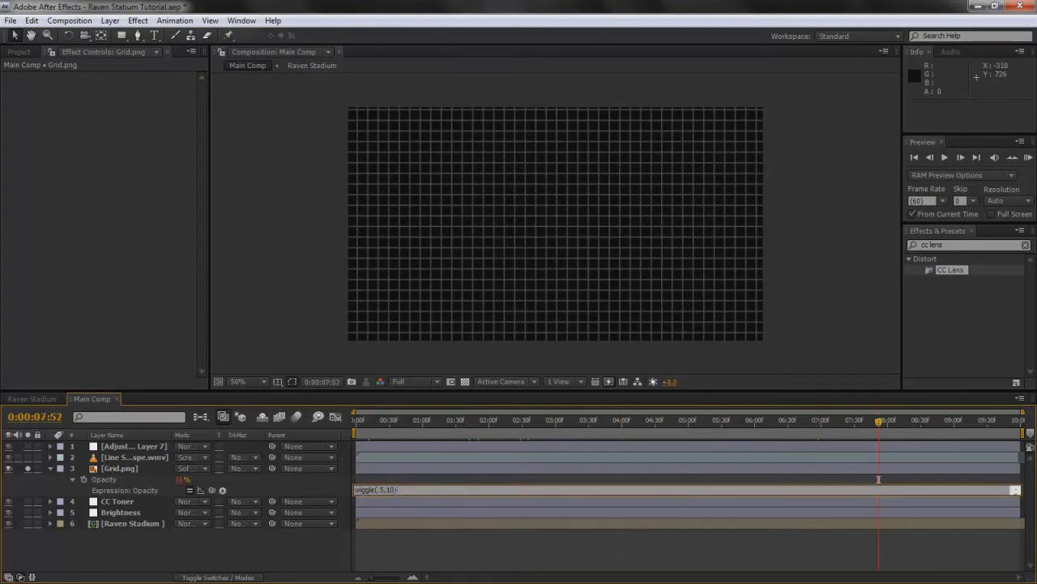
pyautogui.write('20')
pyautogui.click(304, 558)
pyautogui.moveTo(830, 420); pyautogui.dragTo(450, 420)
pyautogui.press('space')
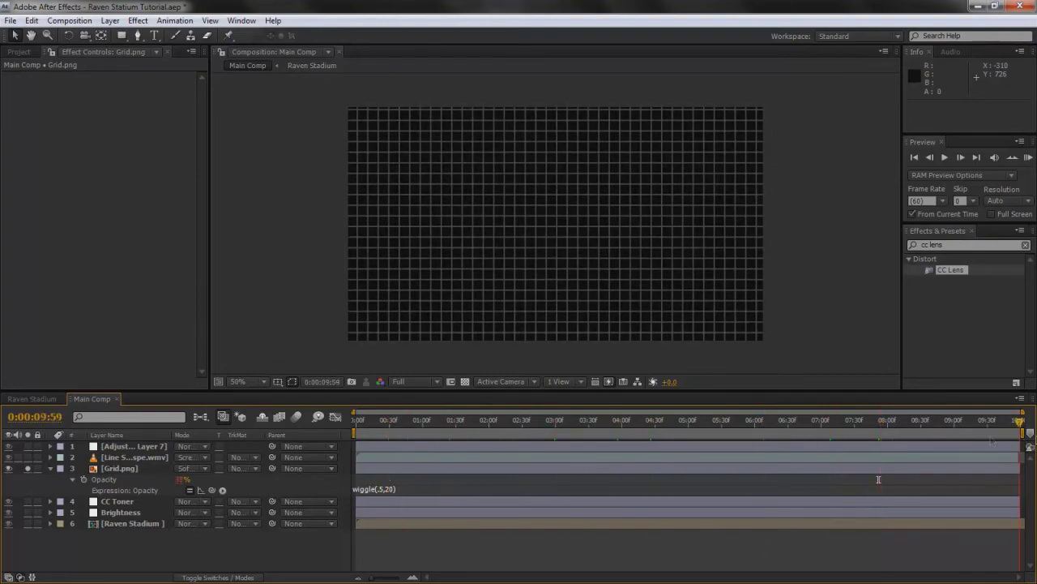
pyautogui.press('Home')
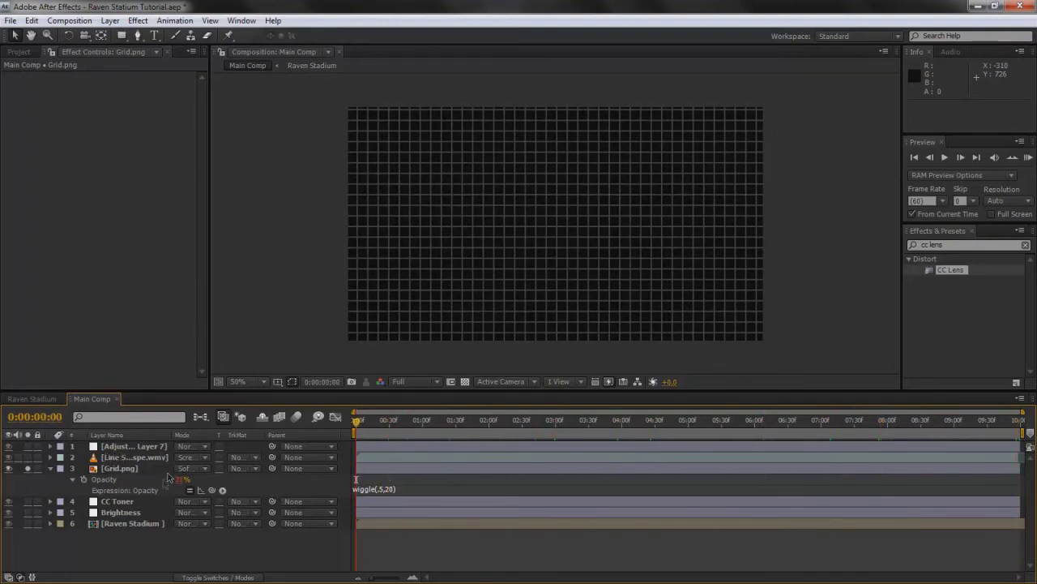
# - Collapse and unsolo Grid.png, and fold the CC Lens settings on Adjustment Layer 7
pyautogui.click(50, 468)
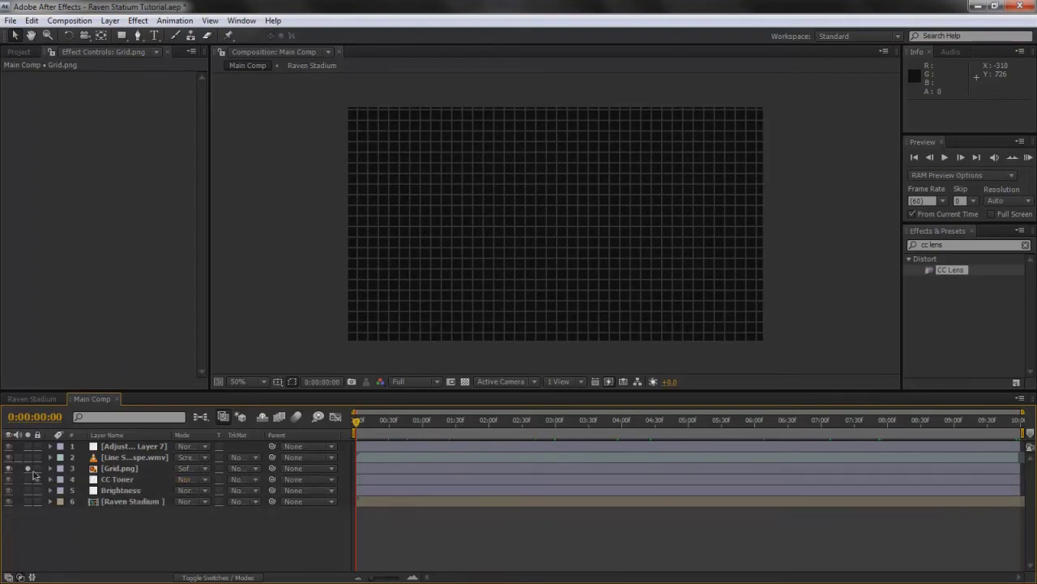
pyautogui.click(29, 469)
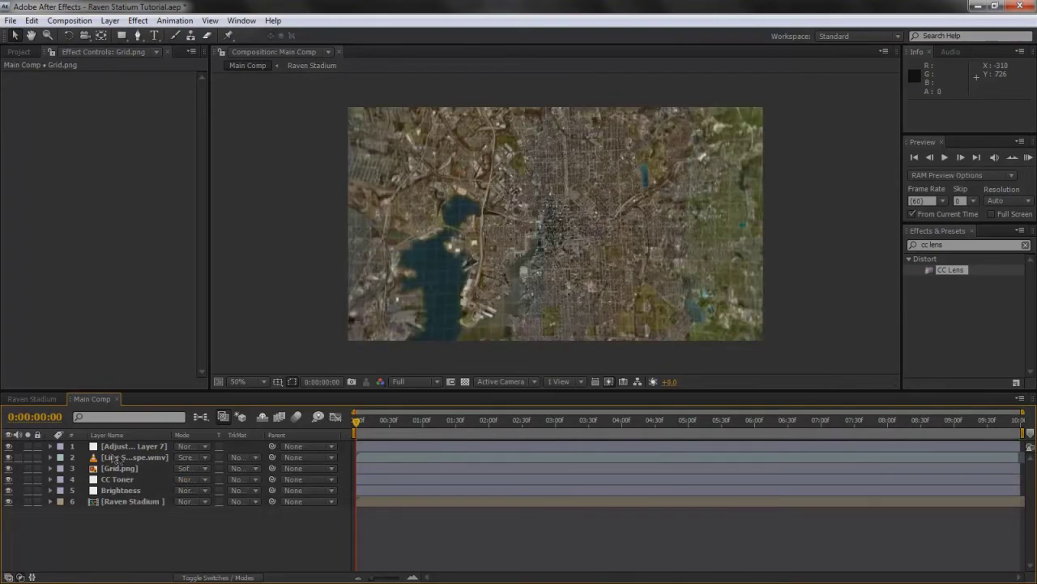
pyautogui.click(118, 447)
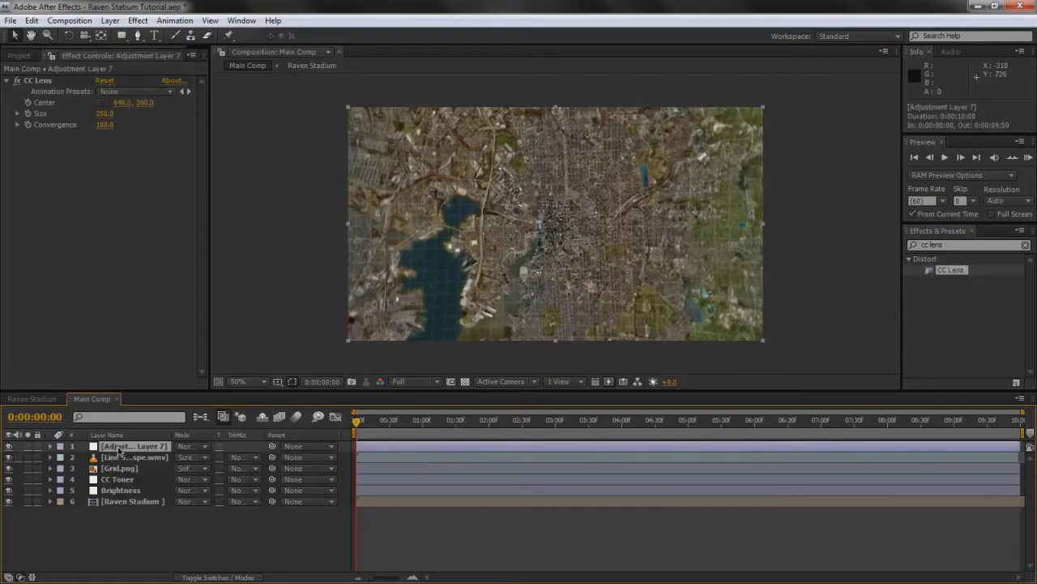
pyautogui.click(9, 83)
# - Scrub to about 1.5 seconds, check the layers in turn, then deselect all
pyautogui.click(381, 433)
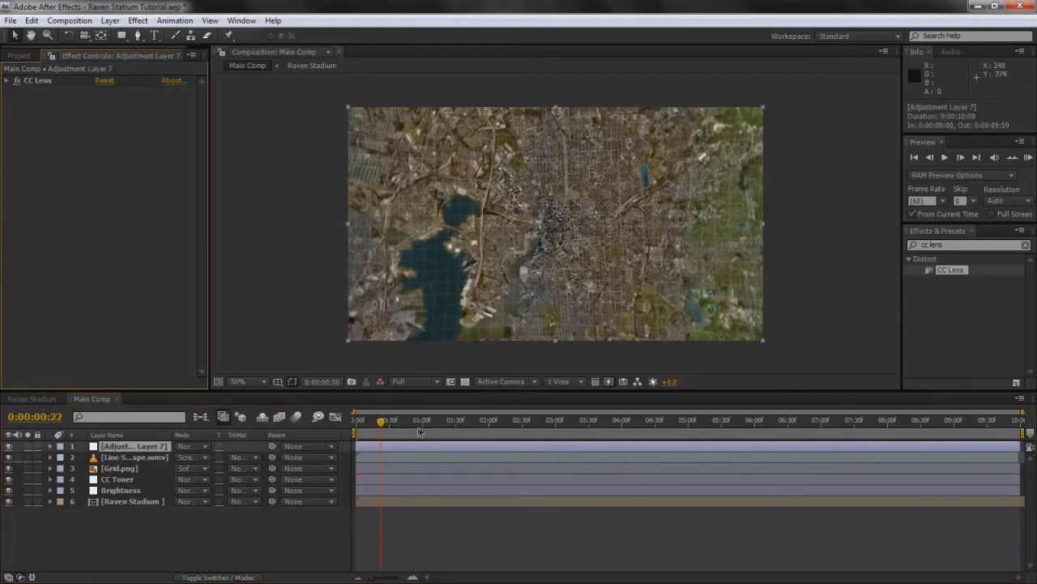
pyautogui.click(458, 433)
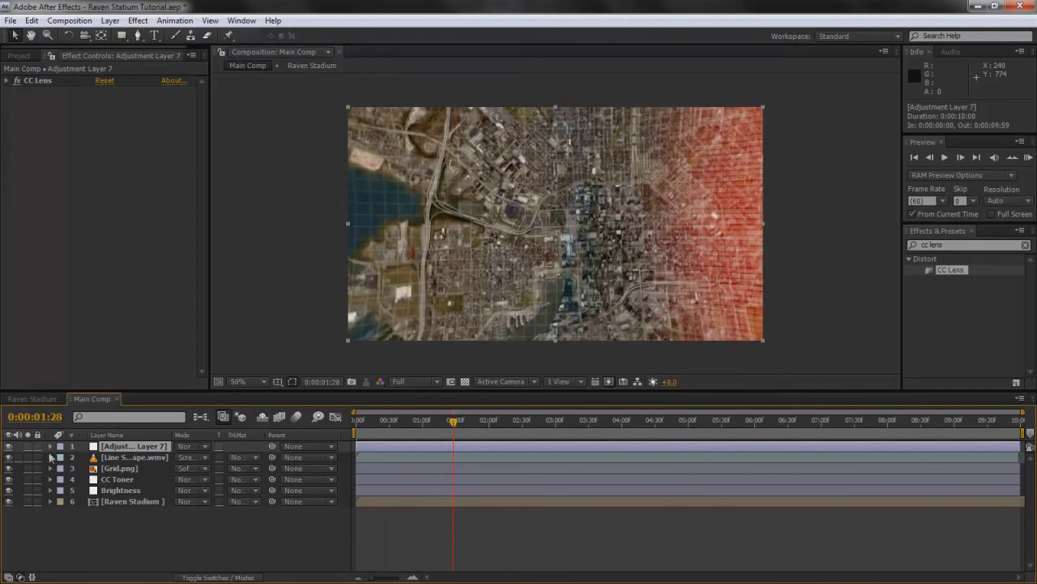
pyautogui.click(118, 504)
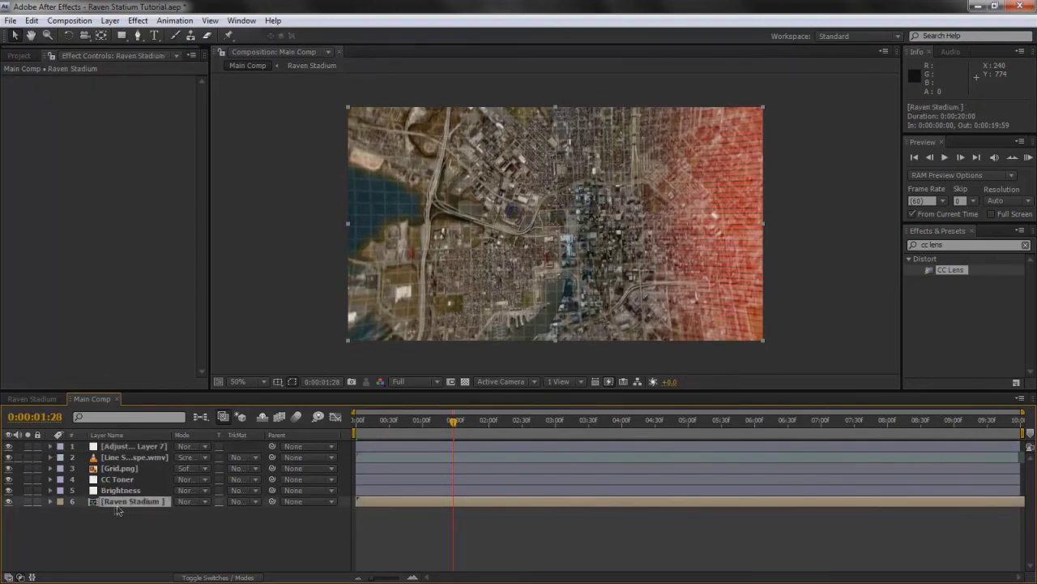
pyautogui.click(110, 490)
pyautogui.click(114, 479)
pyautogui.click(114, 469)
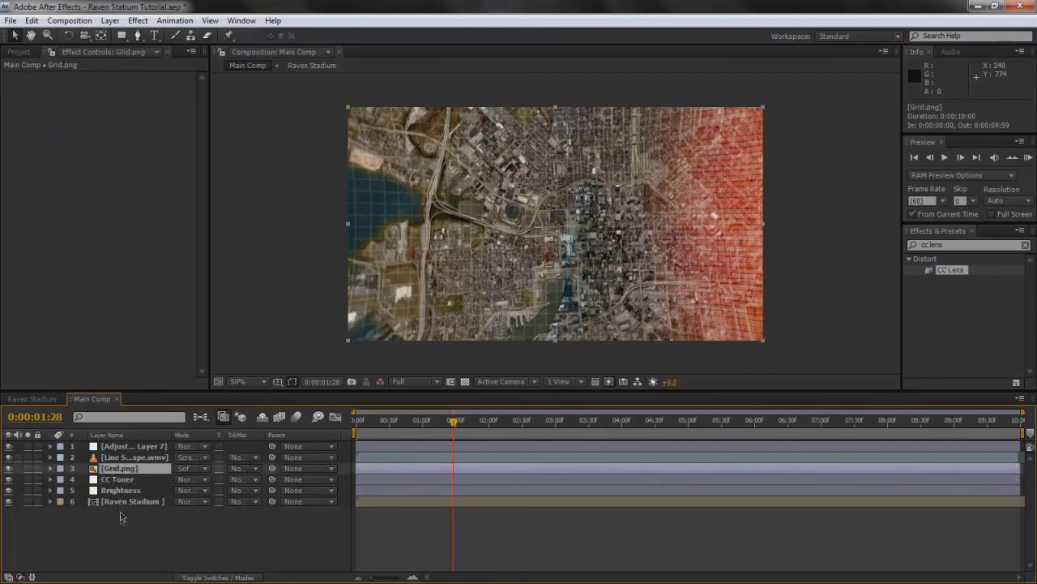
pyautogui.click(121, 523)
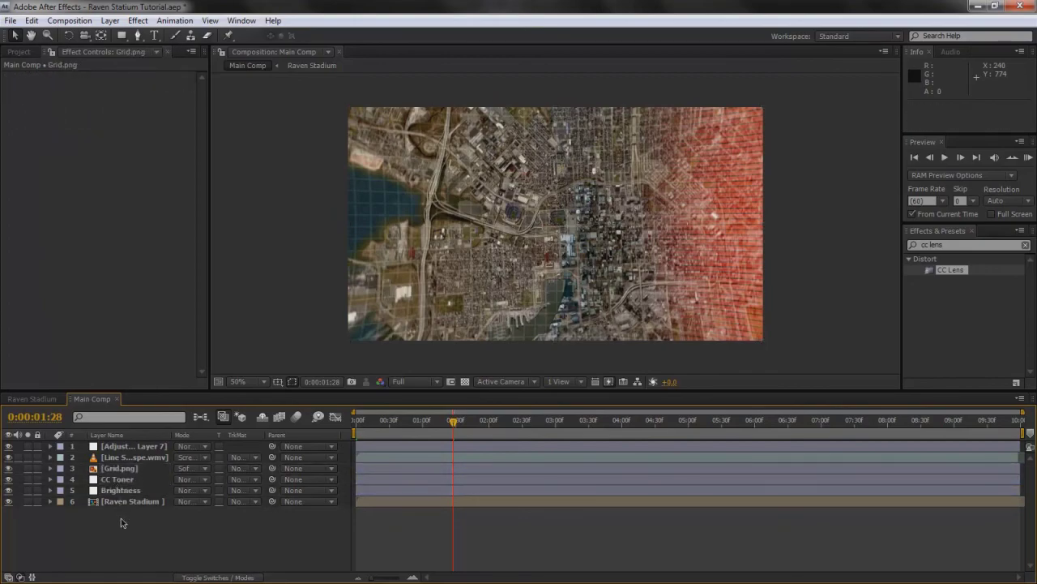